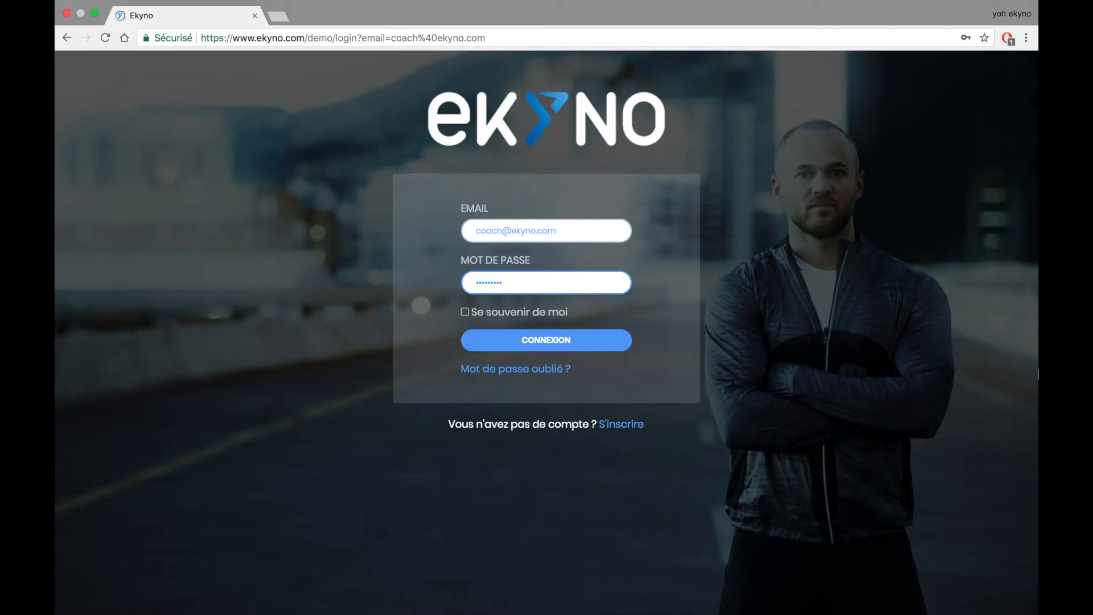
- Sign in to the demo coach account with the pre-filled e-mail and password
{"action": "left_click", "coordinate": [580, 347]}
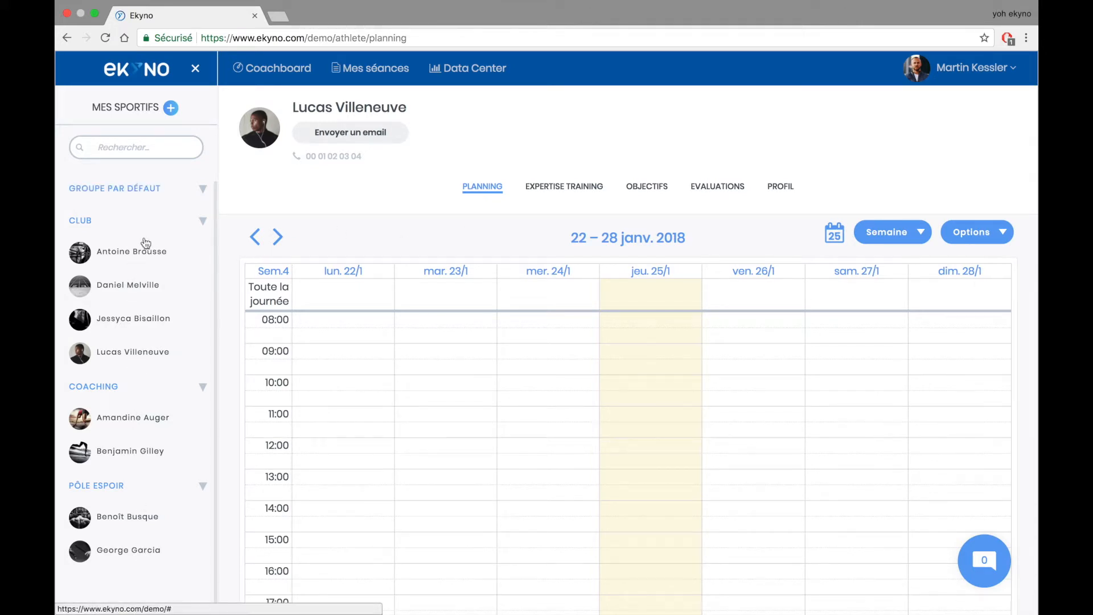
{"action": "left_click", "coordinate": [203, 224]}
{"action": "left_click", "coordinate": [203, 225]}
{"action": "left_click", "coordinate": [163, 254]}
{"action": "left_click", "coordinate": [140, 328]}
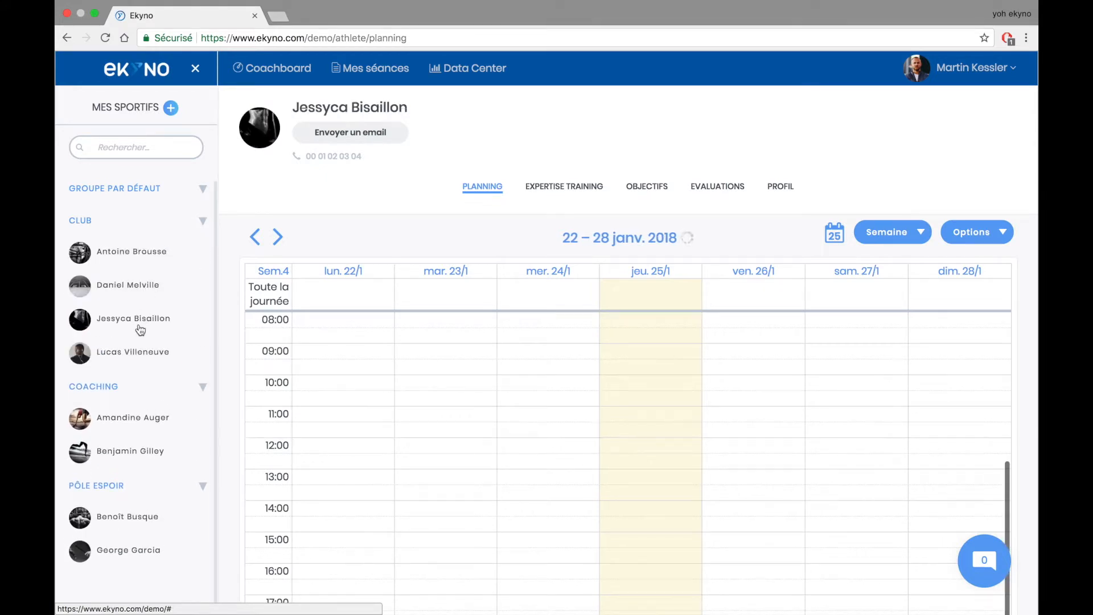
{"action": "left_click", "coordinate": [140, 349]}
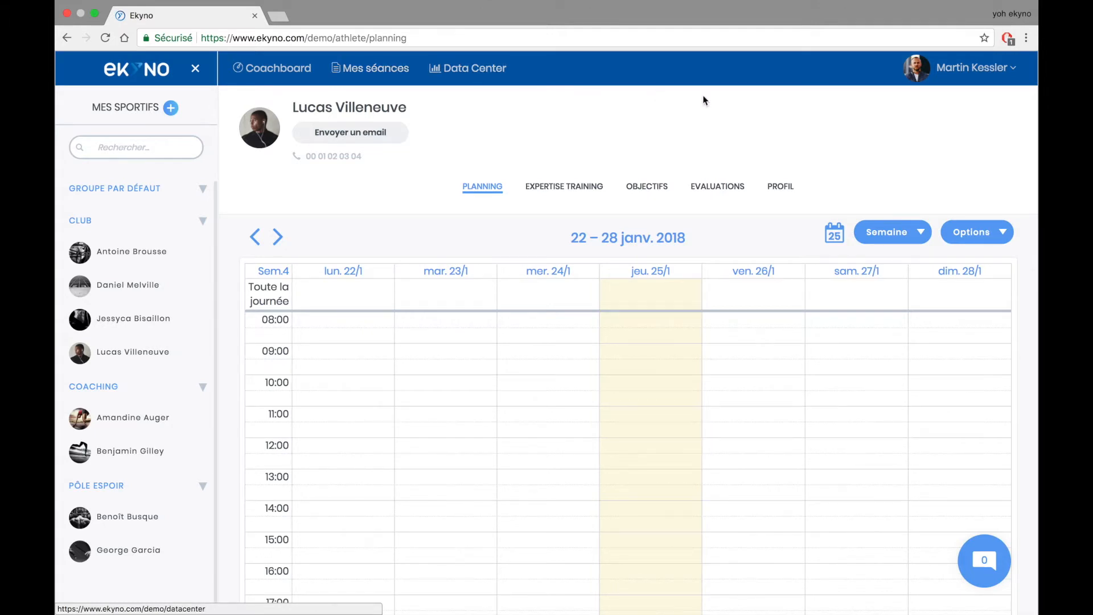
{"action": "left_click", "coordinate": [961, 70]}
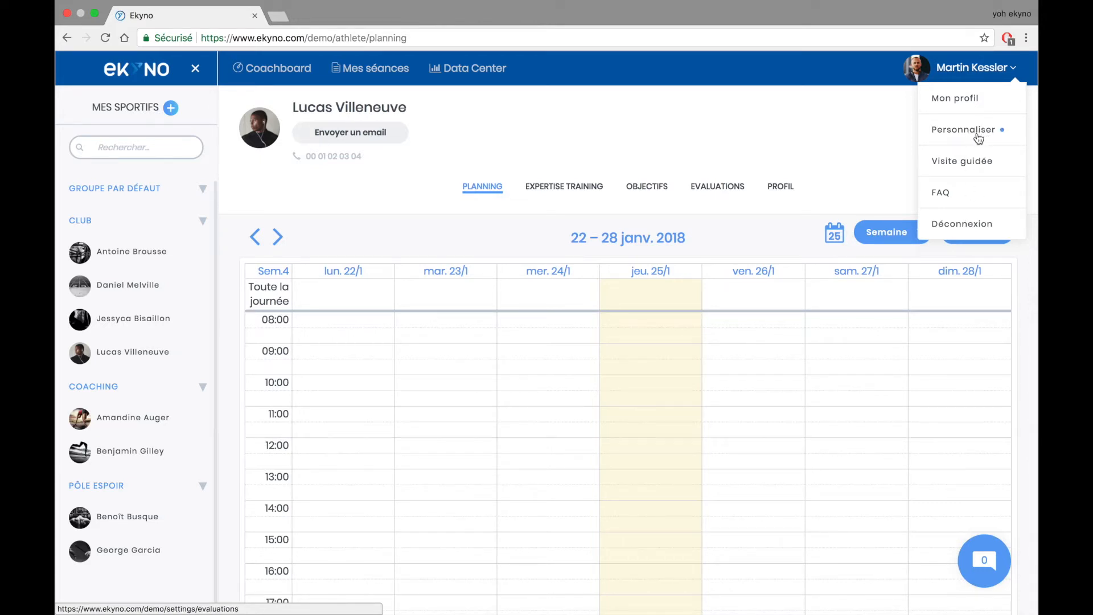
- Send the athlete the chat message 'Penses à faire ton retour de ééance !!' and close the chat
{"action": "left_click", "coordinate": [982, 560]}
{"action": "scroll", "coordinate": [920, 433], "scroll_direction": "down", "scroll_amount": 5}
{"action": "scroll", "coordinate": [911, 419], "scroll_direction": "down", "scroll_amount": 3}
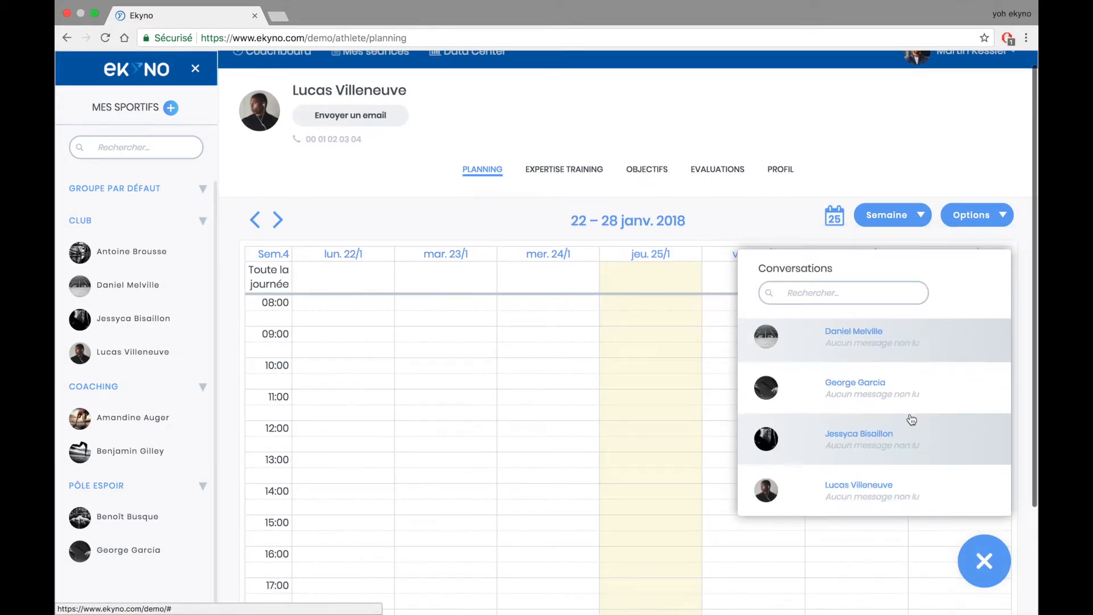
{"action": "left_click", "coordinate": [888, 482]}
{"action": "left_click", "coordinate": [817, 475]}
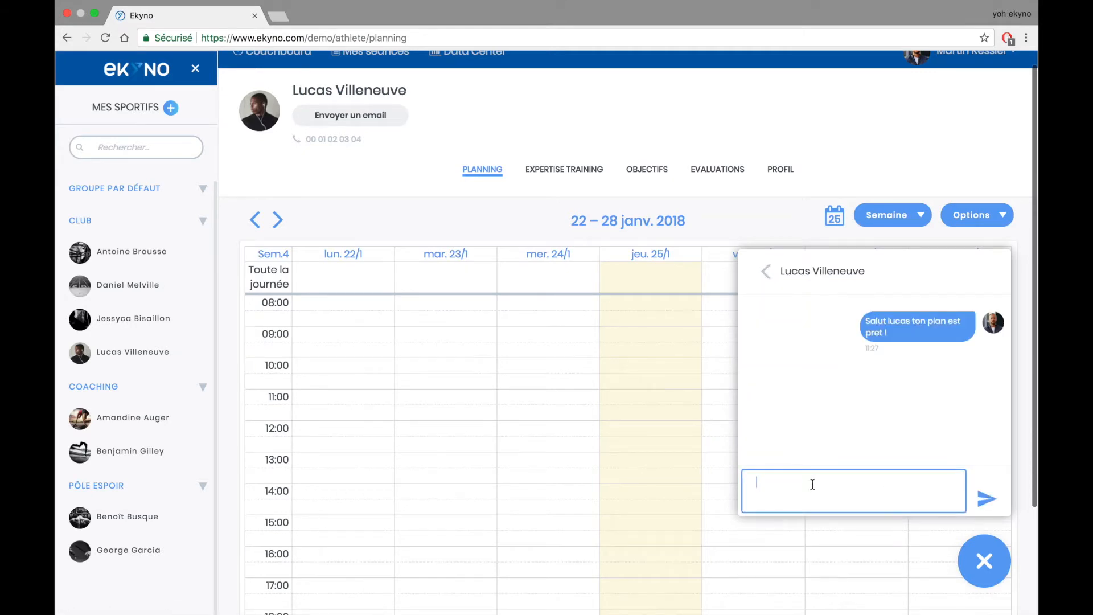
{"action": "type", "text": "Penses à"}
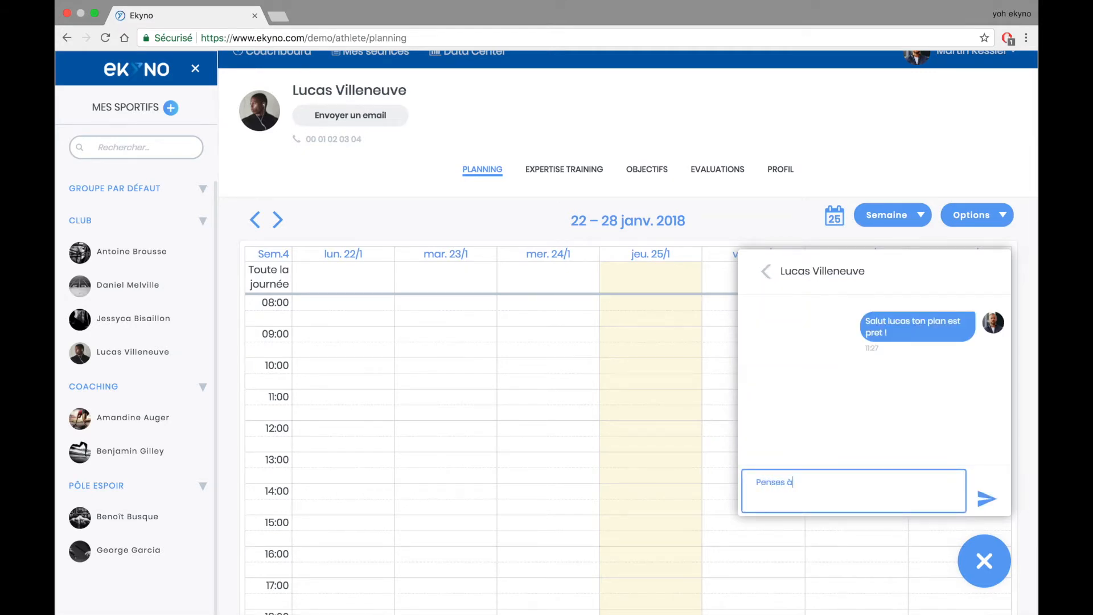
{"action": "type", "text": " faire ton retour de é"}
{"action": "type", "text": "éance !!"}
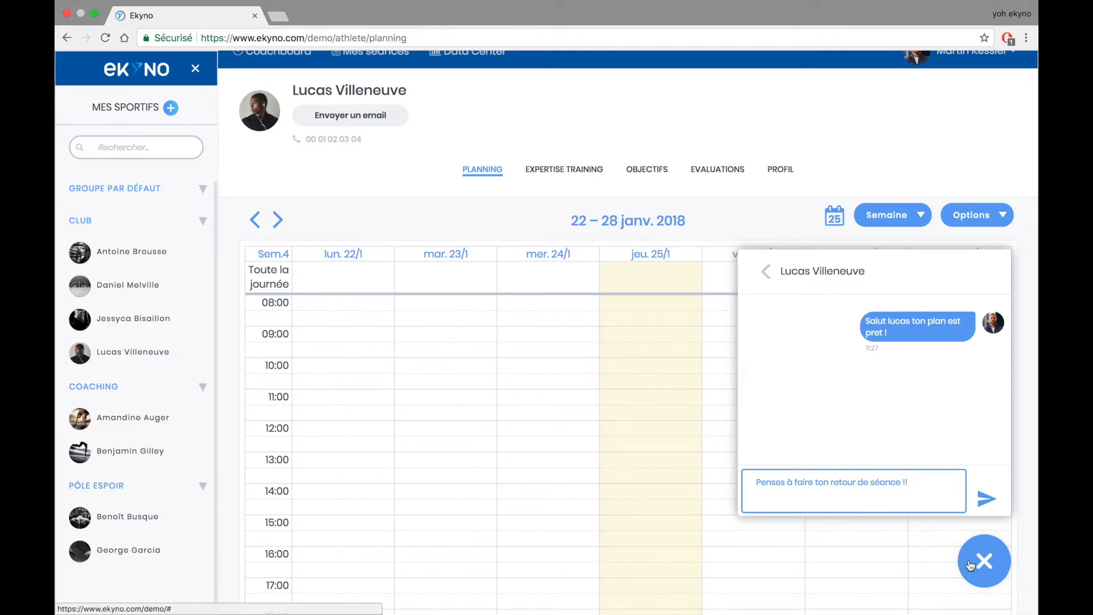
{"action": "left_click", "coordinate": [985, 501]}
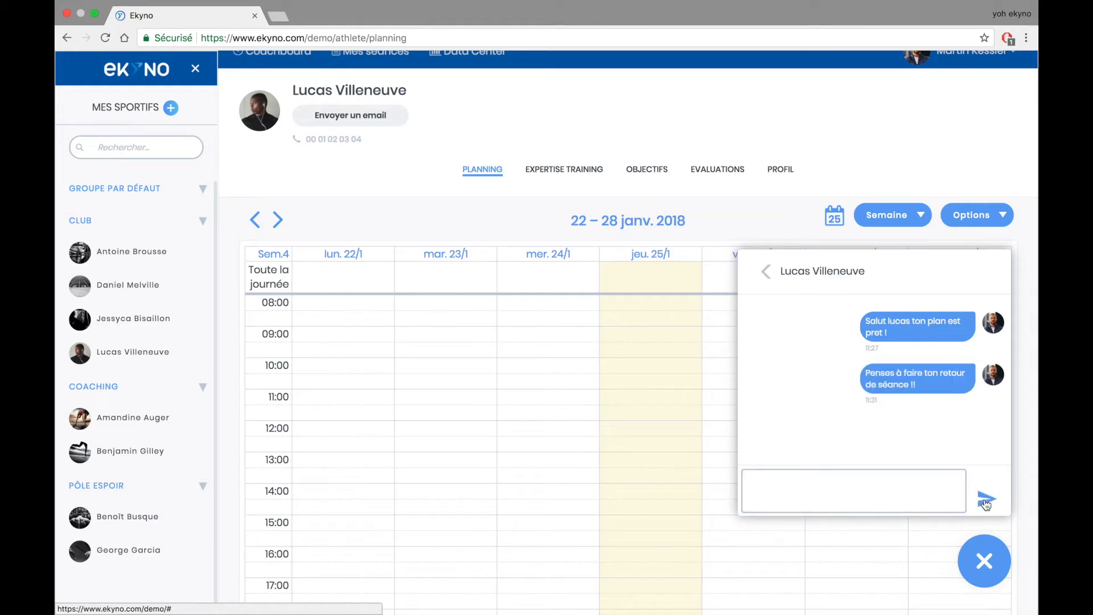
{"action": "left_click", "coordinate": [977, 559]}
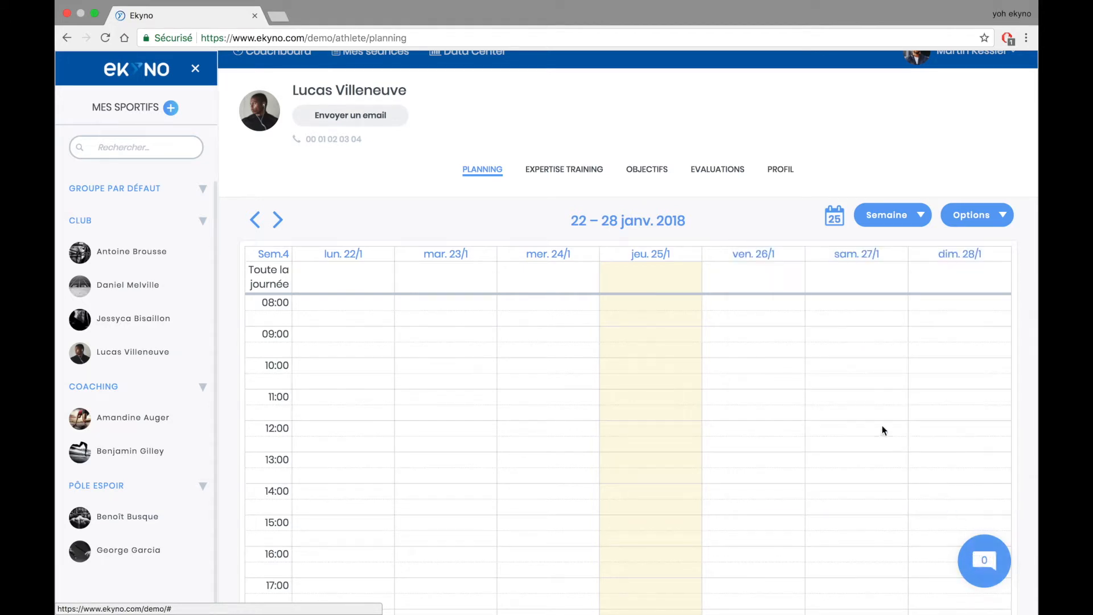
{"action": "scroll", "coordinate": [584, 116], "scroll_direction": "up", "scroll_amount": 1}
- Browse the sessions in the CARDIO and MUSCULATION folders of Mes séances
{"action": "scroll", "coordinate": [584, 116], "scroll_direction": "up", "scroll_amount": 1}
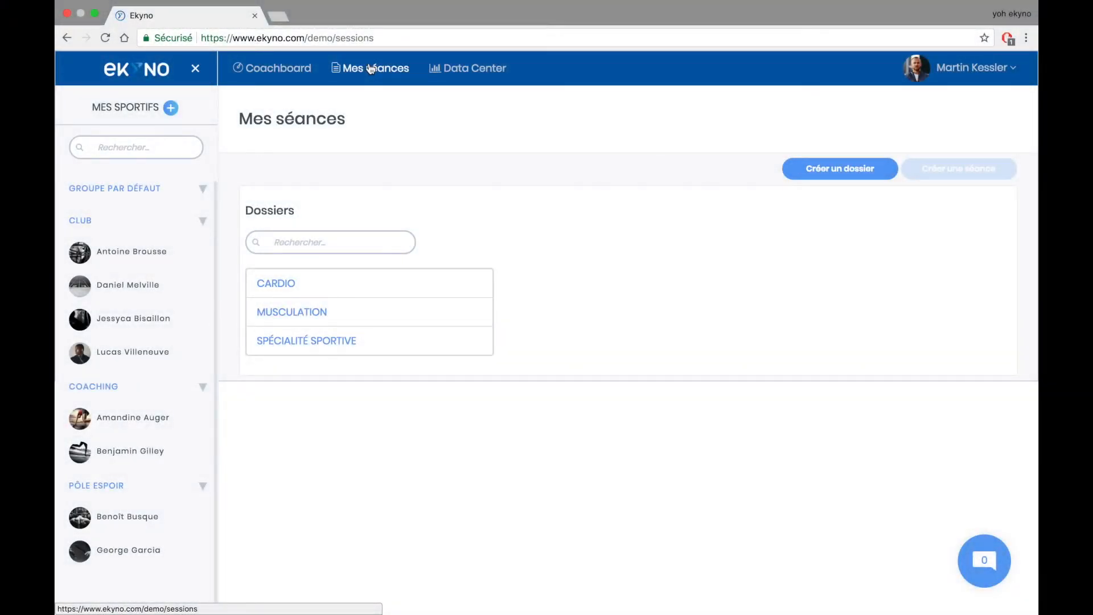
{"action": "left_click", "coordinate": [431, 279]}
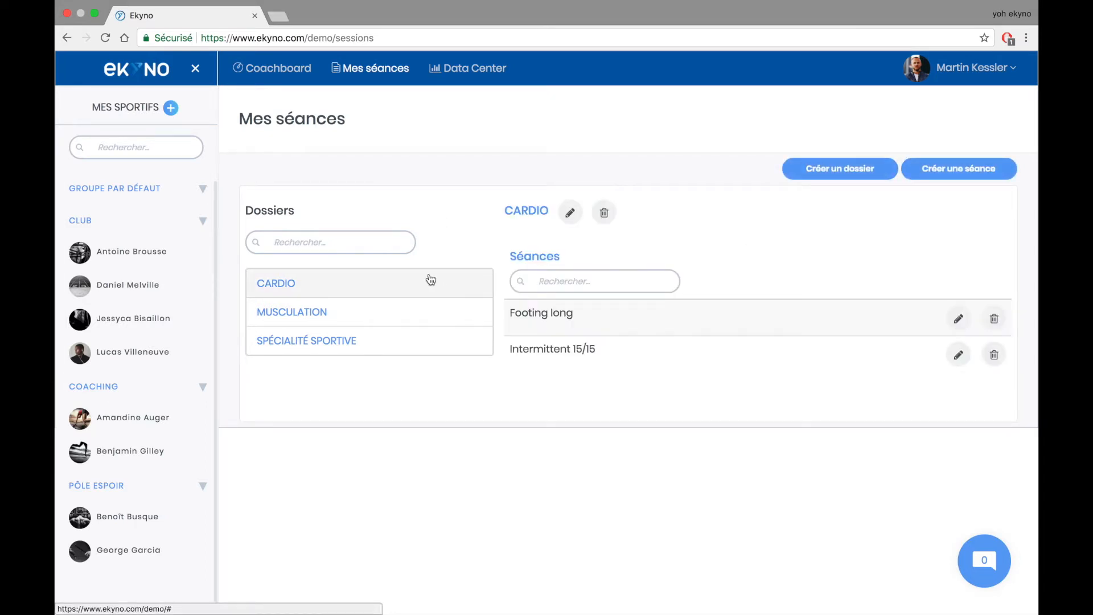
{"action": "left_click", "coordinate": [421, 314]}
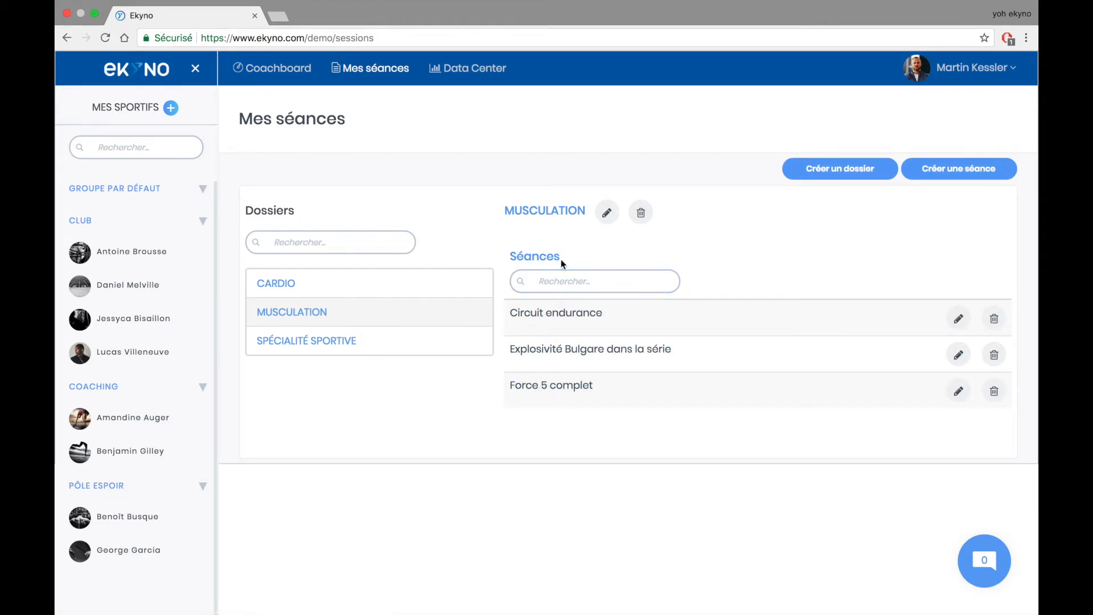
- Create an 'Endurance fondamentale' folder and start a new session inside it
{"action": "left_click", "coordinate": [840, 171]}
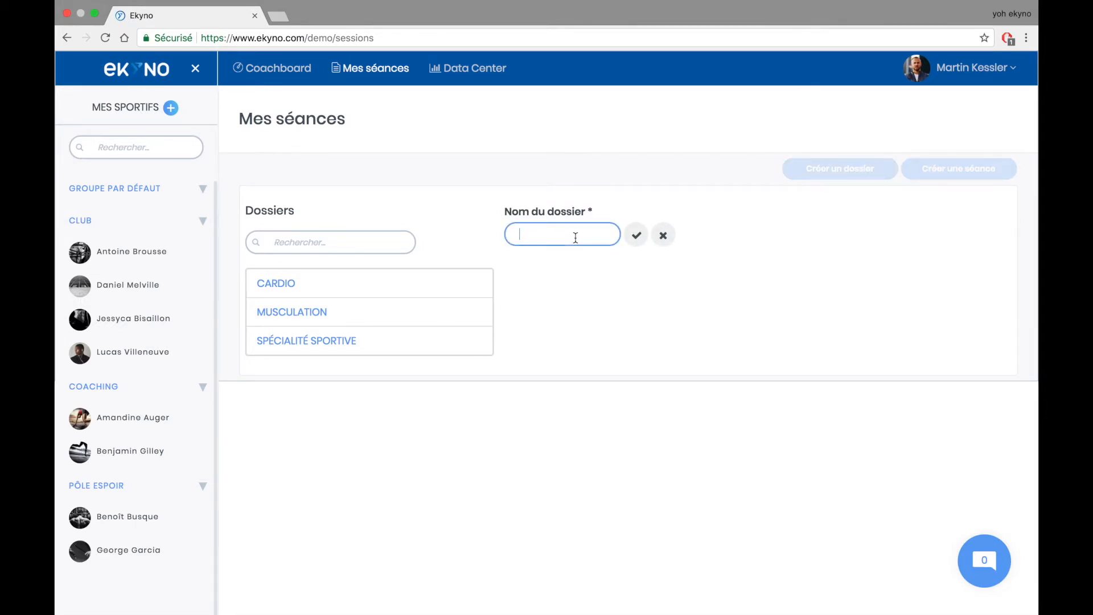
{"action": "type", "text": "Endurance fonda"}
{"action": "type", "text": "mentale"}
{"action": "left_click", "coordinate": [636, 235]}
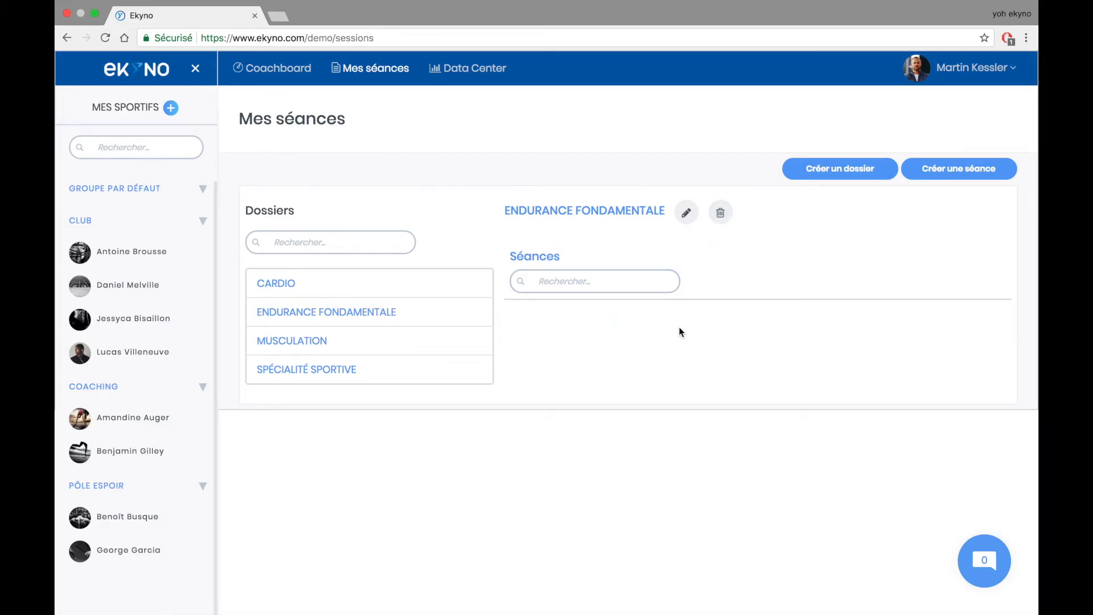
{"action": "left_click", "coordinate": [958, 170]}
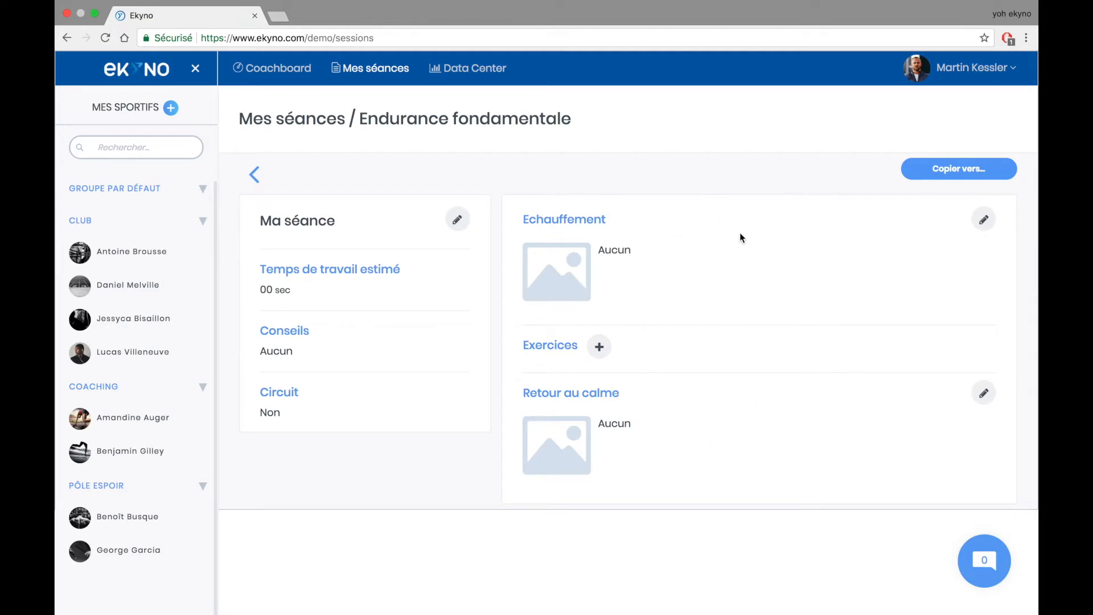
- Title the session 'Séance exemple' with an estimated work time of 1 h 30 min
{"action": "left_click", "coordinate": [457, 221]}
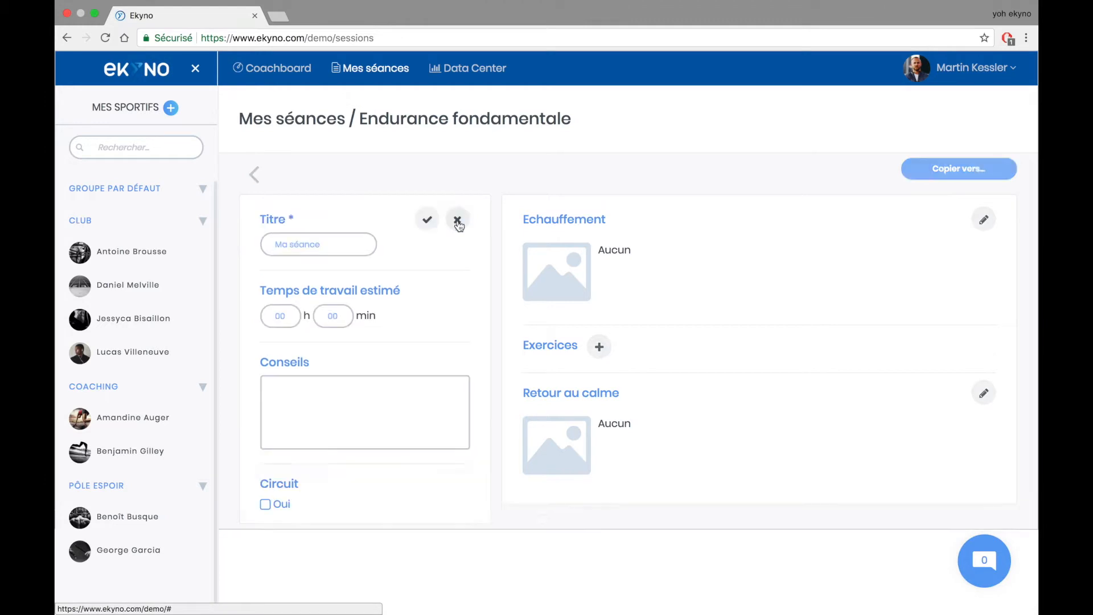
{"action": "left_click", "coordinate": [316, 246]}
{"action": "double_click", "coordinate": [317, 246]}
{"action": "type", "text": "Séanc"}
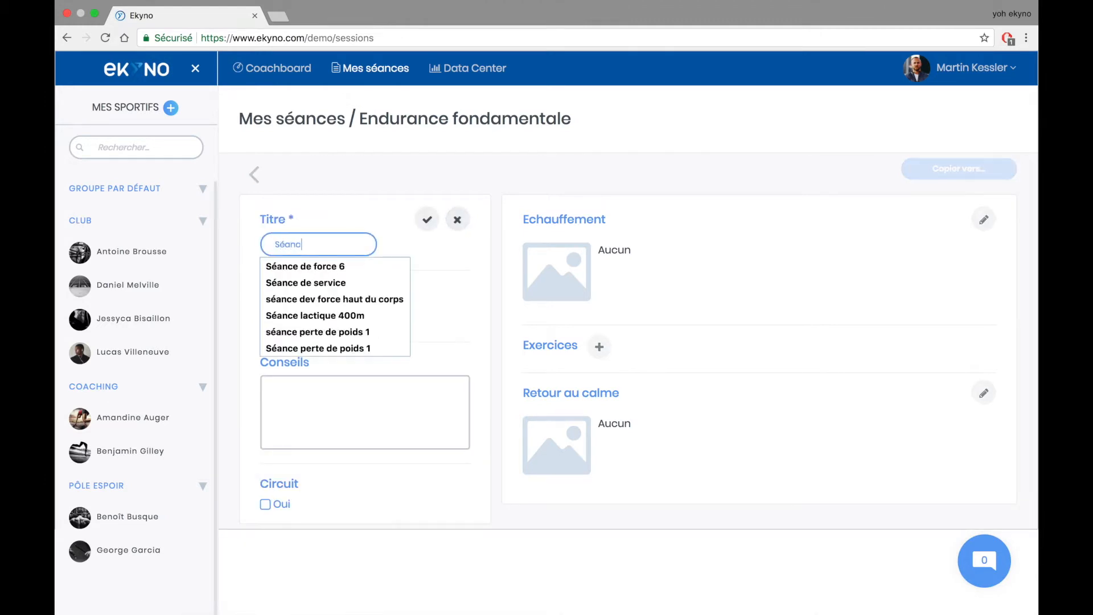
{"action": "type", "text": "e exemple"}
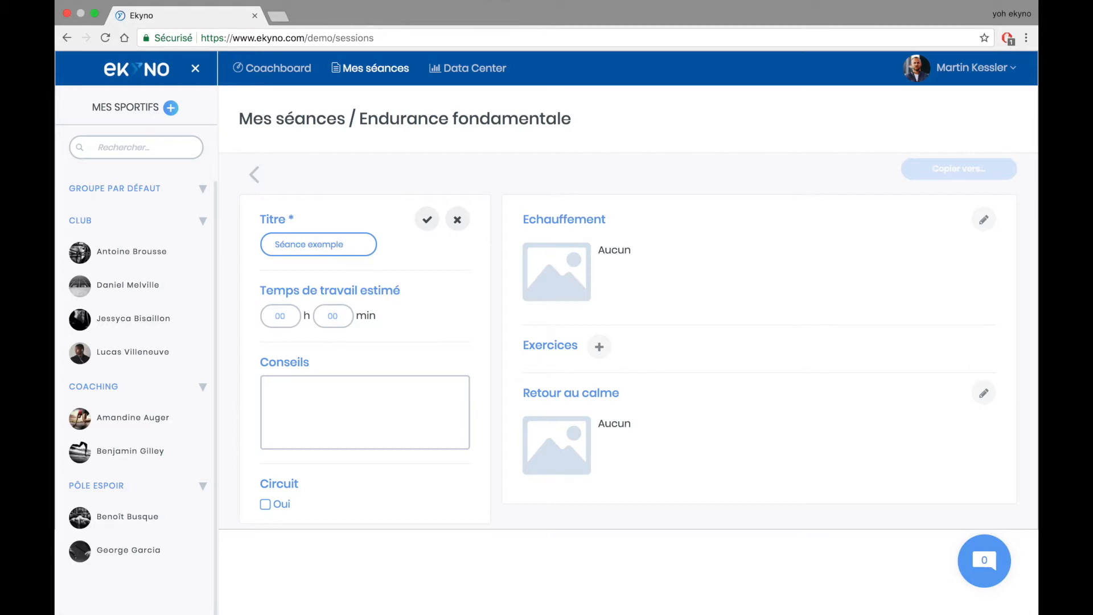
{"action": "left_click", "coordinate": [295, 318]}
{"action": "key", "text": "BackSpace"}
{"action": "type", "text": "1"}
{"action": "left_click", "coordinate": [330, 313]}
{"action": "type", "text": "30"}
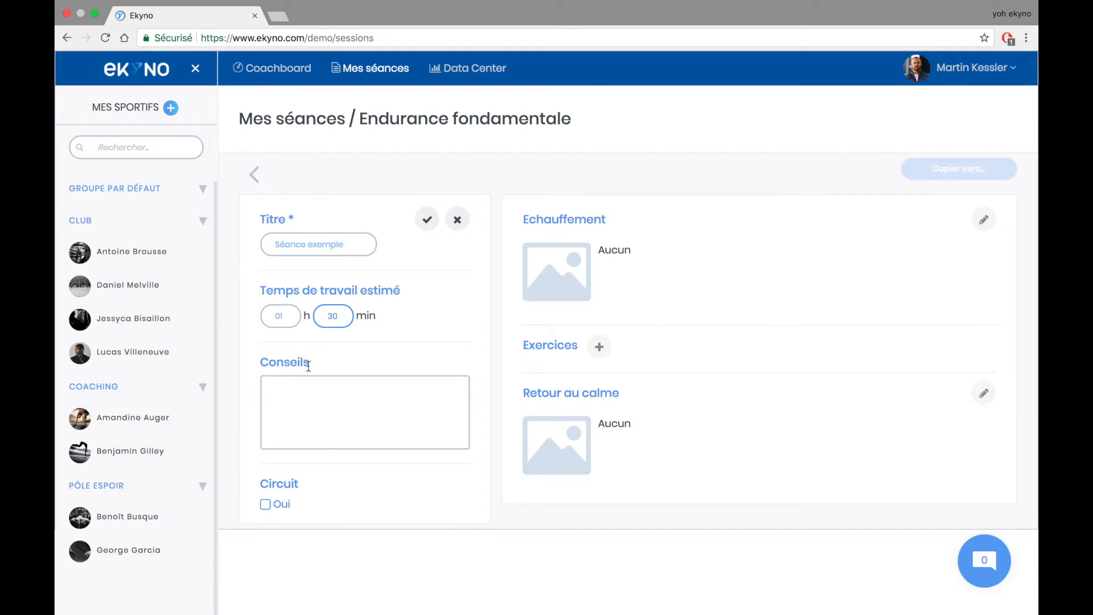
- Leave the circuit option off and save the session details
{"action": "left_click", "coordinate": [320, 402]}
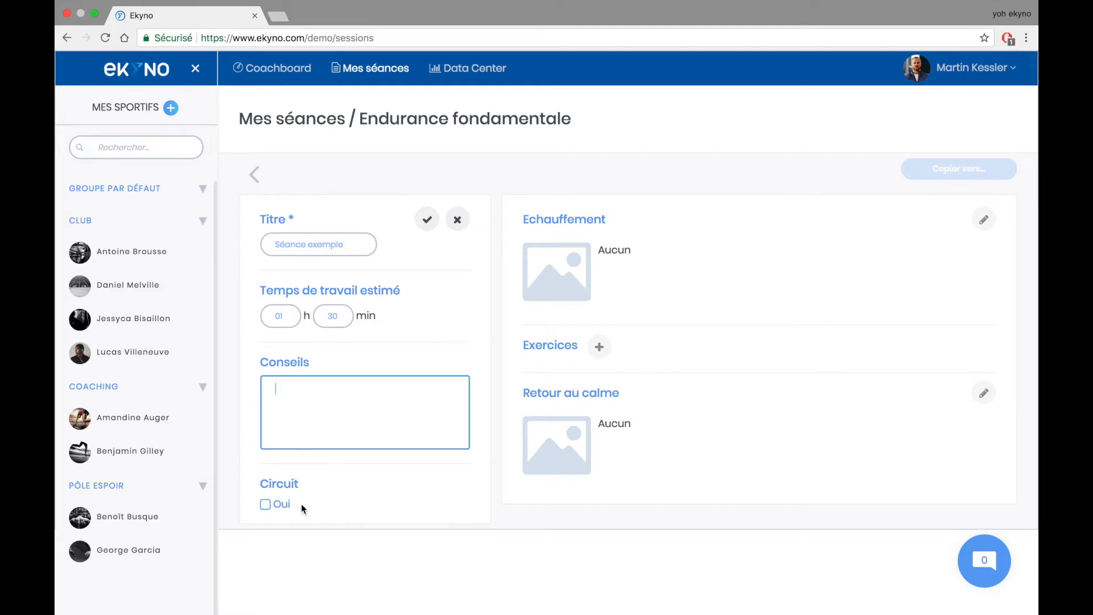
{"action": "left_click", "coordinate": [265, 505]}
{"action": "scroll", "coordinate": [422, 546], "scroll_direction": "down", "scroll_amount": 3}
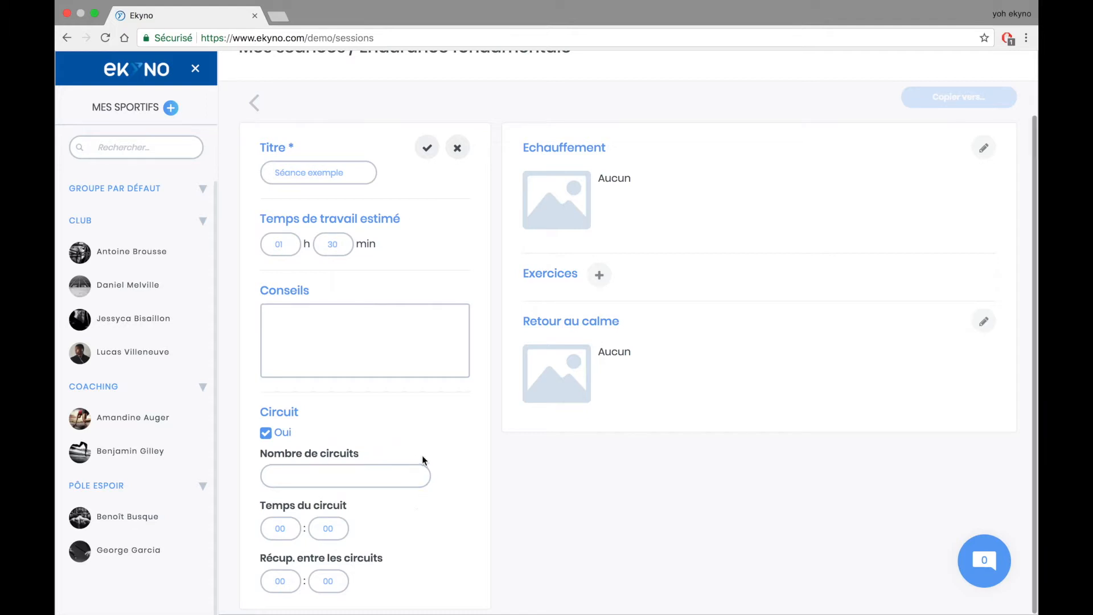
{"action": "left_click", "coordinate": [266, 434]}
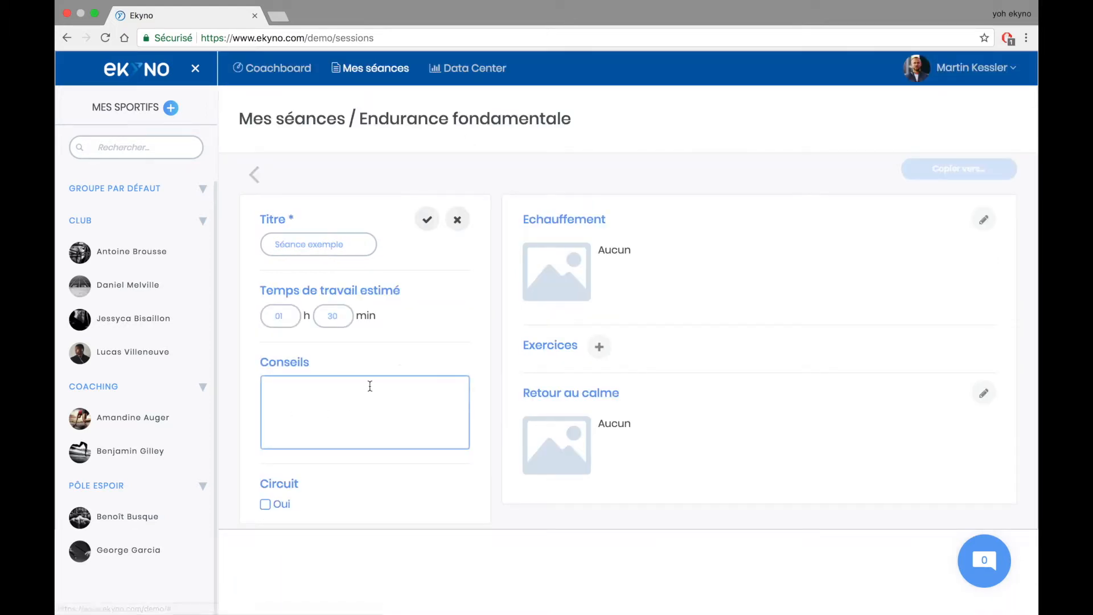
{"action": "left_click", "coordinate": [427, 219]}
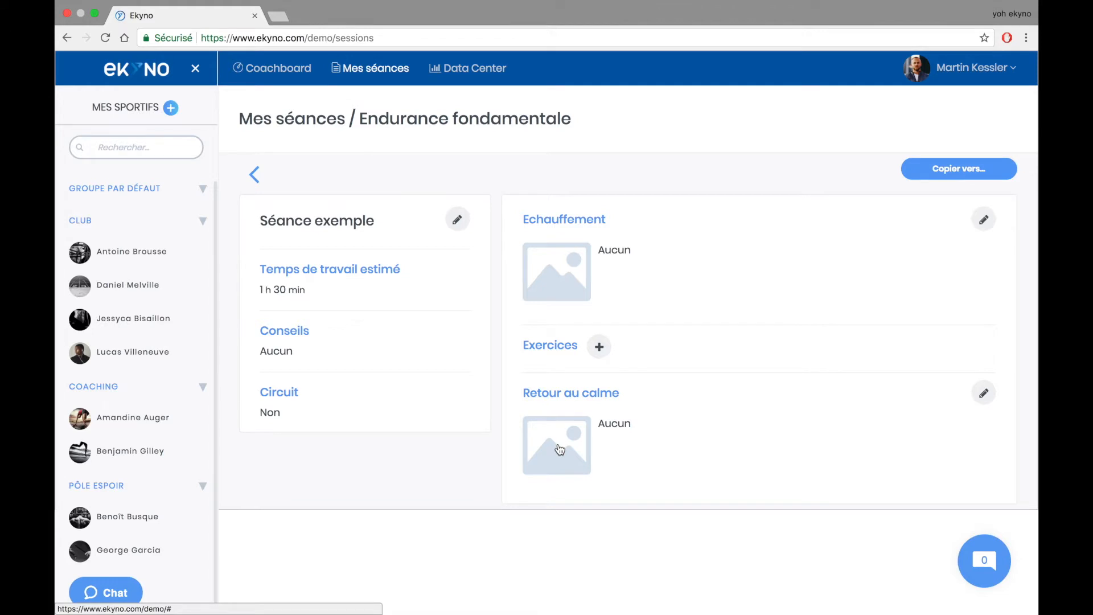
- Search the image bank for a warm-up picture using 'squat', 'quadri' and 'barre'
{"action": "left_click", "coordinate": [559, 268]}
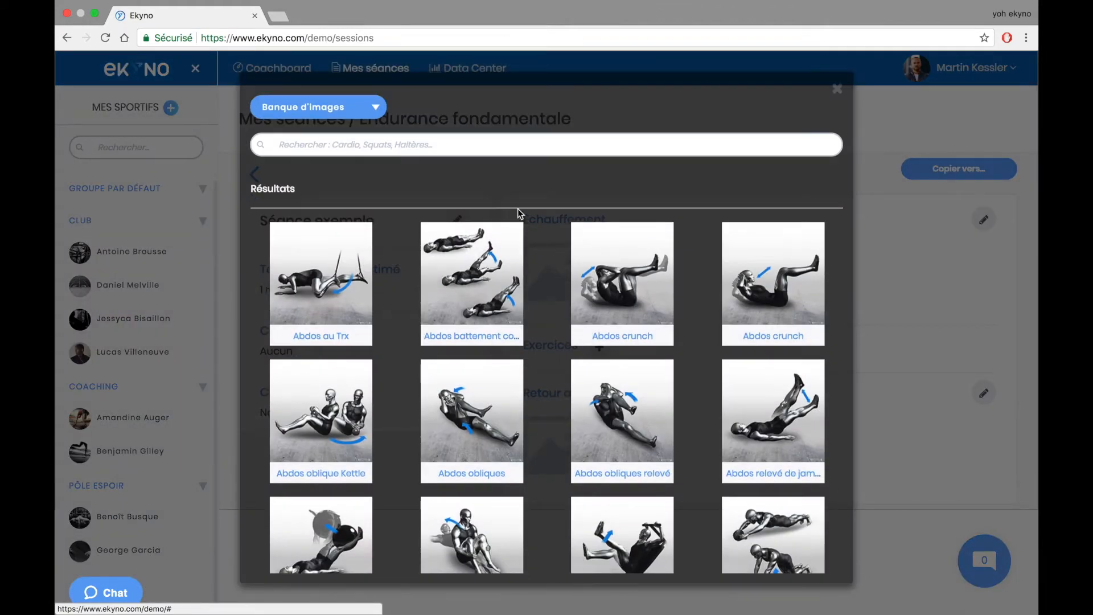
{"action": "left_click", "coordinate": [495, 147]}
{"action": "type", "text": "squat"}
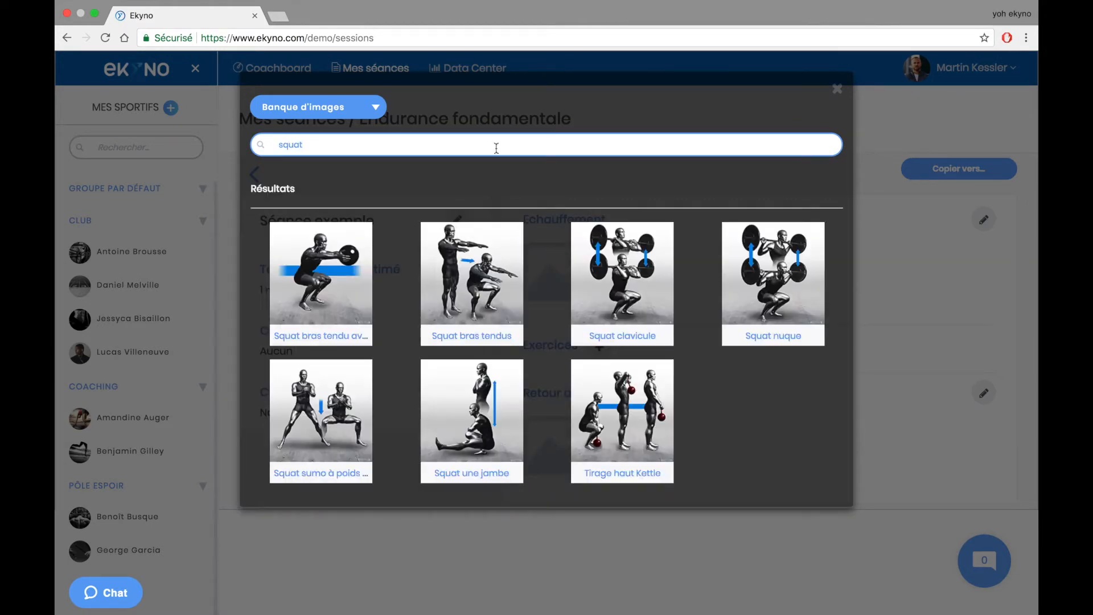
{"action": "key", "text": "BackSpace"}
{"action": "key", "text": "BackSpace"}
{"action": "key", "text": "BackSpace"}
{"action": "key", "text": "BackSpace"}
{"action": "key", "text": "BackSpace"}
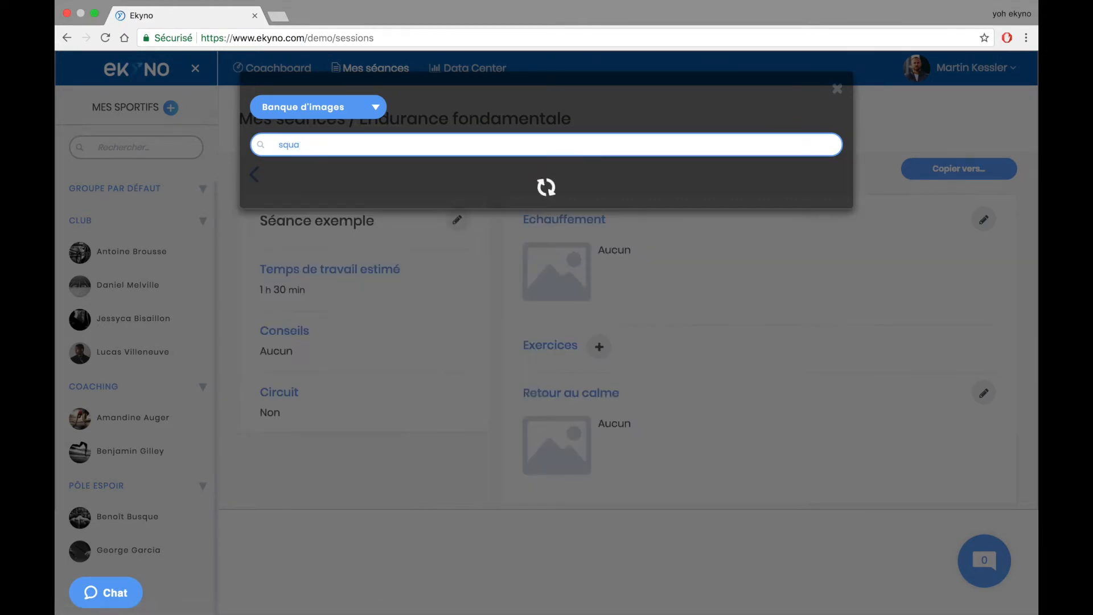
{"action": "type", "text": "quadri"}
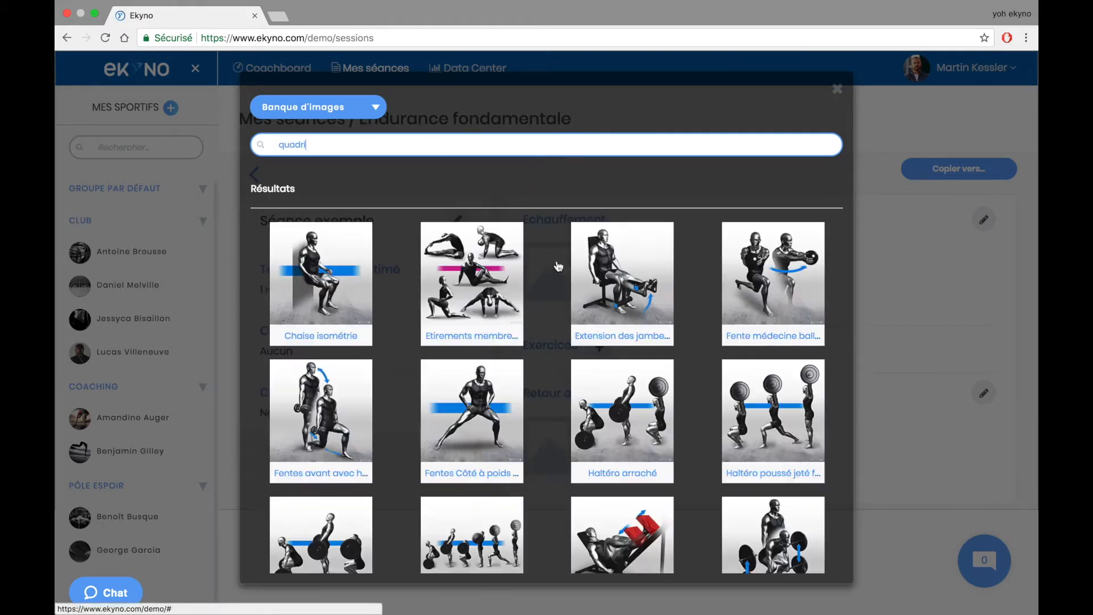
{"action": "key", "text": "BackSpace"}
{"action": "key", "text": "BackSpace"}
{"action": "key", "text": "BackSpace"}
{"action": "key", "text": "BackSpace"}
{"action": "key", "text": "BackSpace"}
{"action": "key", "text": "BackSpace"}
{"action": "type", "text": "barre"}
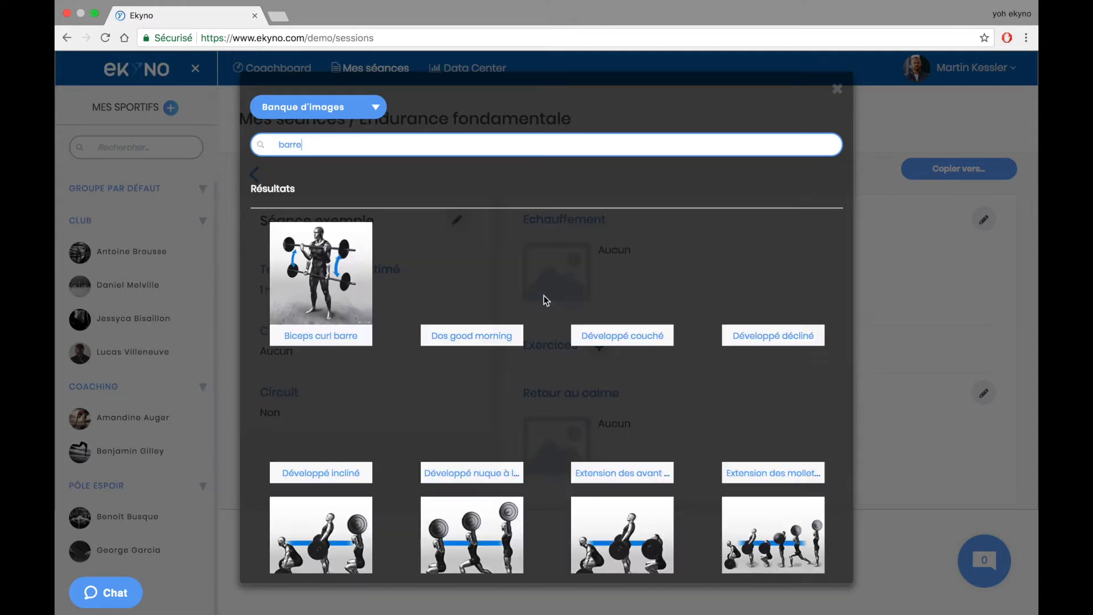
{"action": "scroll", "coordinate": [544, 295], "scroll_direction": "down", "scroll_amount": 3}
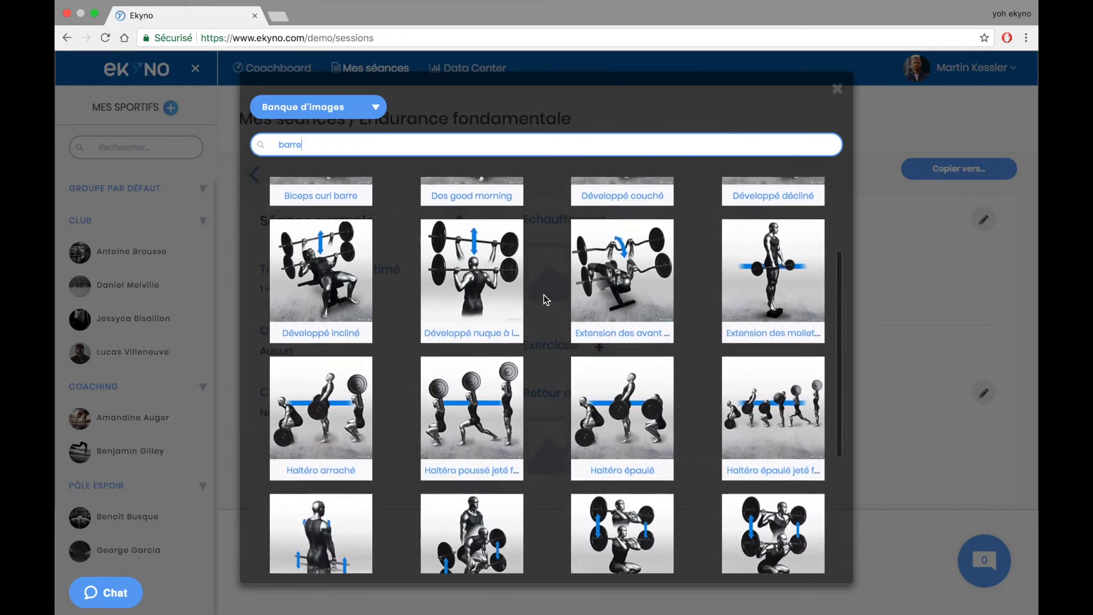
{"action": "scroll", "coordinate": [544, 295], "scroll_direction": "down", "scroll_amount": 4}
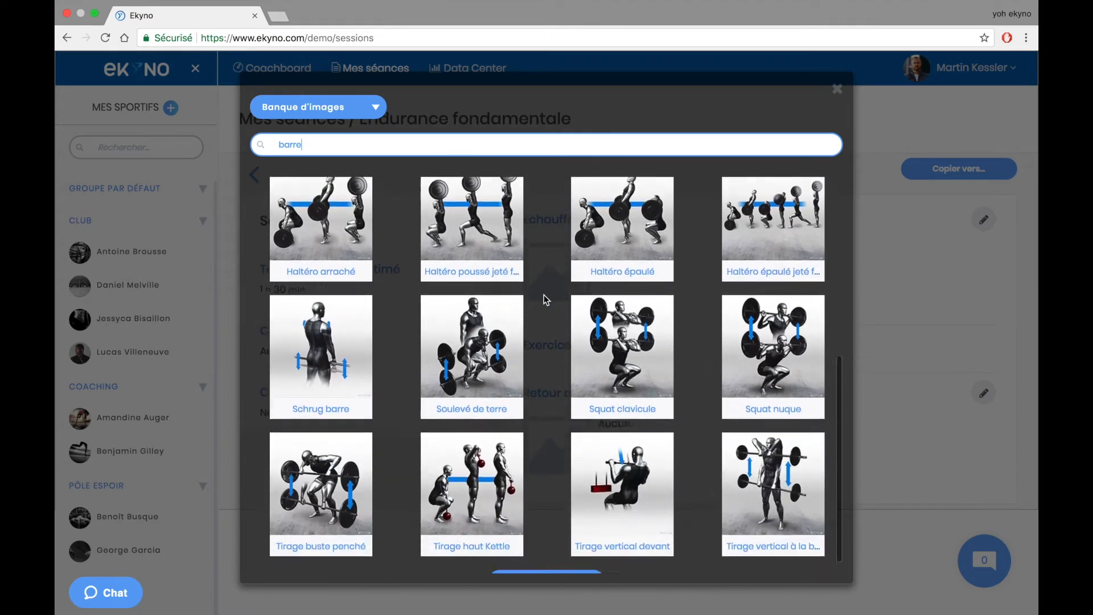
{"action": "scroll", "coordinate": [545, 295], "scroll_direction": "up", "scroll_amount": 7}
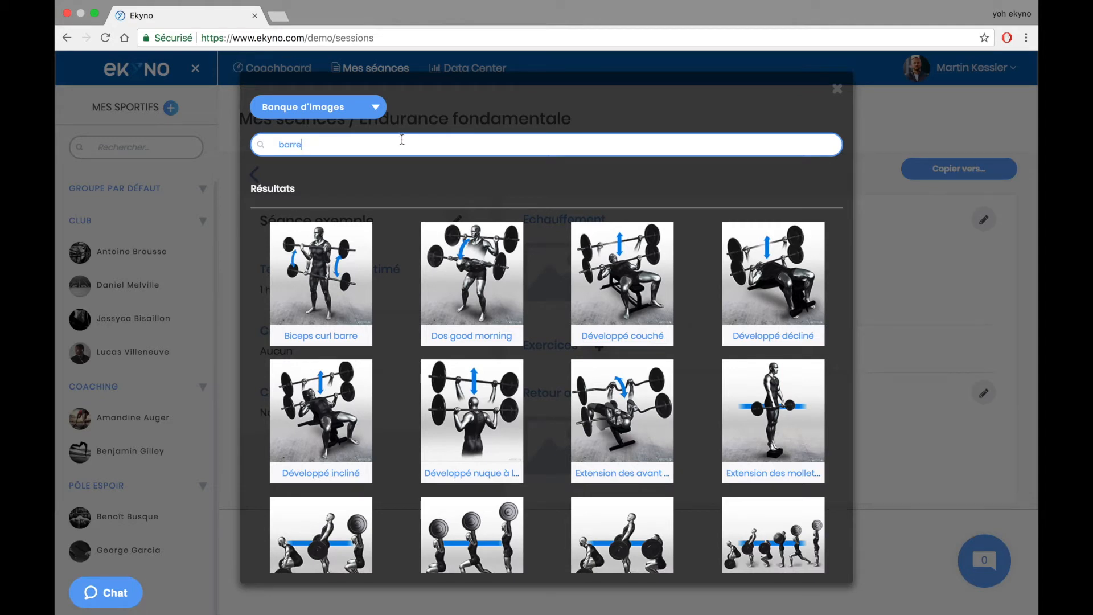
- Upload kettlebell-swing.jpg to your own images
{"action": "left_click", "coordinate": [355, 114]}
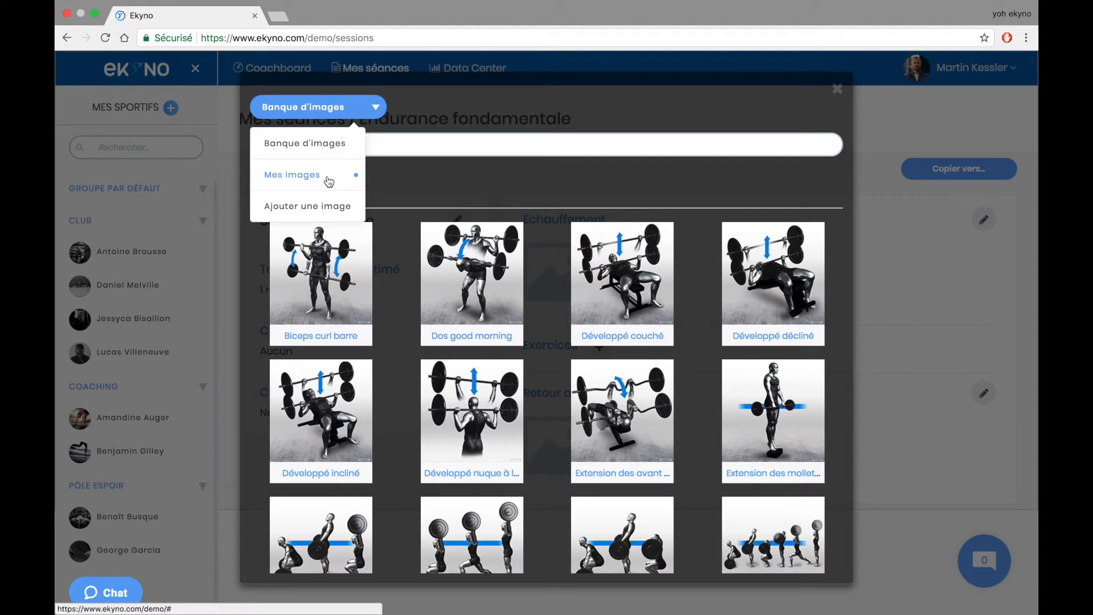
{"action": "left_click", "coordinate": [326, 212]}
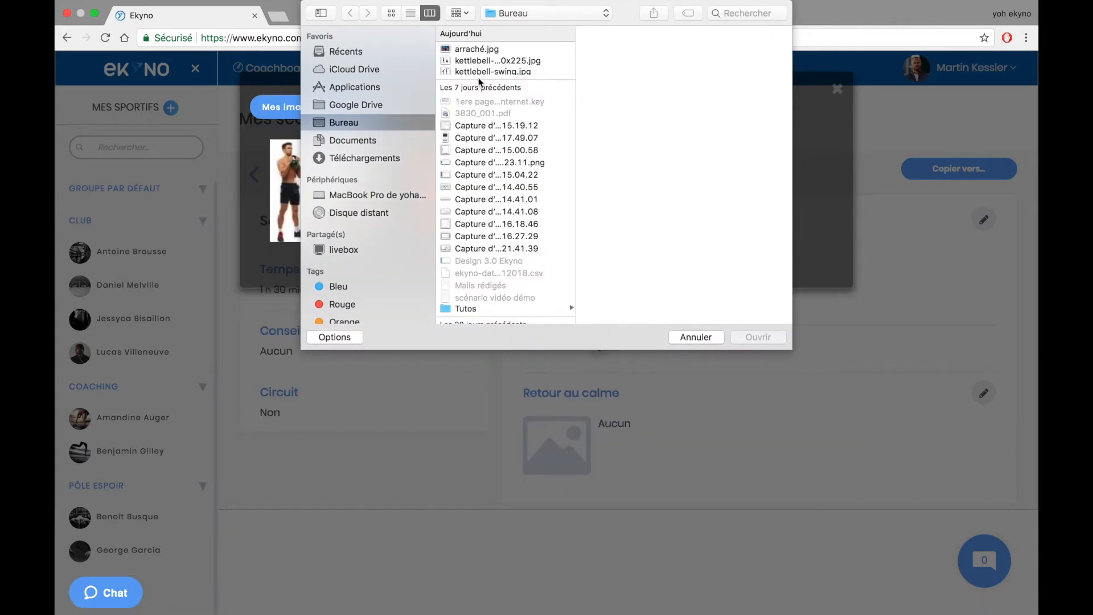
{"action": "left_click", "coordinate": [479, 73]}
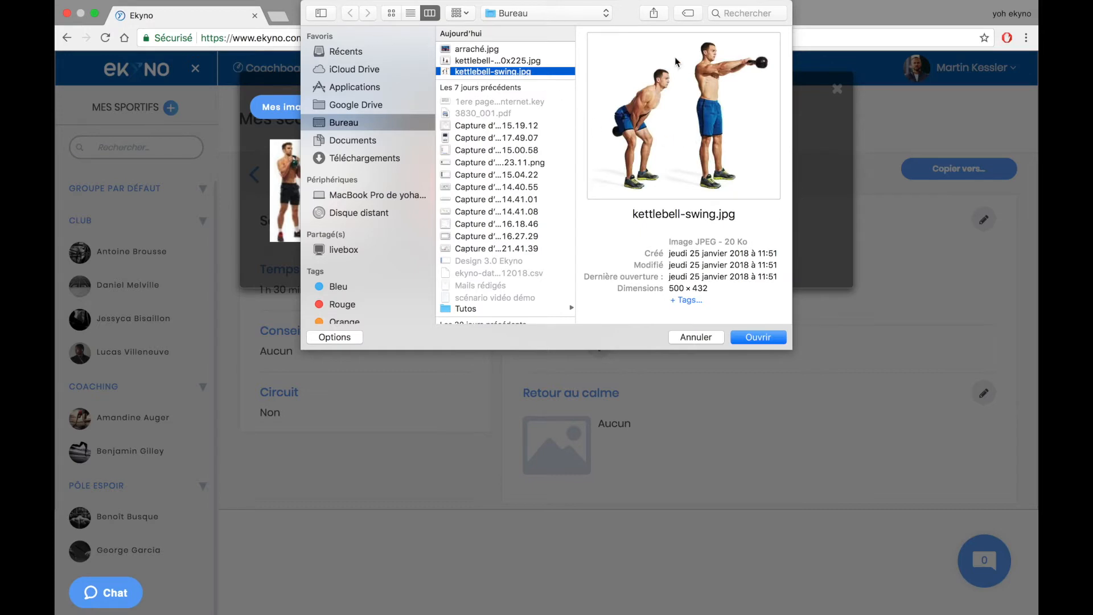
{"action": "left_click", "coordinate": [754, 337]}
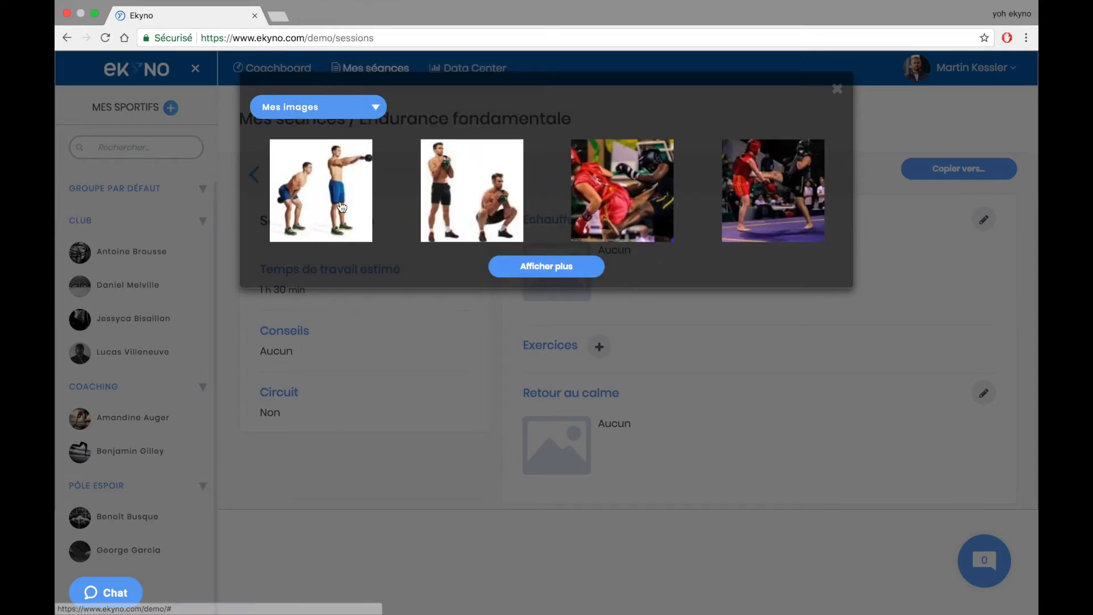
- Search the image bank for 'footing' and use Cardio footing as the warm-up
{"action": "left_click", "coordinate": [362, 108]}
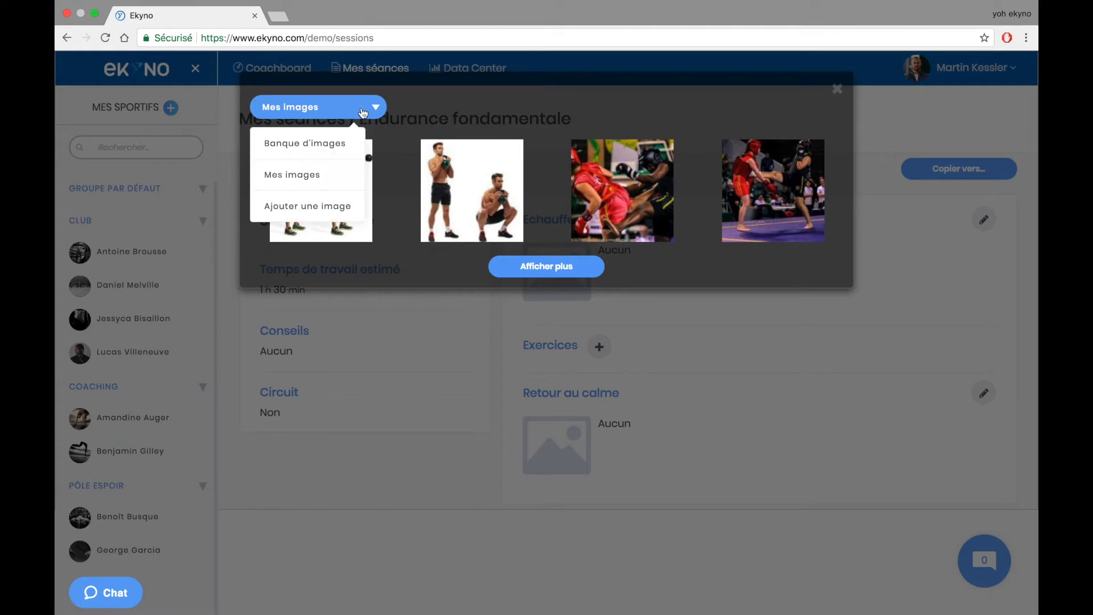
{"action": "left_click", "coordinate": [308, 145]}
{"action": "left_click", "coordinate": [367, 147]}
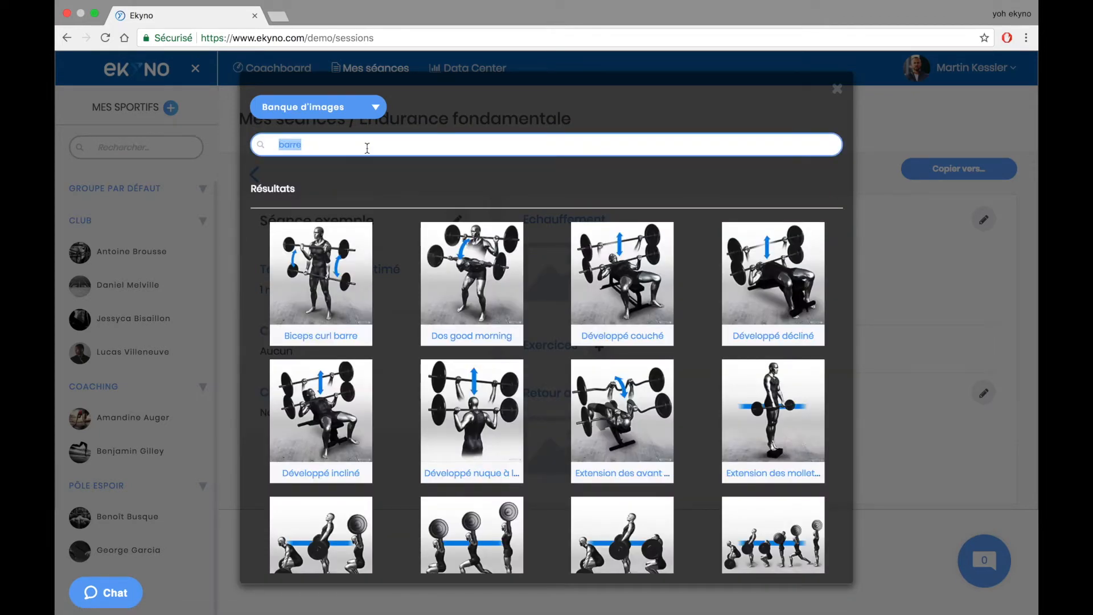
{"action": "type", "text": "footing"}
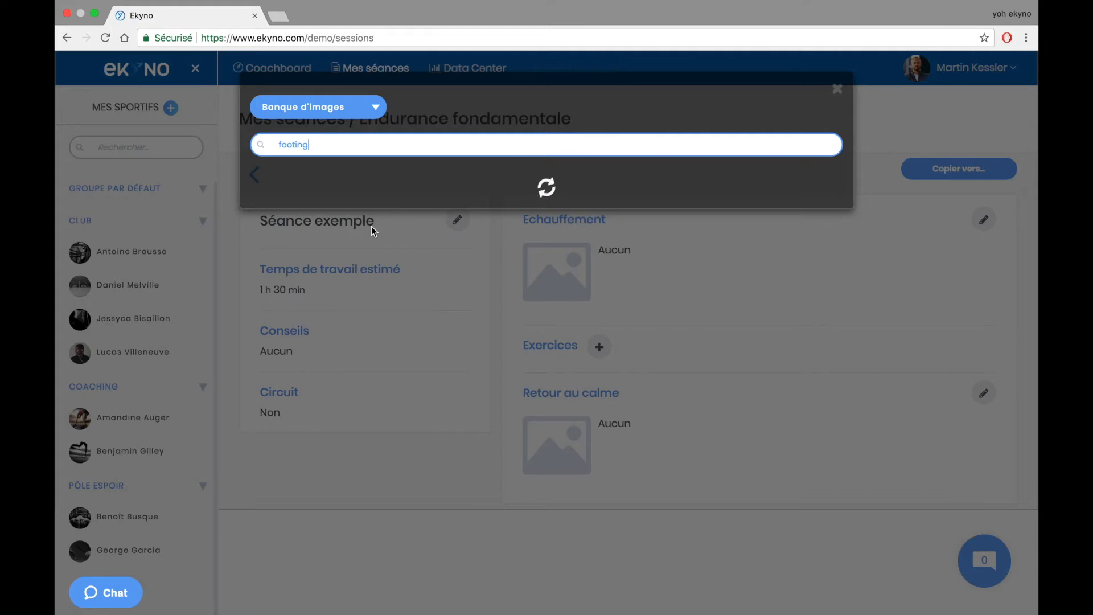
{"action": "left_click", "coordinate": [463, 272]}
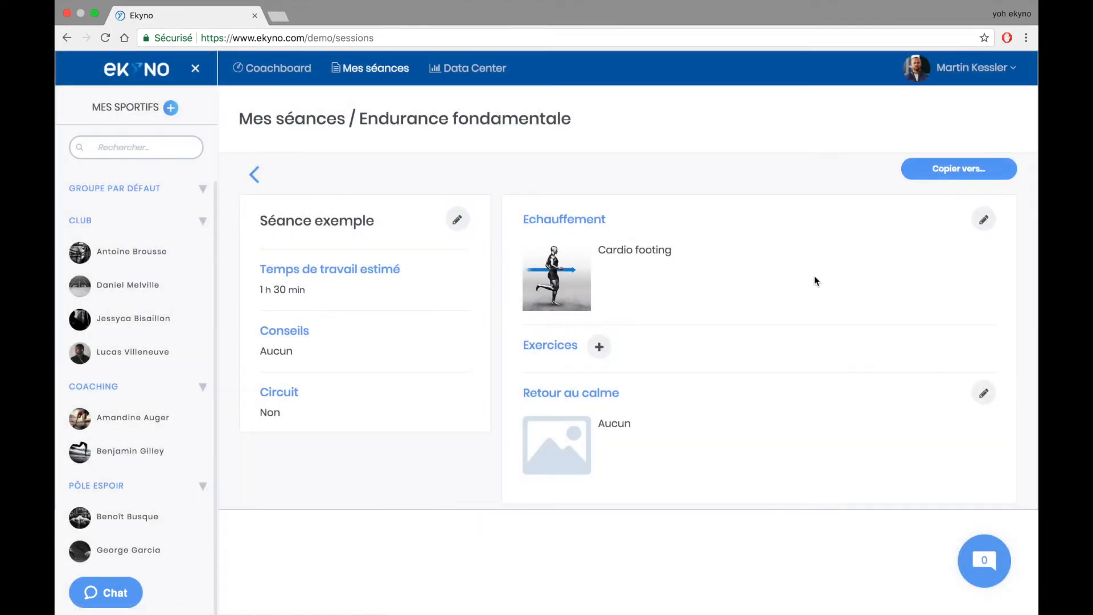
- Replace the Echauffement text with 10 minutes of easy progressive footing, then athletic drills
{"action": "left_click", "coordinate": [981, 222]}
{"action": "left_click", "coordinate": [778, 268]}
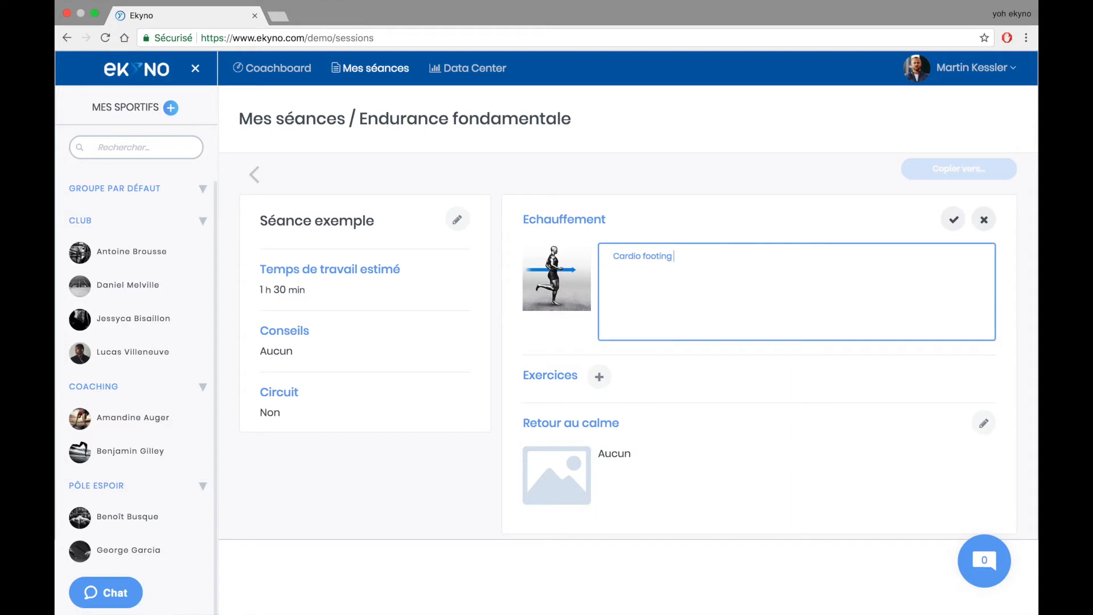
{"action": "key", "text": "BackSpace"}
{"action": "key", "text": "BackSpace"}
{"action": "key", "text": "BackSpace"}
{"action": "key", "text": "BackSpace"}
{"action": "key", "text": "BackSpace"}
{"action": "key", "text": "BackSpace"}
{"action": "key", "text": "BackSpace"}
{"action": "key", "text": "BackSpace"}
{"action": "key", "text": "BackSpace"}
{"action": "key", "text": "BackSpace"}
{"action": "type", "text": "Commencer par 10minutes de foot"}
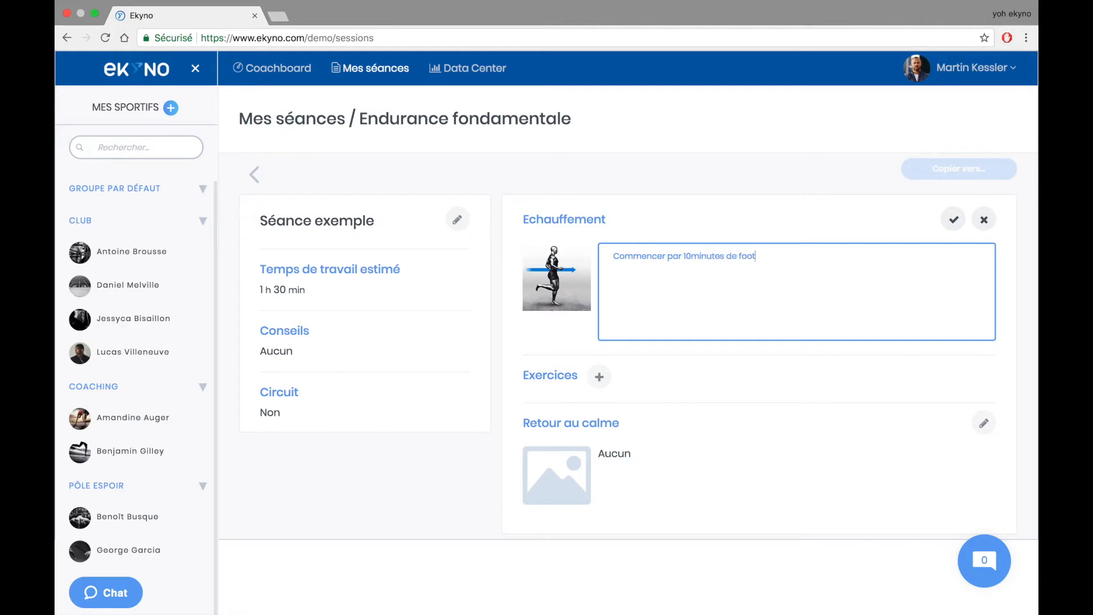
{"action": "type", "text": "ing a intensité faible et progressive. Puis faire "}
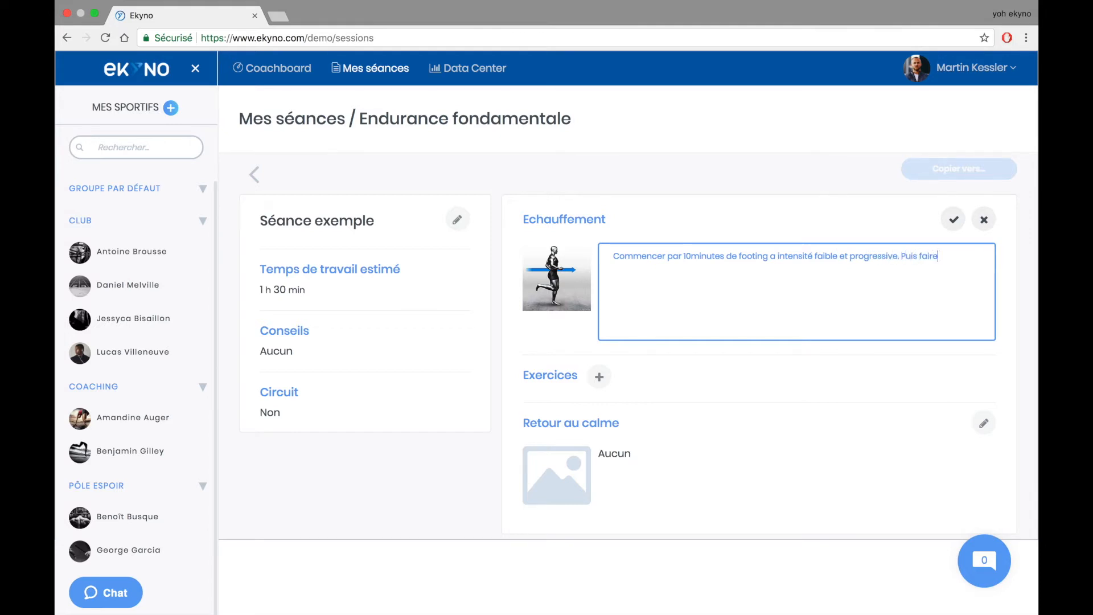
{"action": "type", "text": "quelques gammes ahtlétiques."}
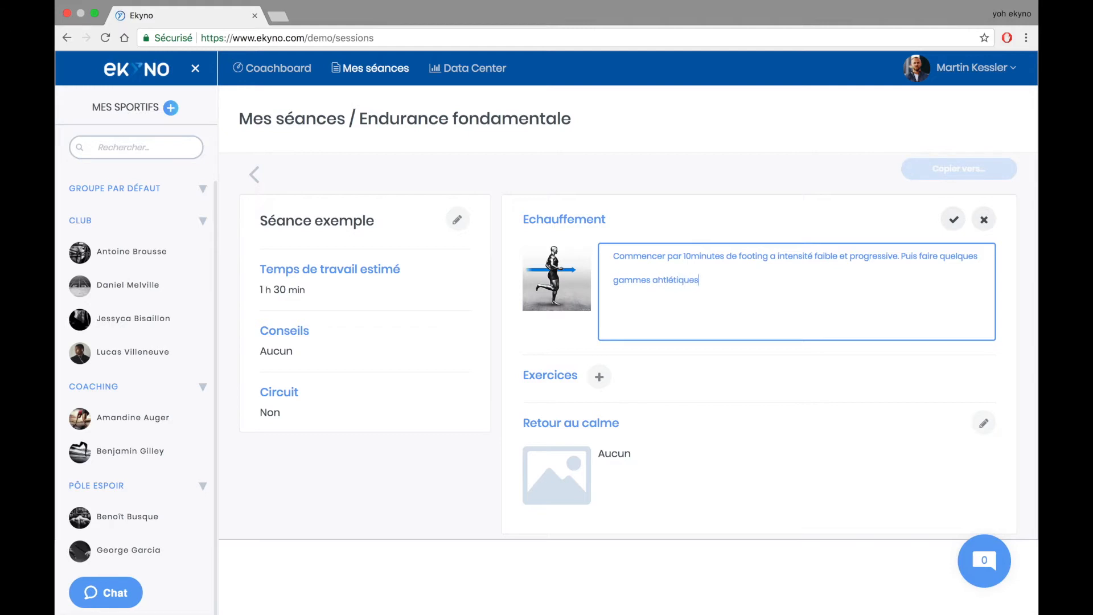
{"action": "left_click", "coordinate": [954, 220]}
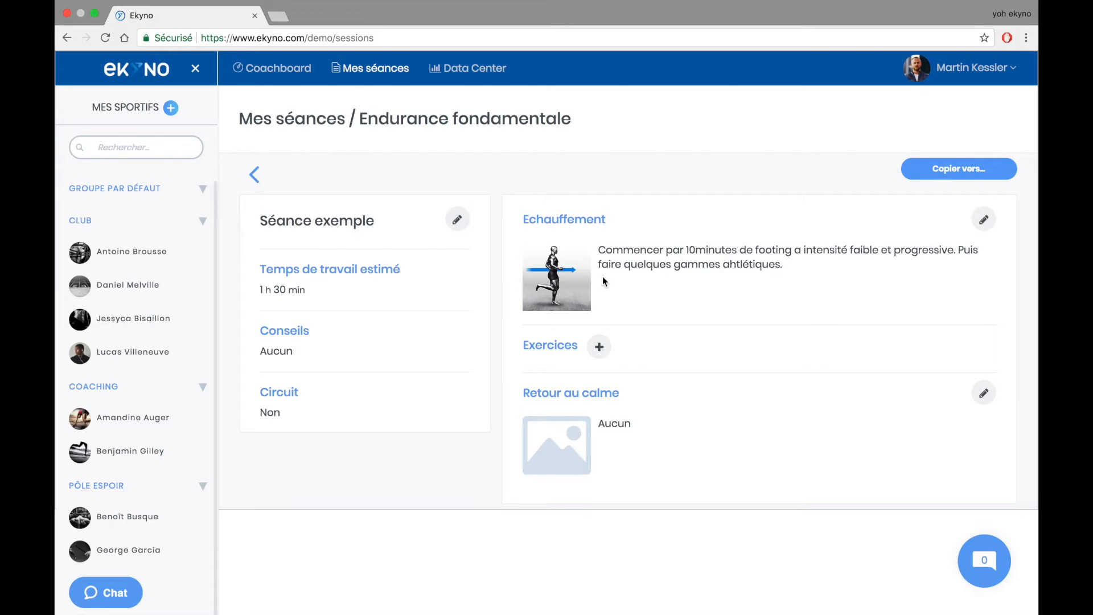
- Add a Musculation classique exercise using the Développé couché bench press
{"action": "left_click", "coordinate": [599, 346]}
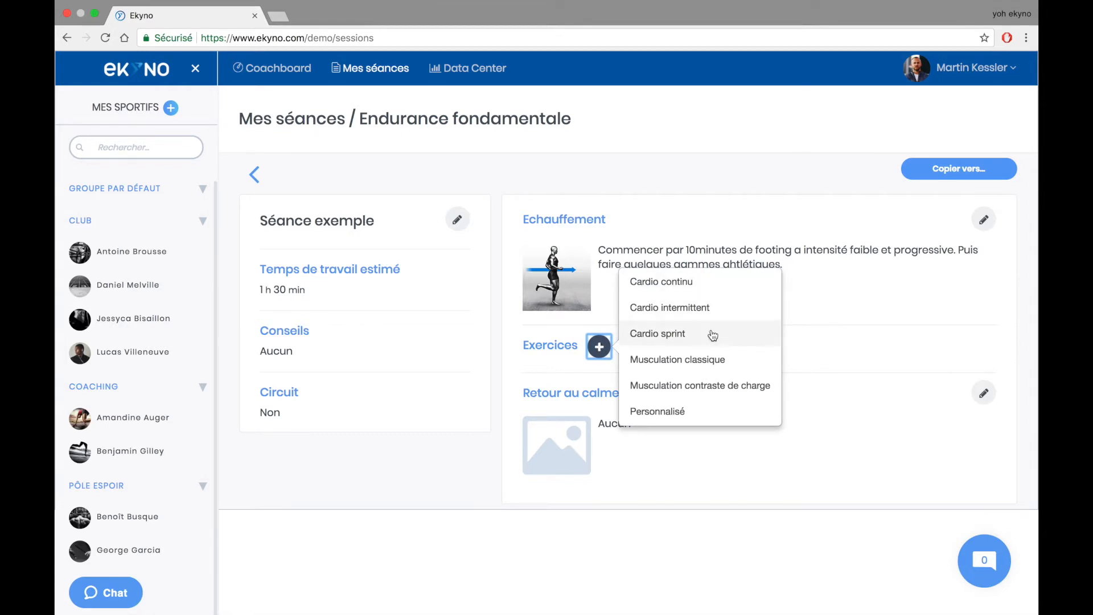
{"action": "left_click", "coordinate": [720, 373]}
{"action": "left_click", "coordinate": [569, 407]}
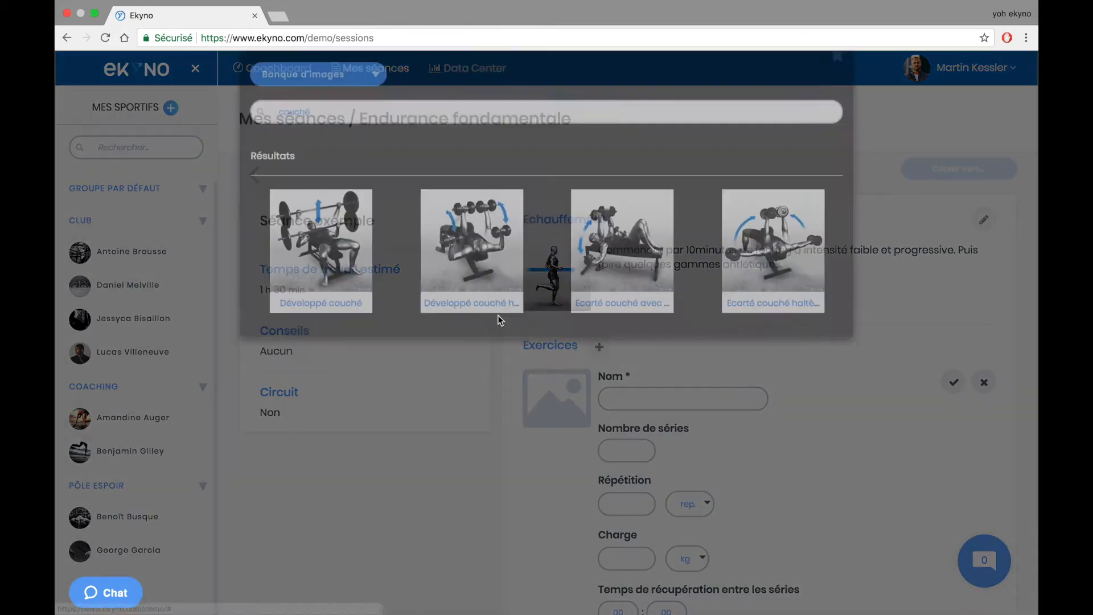
{"action": "left_click", "coordinate": [350, 268]}
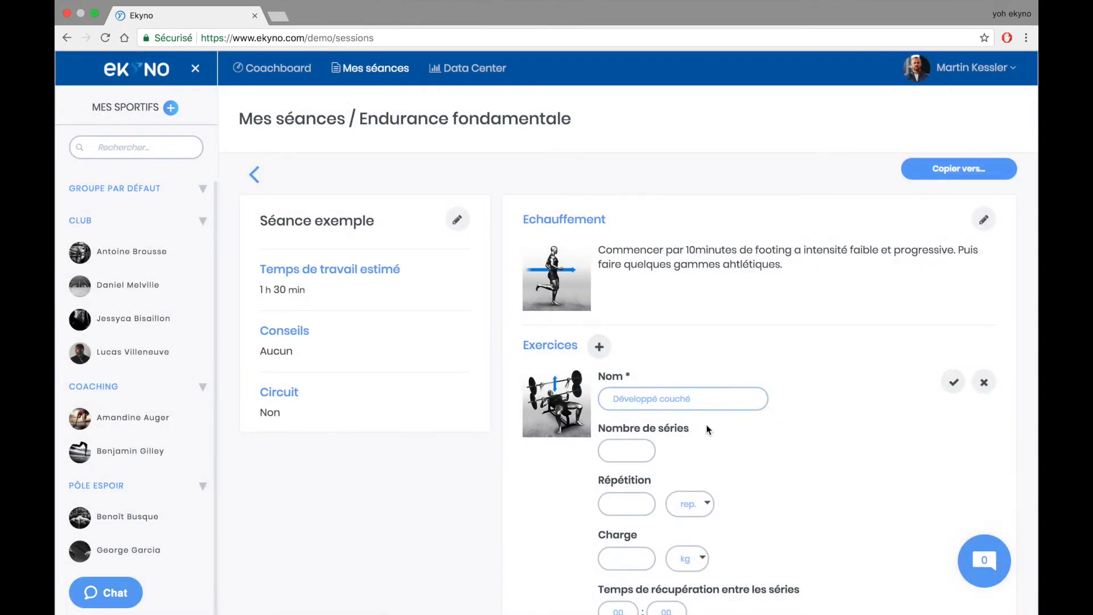
{"action": "scroll", "coordinate": [706, 427], "scroll_direction": "down", "scroll_amount": 5}
- Set the bench press to 5 sets of 10 repetitions at 90 kg
{"action": "left_click", "coordinate": [629, 247]}
{"action": "left_click", "coordinate": [614, 306]}
{"action": "left_click", "coordinate": [701, 296]}
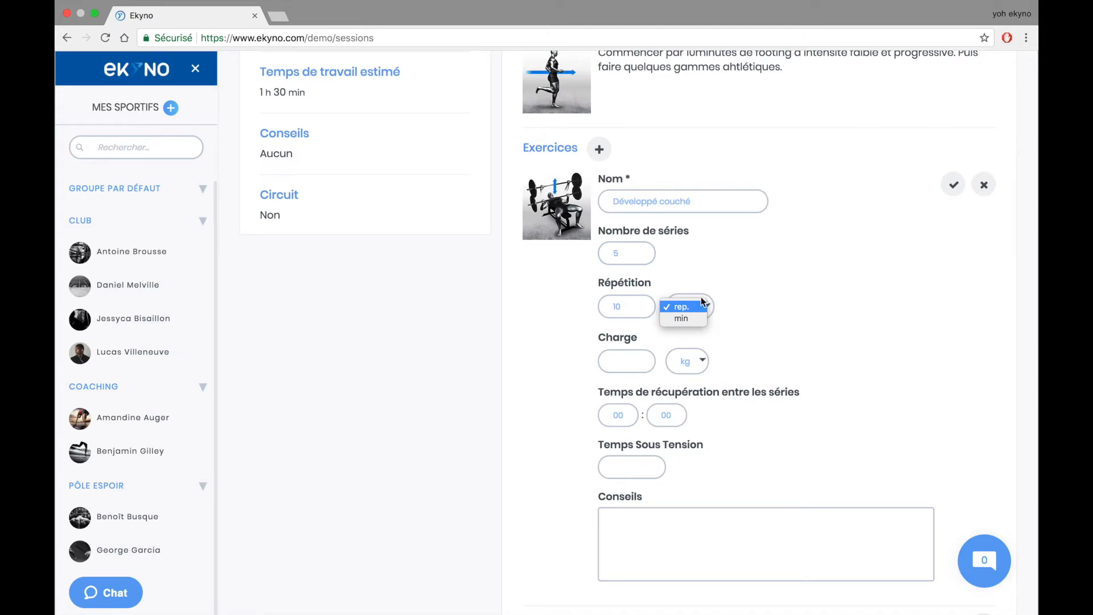
{"action": "left_click", "coordinate": [632, 358]}
{"action": "left_click", "coordinate": [630, 355]}
{"action": "type", "text": "90"}
{"action": "left_click", "coordinate": [682, 363]}
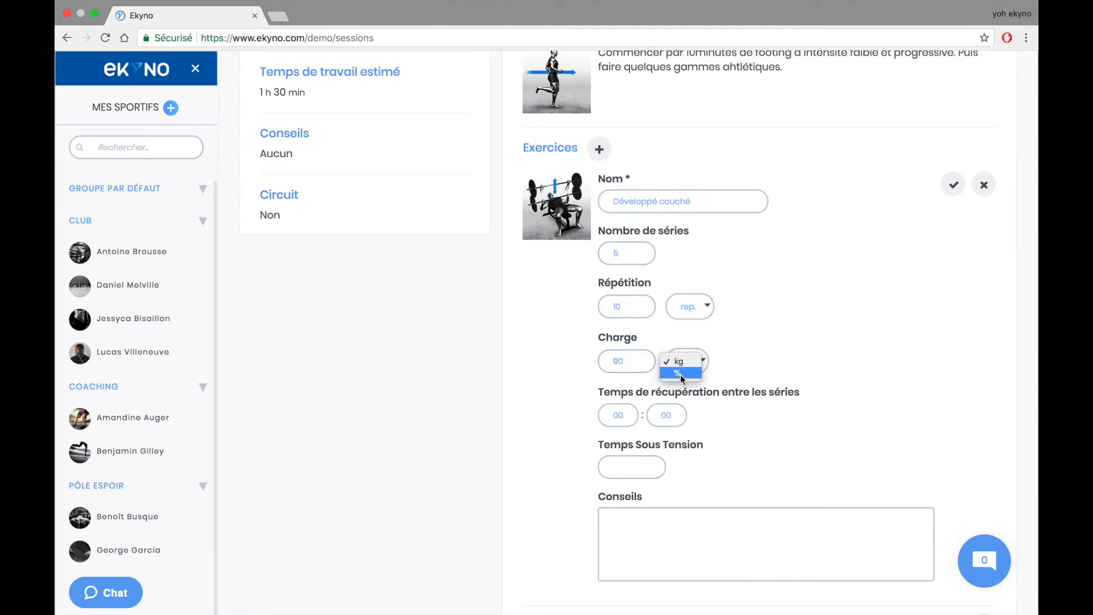
{"action": "left_click", "coordinate": [629, 415]}
- Set 02:00 rest between sets, leave time under tension empty, and save the exercise
{"action": "left_click", "coordinate": [628, 415]}
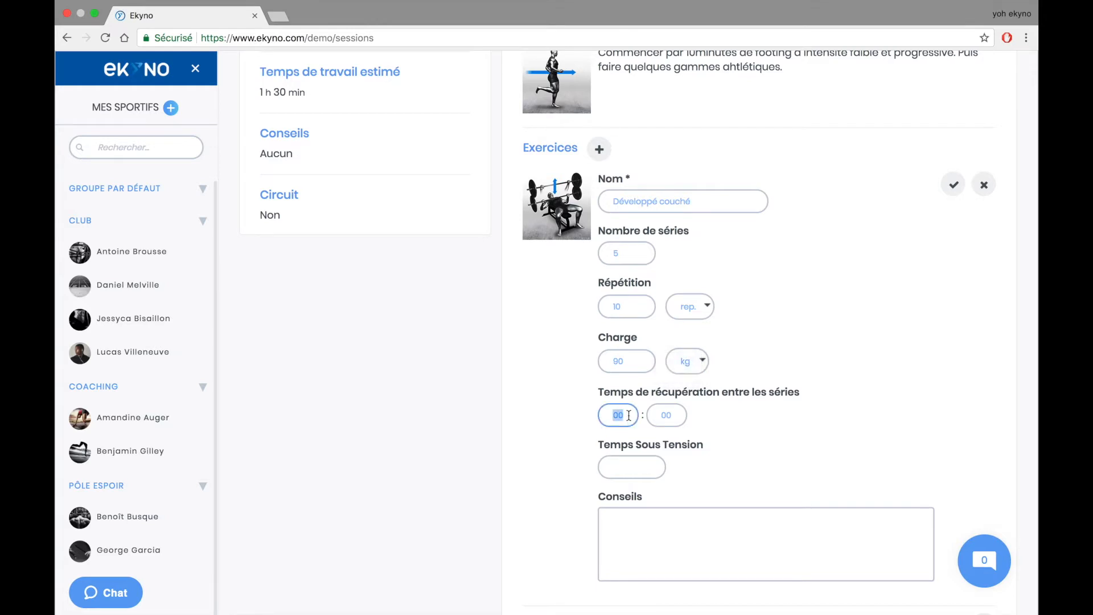
{"action": "type", "text": "0"}
{"action": "left_click", "coordinate": [632, 466]}
{"action": "type", "text": "1/0/1/0"}
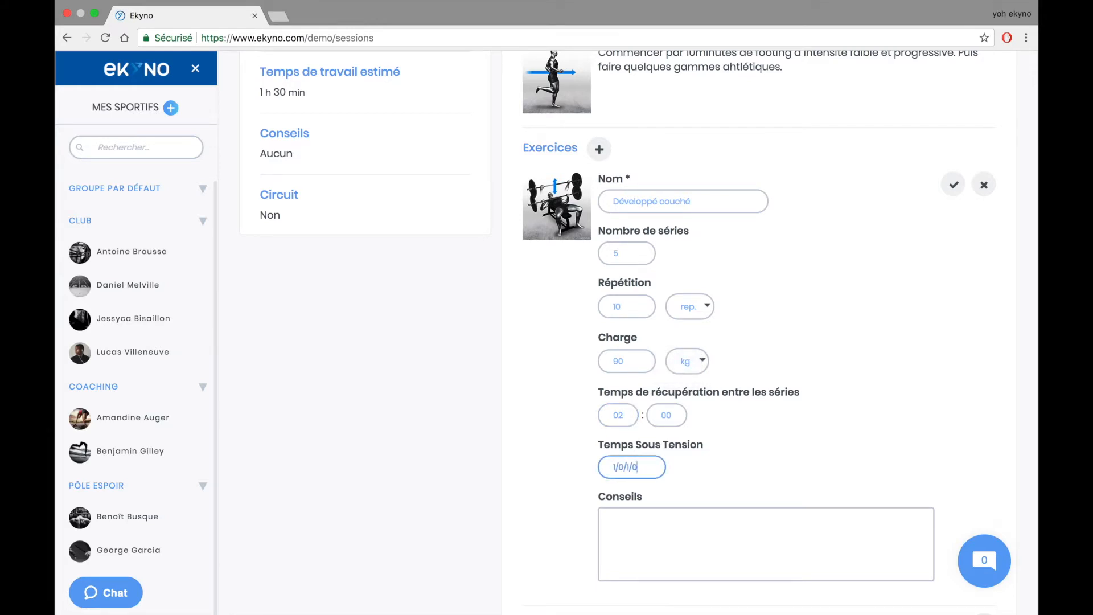
{"action": "key", "text": "BackSpace"}
{"action": "key", "text": "BackSpace"}
{"action": "key", "text": "BackSpace"}
{"action": "left_click", "coordinate": [653, 529]}
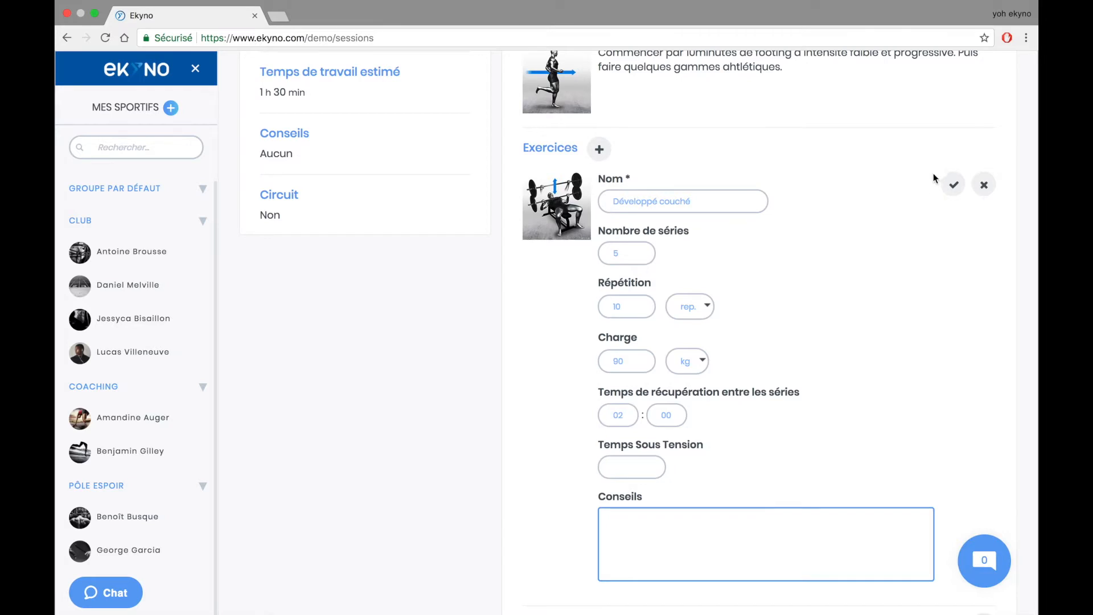
{"action": "left_click", "coordinate": [954, 185]}
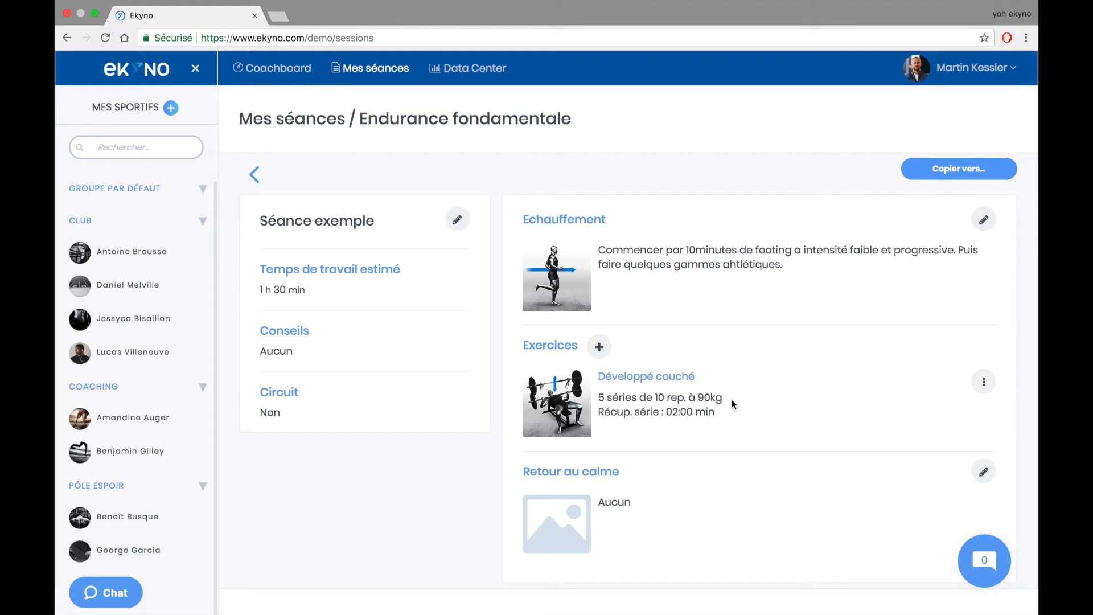
{"action": "left_click", "coordinate": [599, 346]}
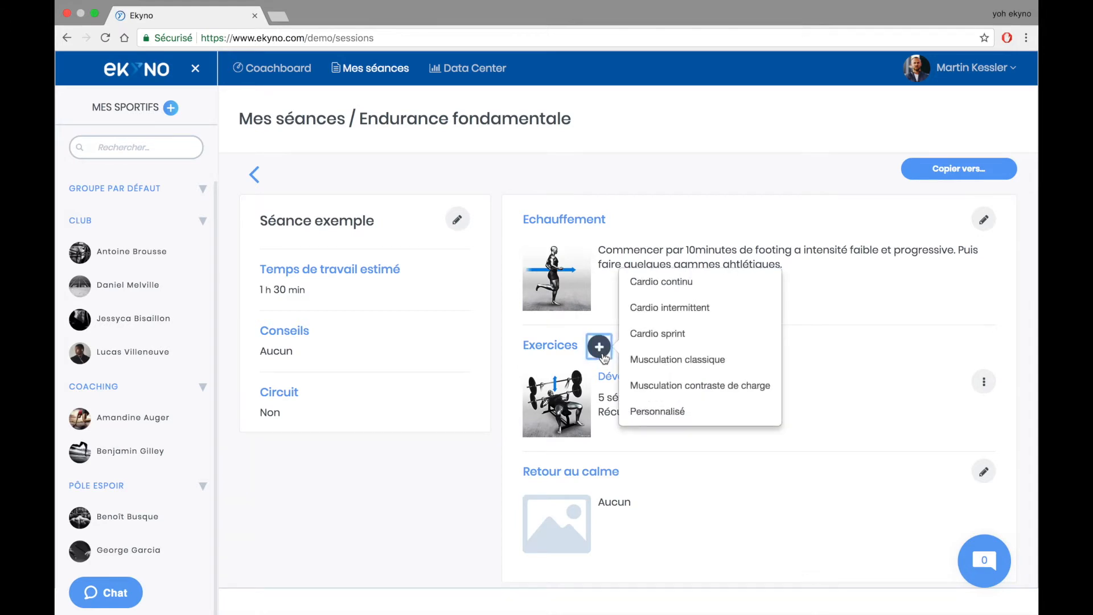
{"action": "left_click", "coordinate": [660, 287]}
{"action": "scroll", "coordinate": [798, 459], "scroll_direction": "down", "scroll_amount": 4}
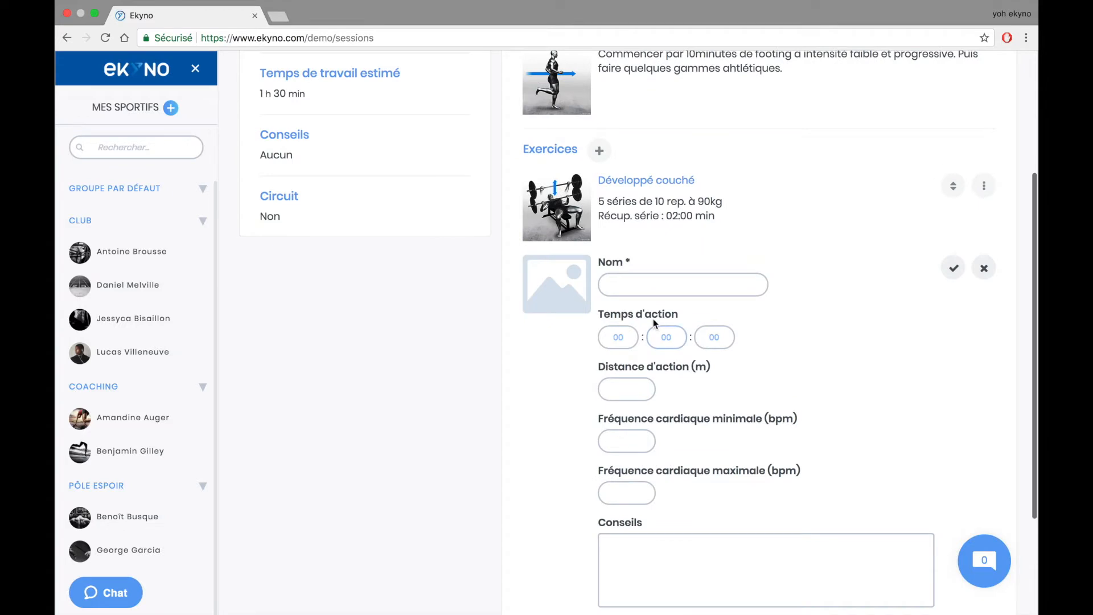
{"action": "left_click", "coordinate": [984, 268]}
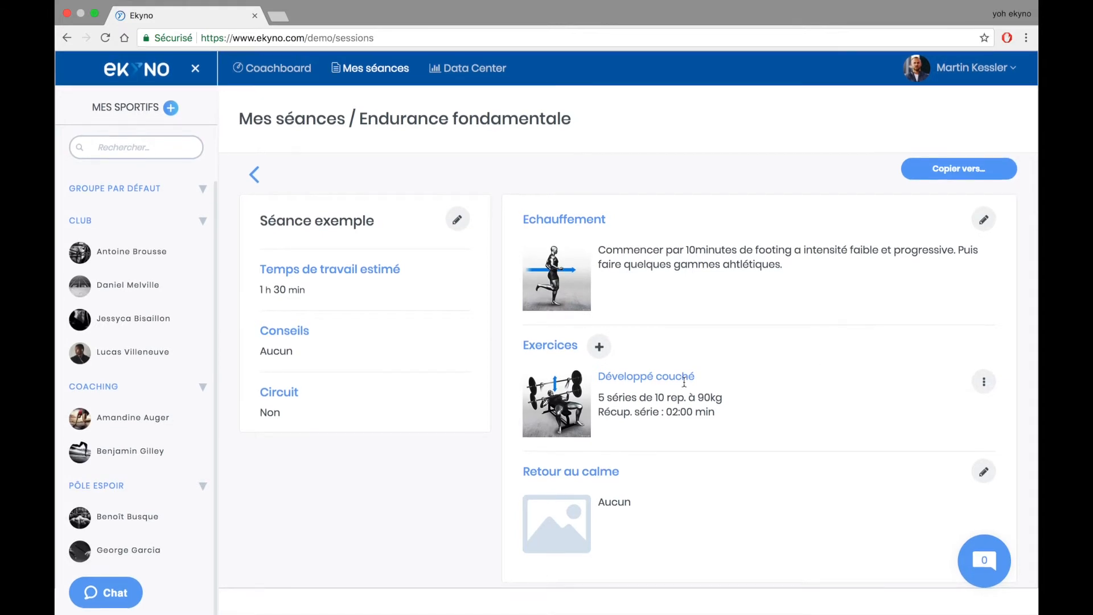
{"action": "left_click", "coordinate": [607, 350]}
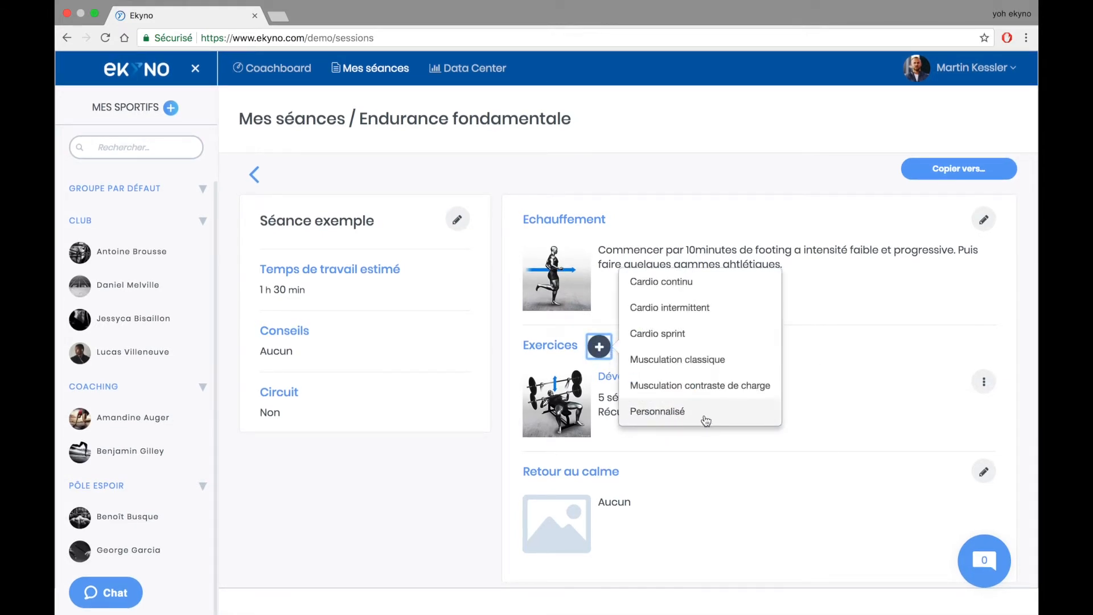
{"action": "left_click", "coordinate": [705, 414]}
{"action": "scroll", "coordinate": [717, 470], "scroll_direction": "down", "scroll_amount": 4}
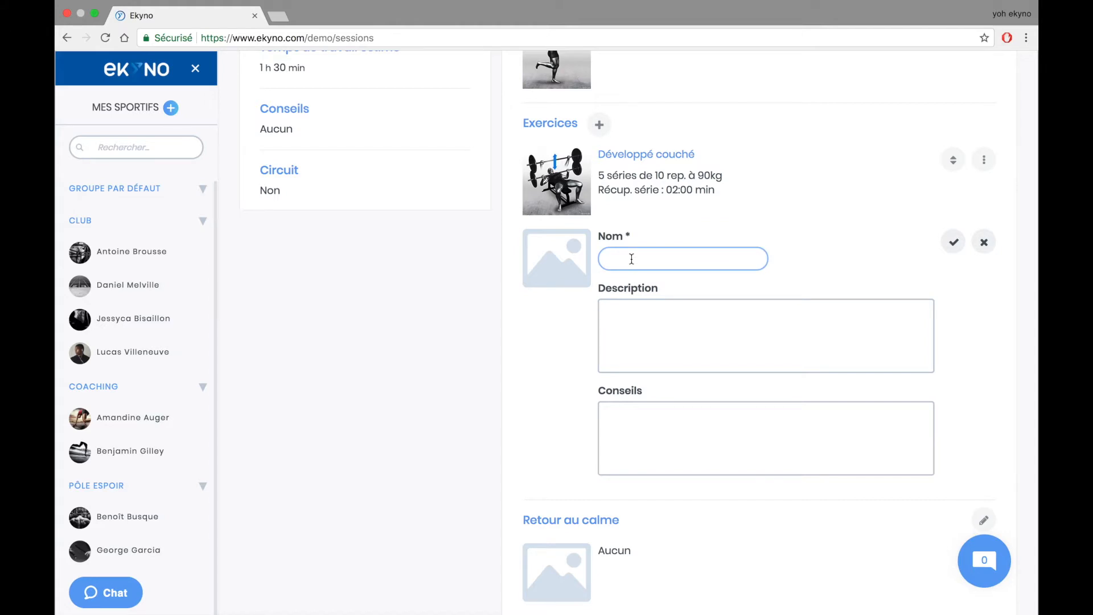
{"action": "left_click", "coordinate": [982, 243]}
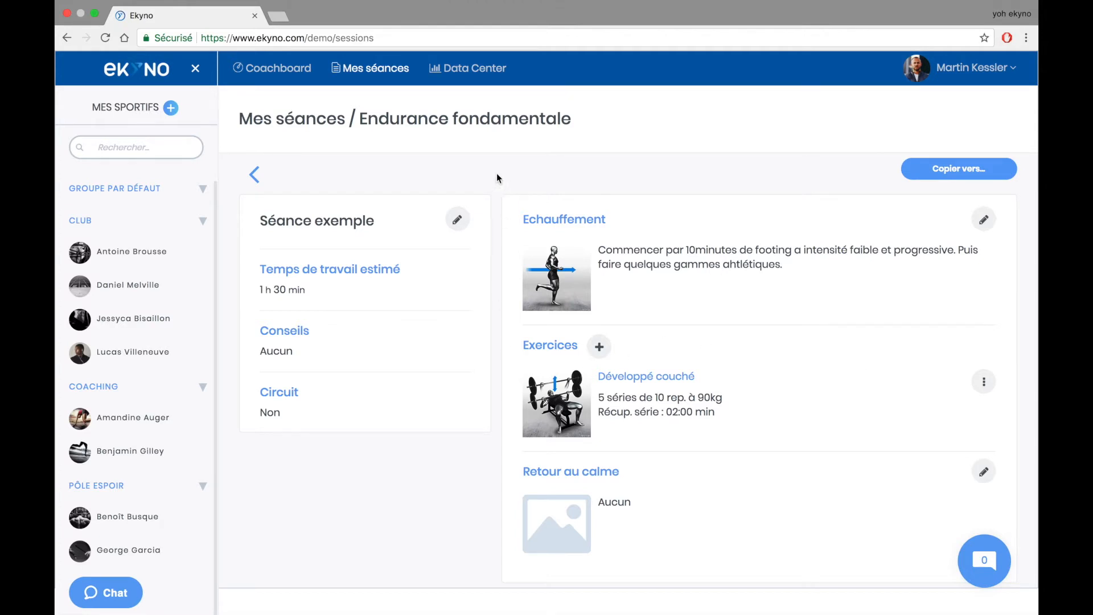
- Return from Séance exemple to the Mes séances folder list
{"action": "left_click", "coordinate": [255, 176]}
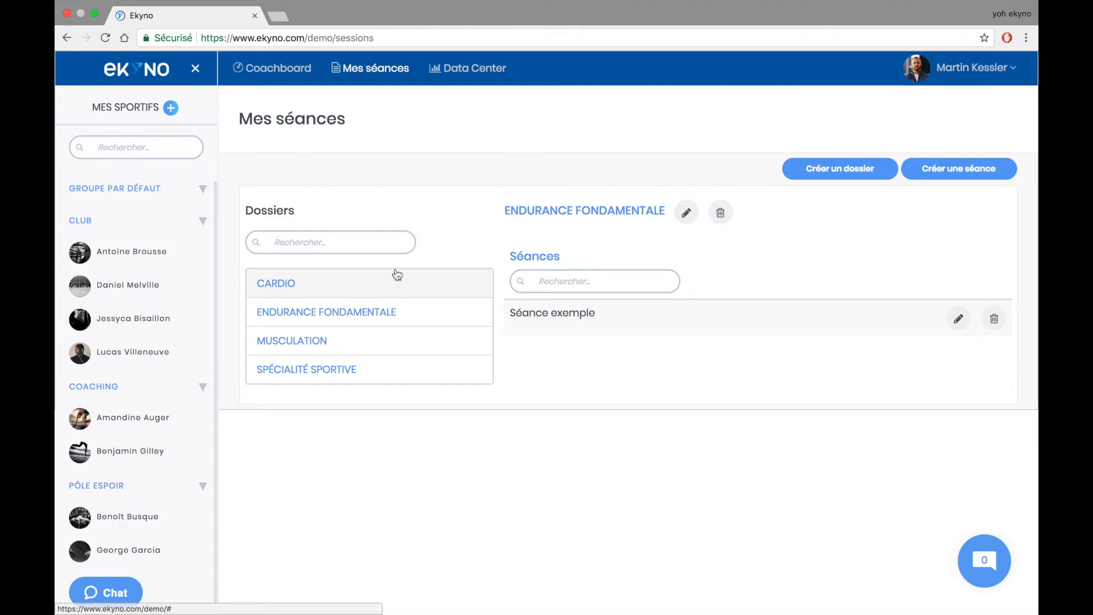
- Invite a new athlete from MES SPORTIFS by entering their e-mail address and sending
{"action": "left_click", "coordinate": [172, 106]}
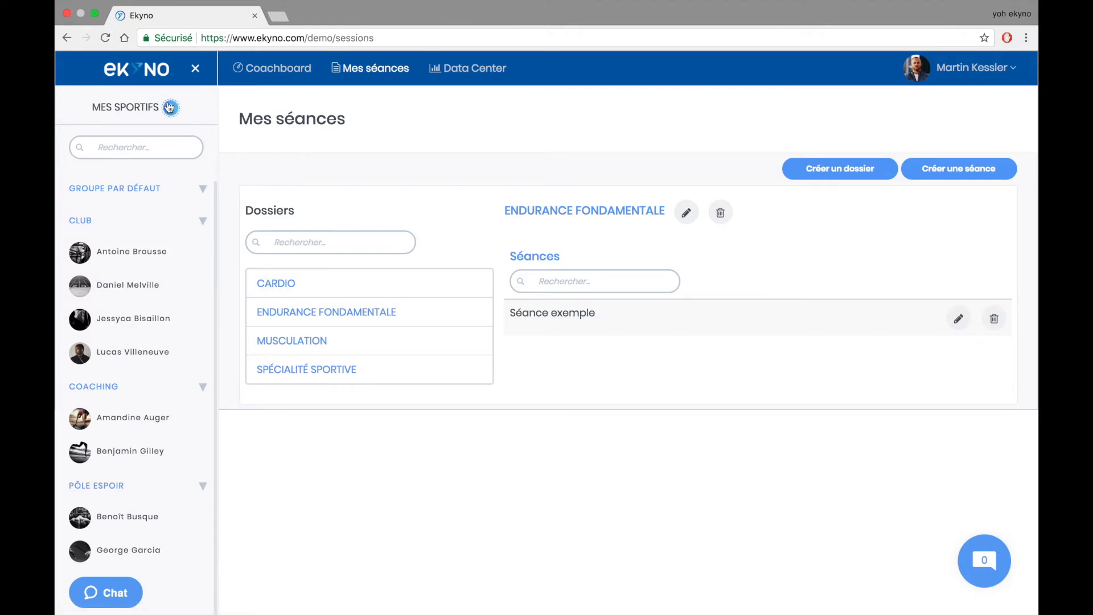
{"action": "left_click", "coordinate": [169, 107]}
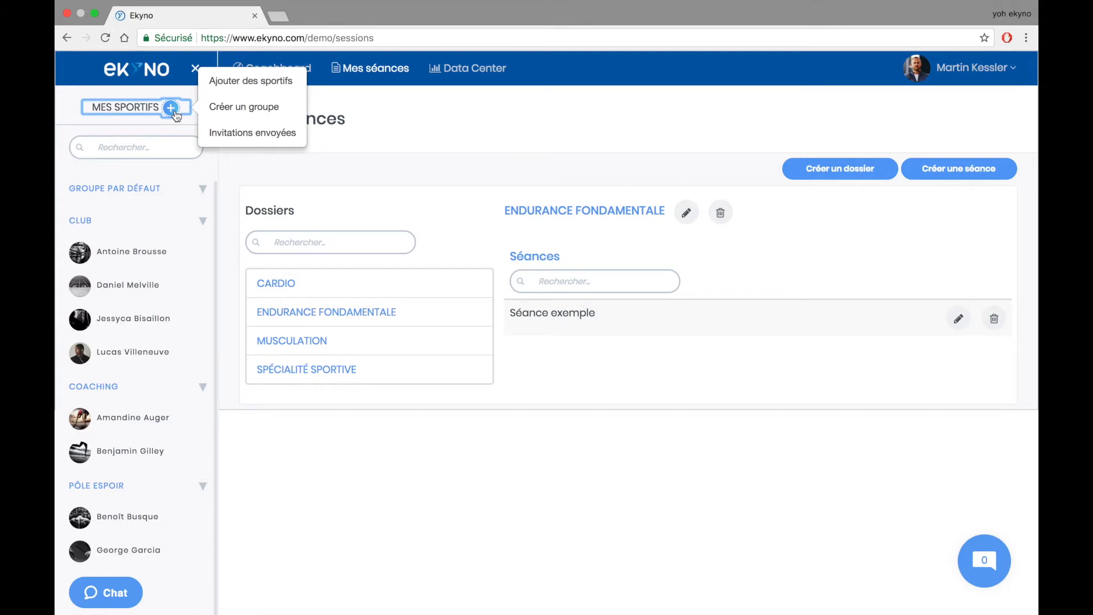
{"action": "left_click", "coordinate": [272, 80]}
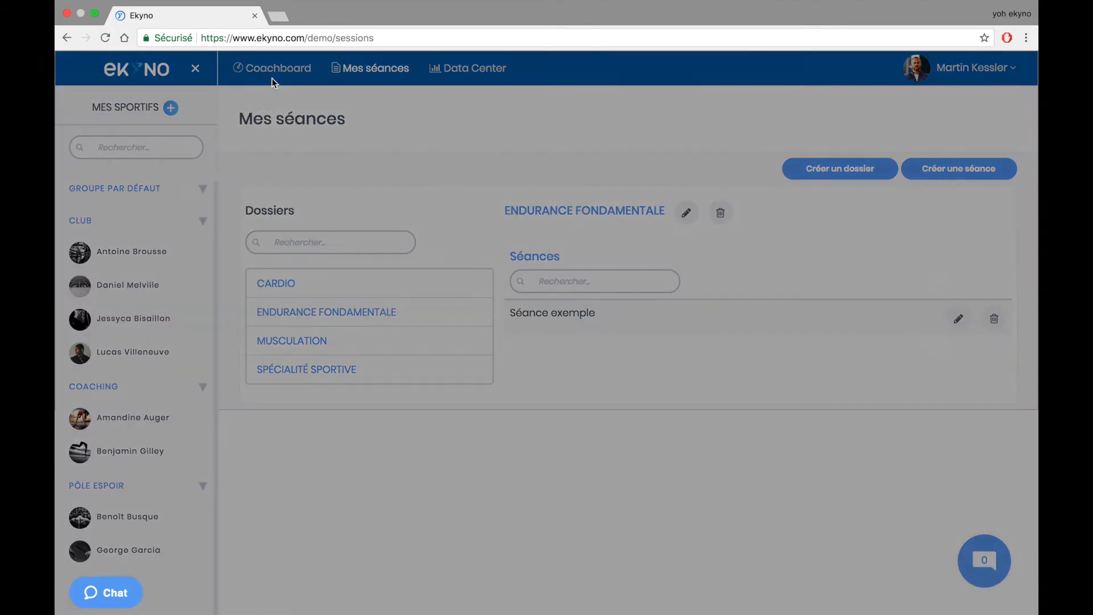
{"action": "left_click", "coordinate": [479, 164]}
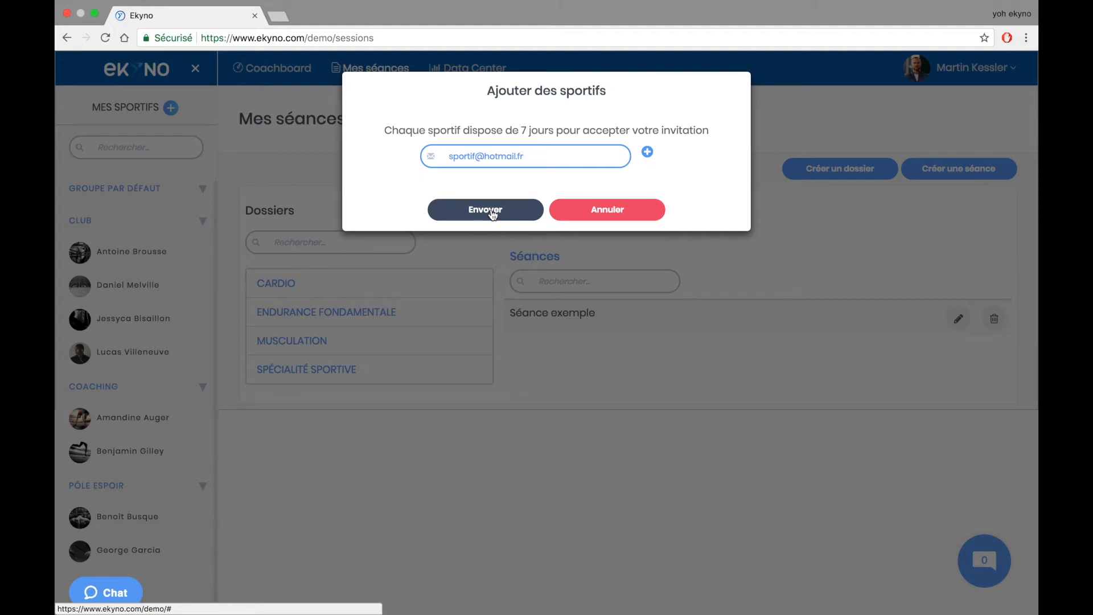
{"action": "left_click", "coordinate": [485, 210]}
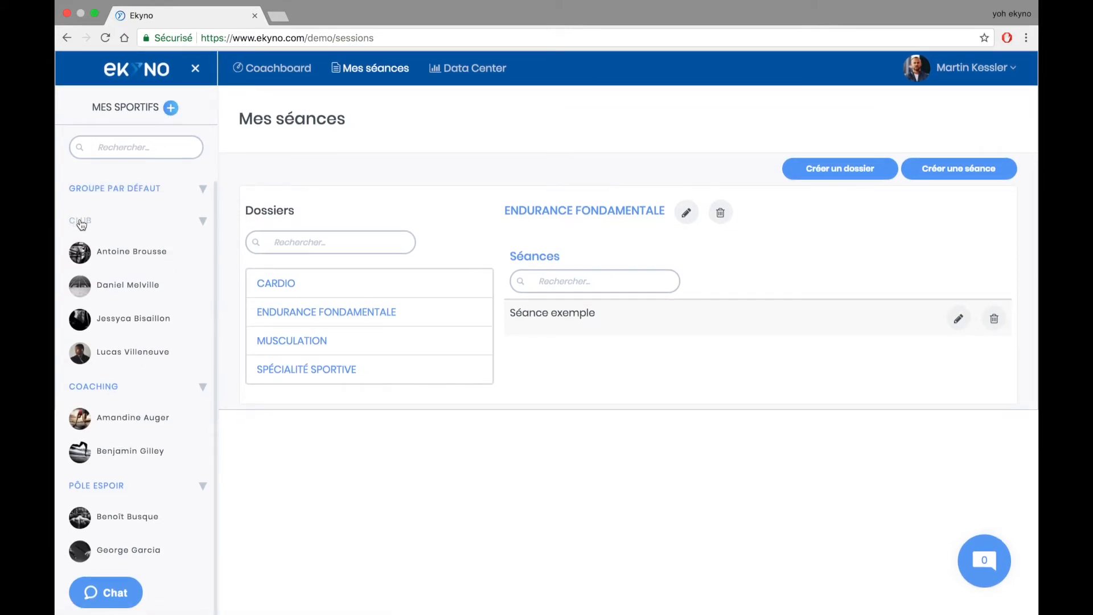
- Start creating a new athlete group from the add-athletes options
{"action": "left_click", "coordinate": [170, 109]}
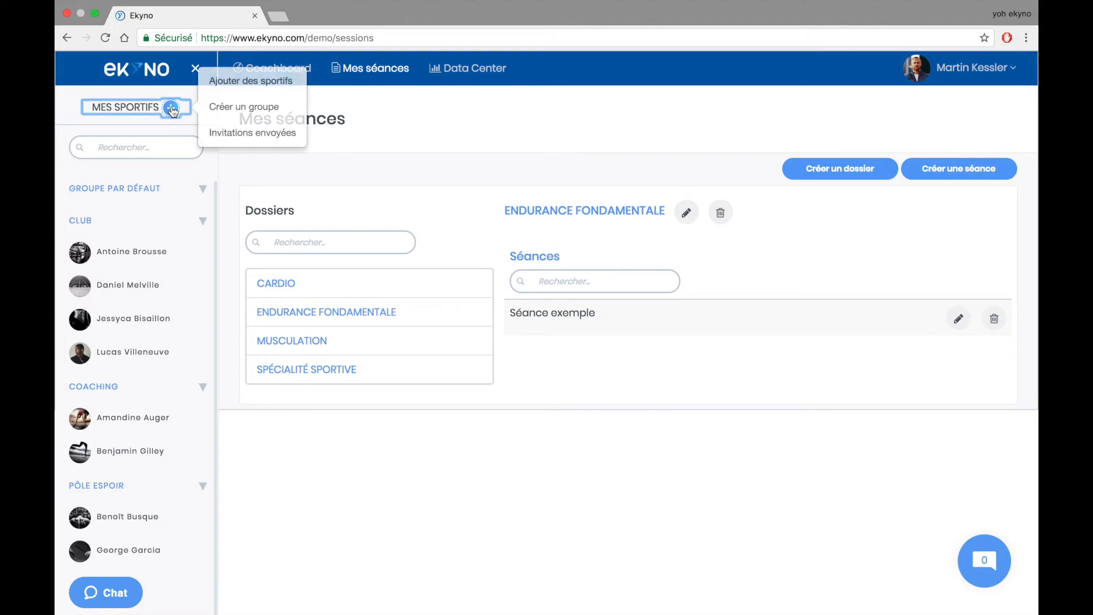
{"action": "left_click", "coordinate": [257, 118]}
{"action": "left_click", "coordinate": [490, 129]}
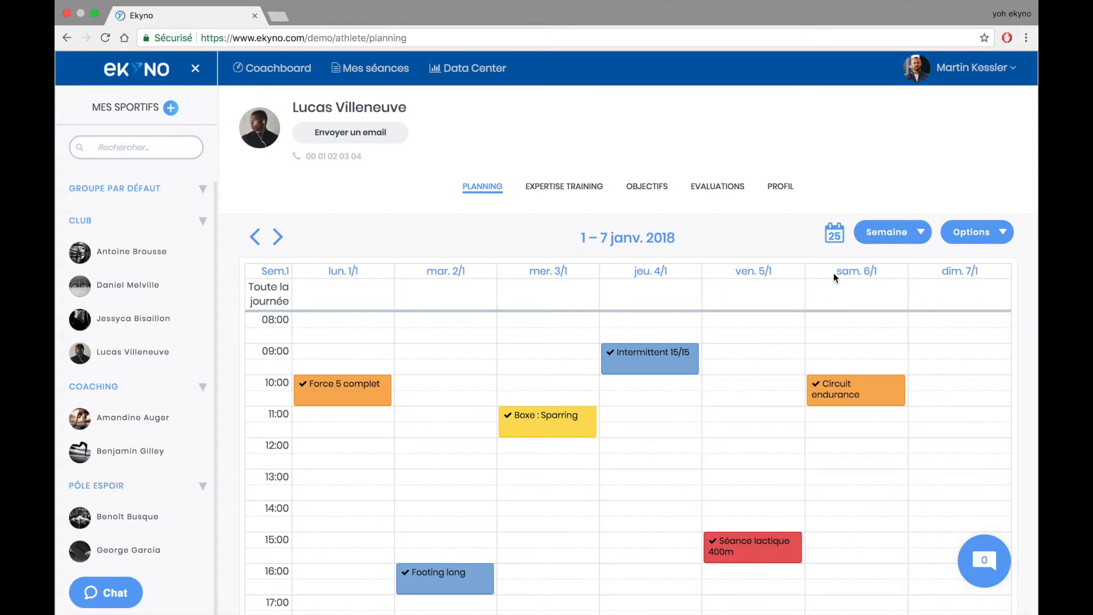
- Advance the athlete's planning three weeks to 22–28 January 2018
{"action": "left_click", "coordinate": [278, 237]}
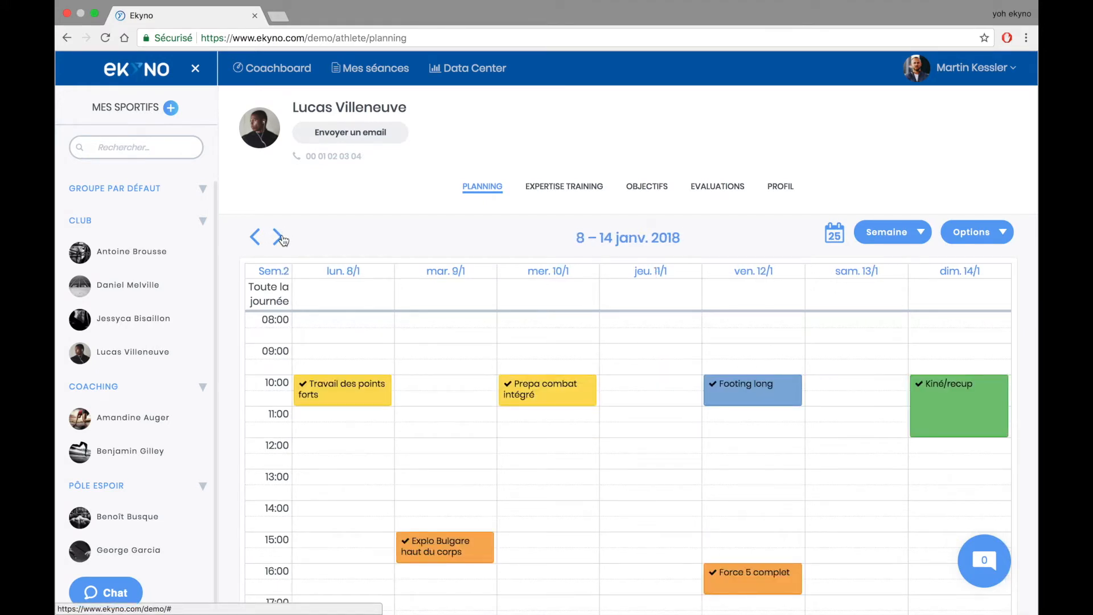
{"action": "left_click", "coordinate": [281, 238]}
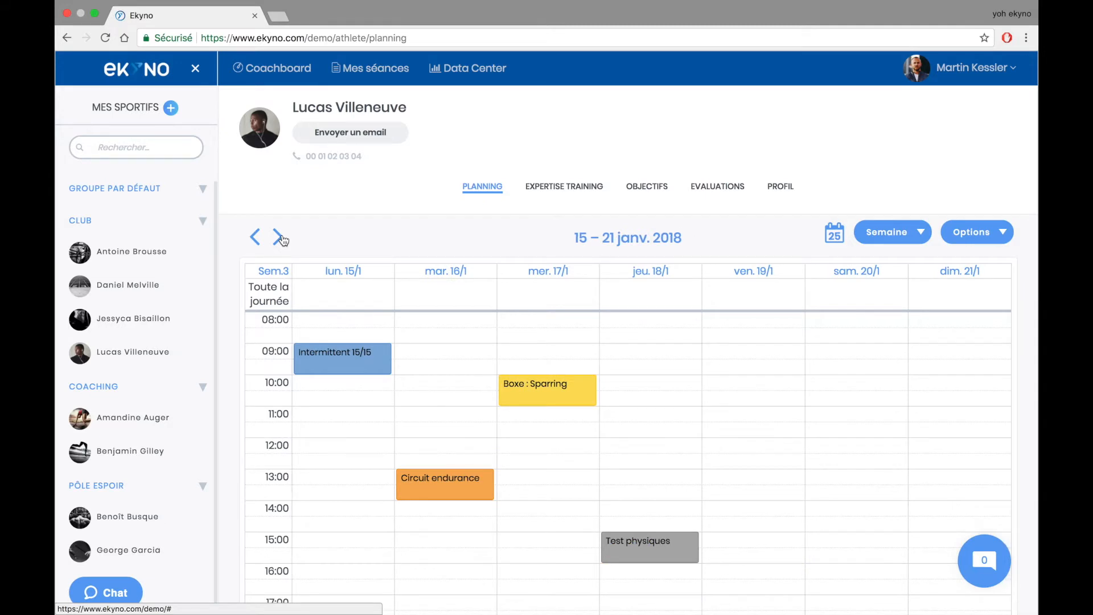
{"action": "left_click", "coordinate": [281, 237]}
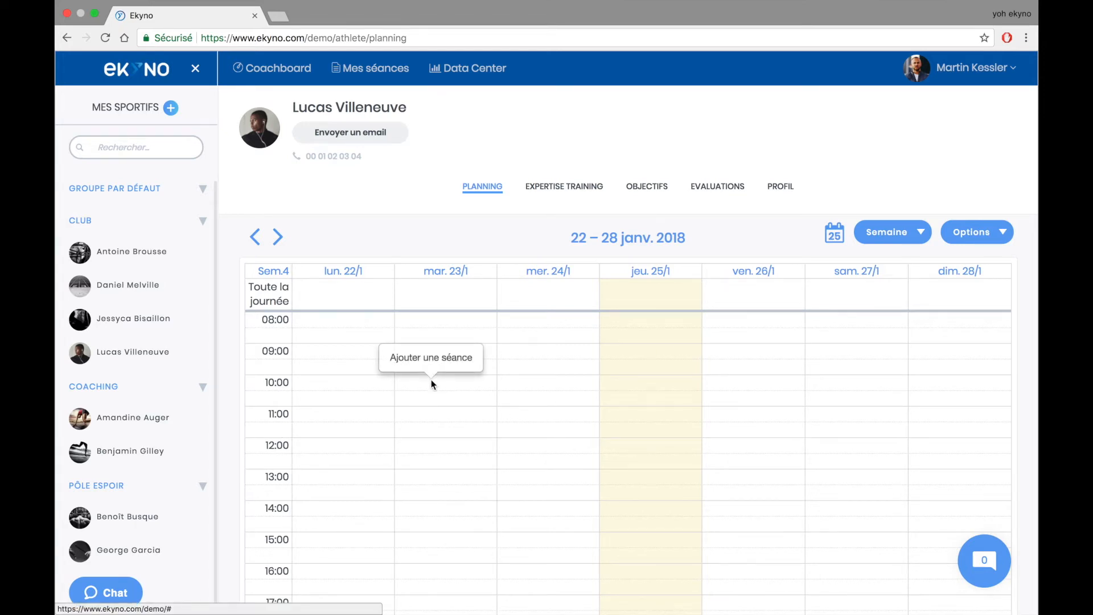
- Schedule a new blank Musculation session on Tuesday 23 January, 10:00–11:00
{"action": "left_click", "coordinate": [445, 357]}
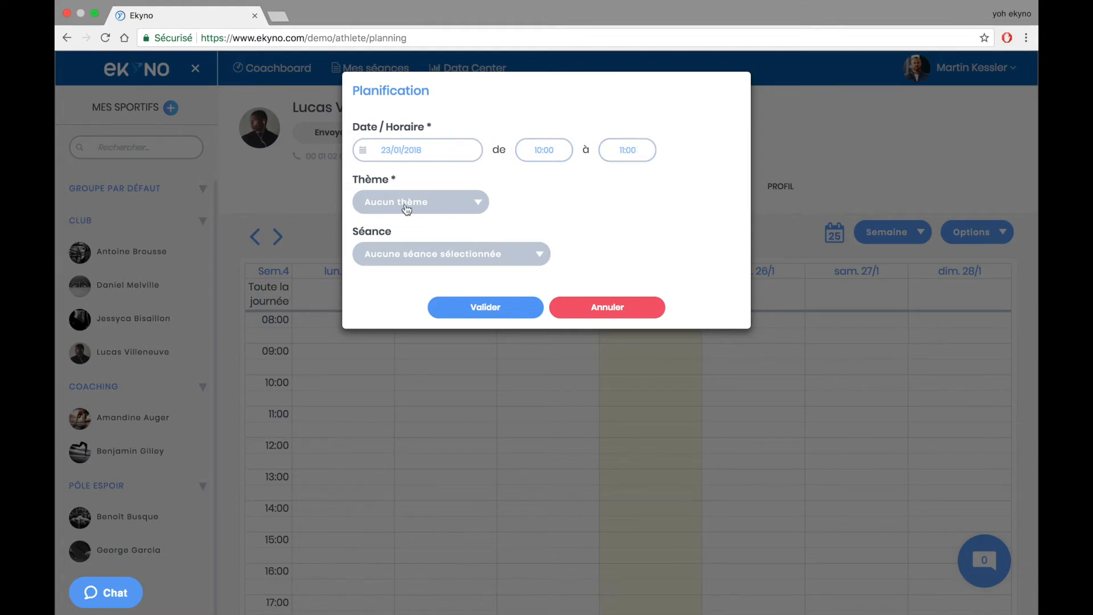
{"action": "left_click", "coordinate": [450, 211]}
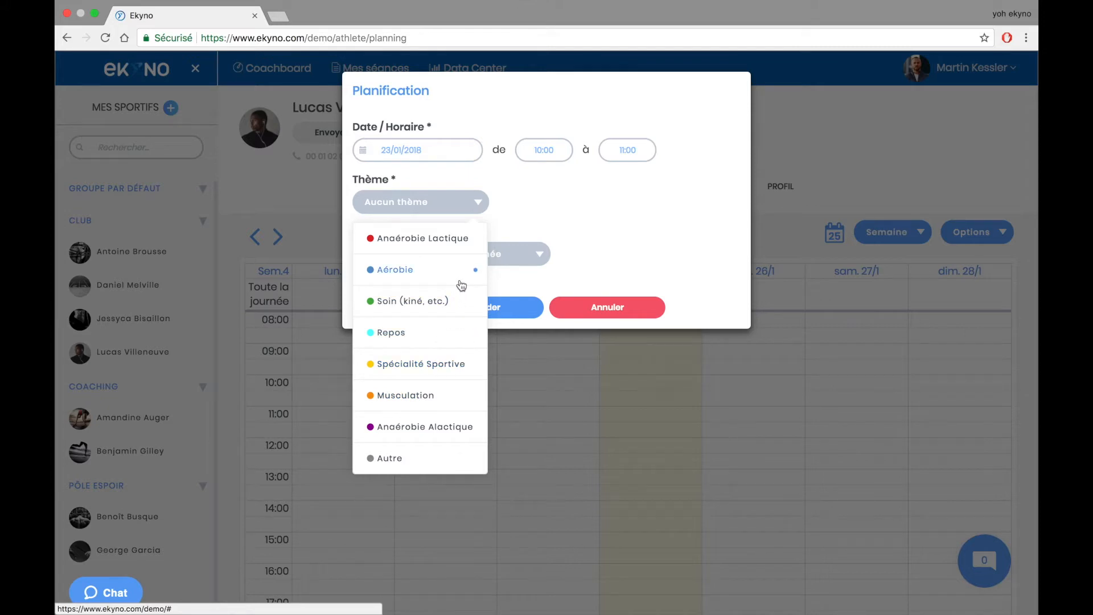
{"action": "left_click", "coordinate": [450, 398]}
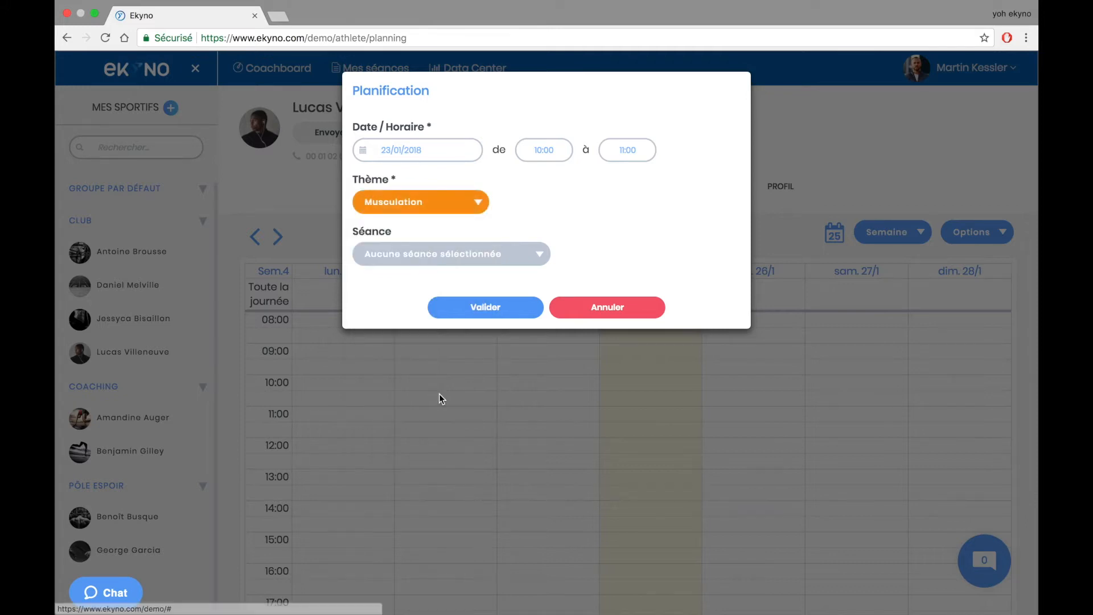
{"action": "left_click", "coordinate": [454, 256]}
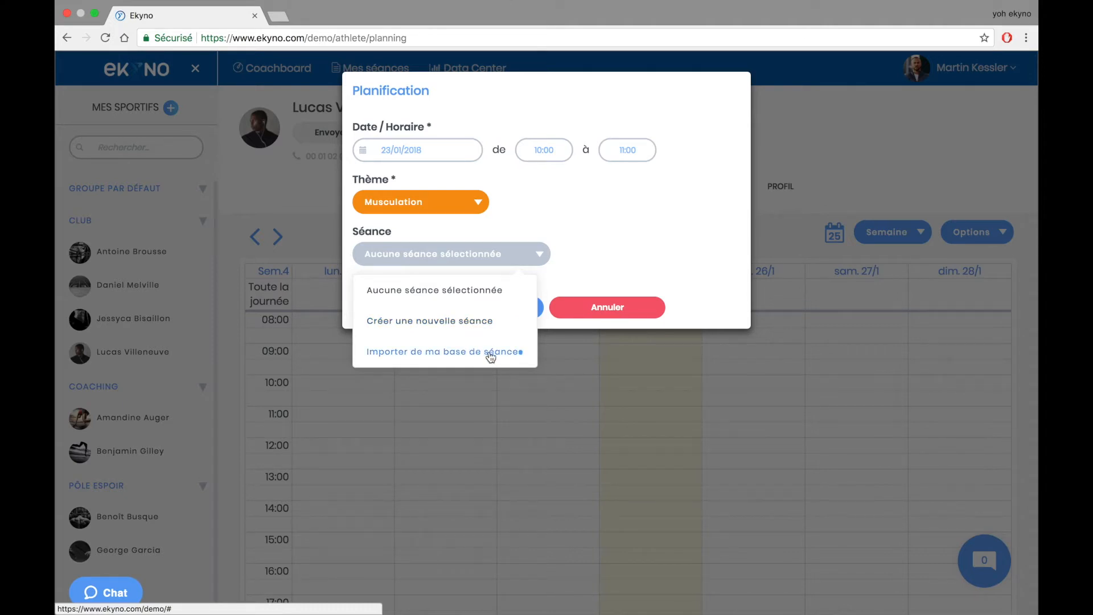
{"action": "left_click", "coordinate": [419, 323]}
{"action": "left_click", "coordinate": [450, 310]}
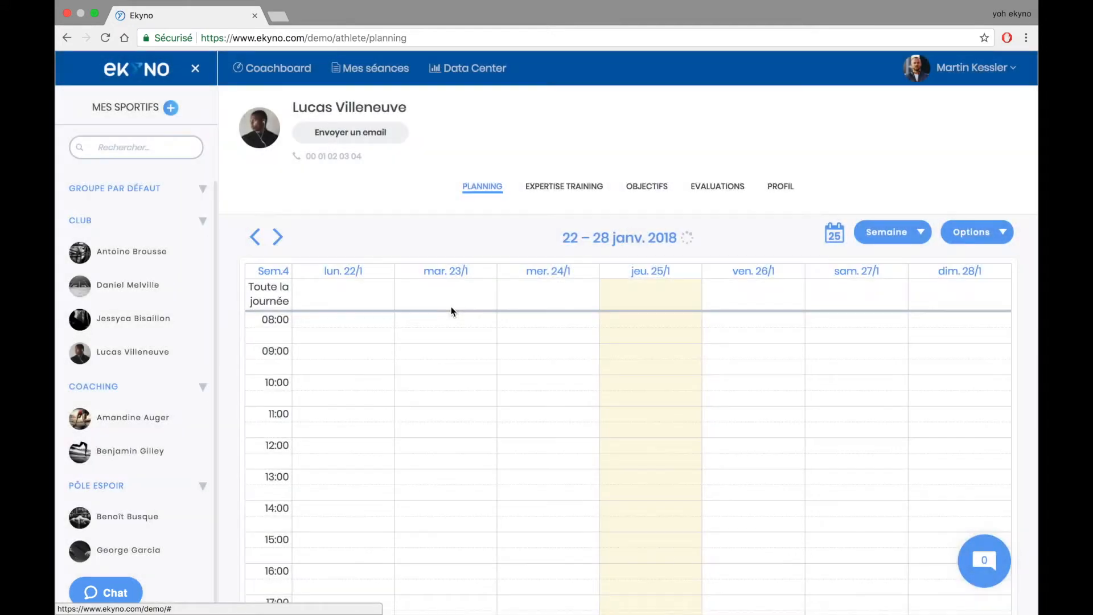
- File Tuesday's Musculation session in the library's MUSCULATION folder and return to the week
{"action": "scroll", "coordinate": [540, 314], "scroll_direction": "down", "scroll_amount": 1}
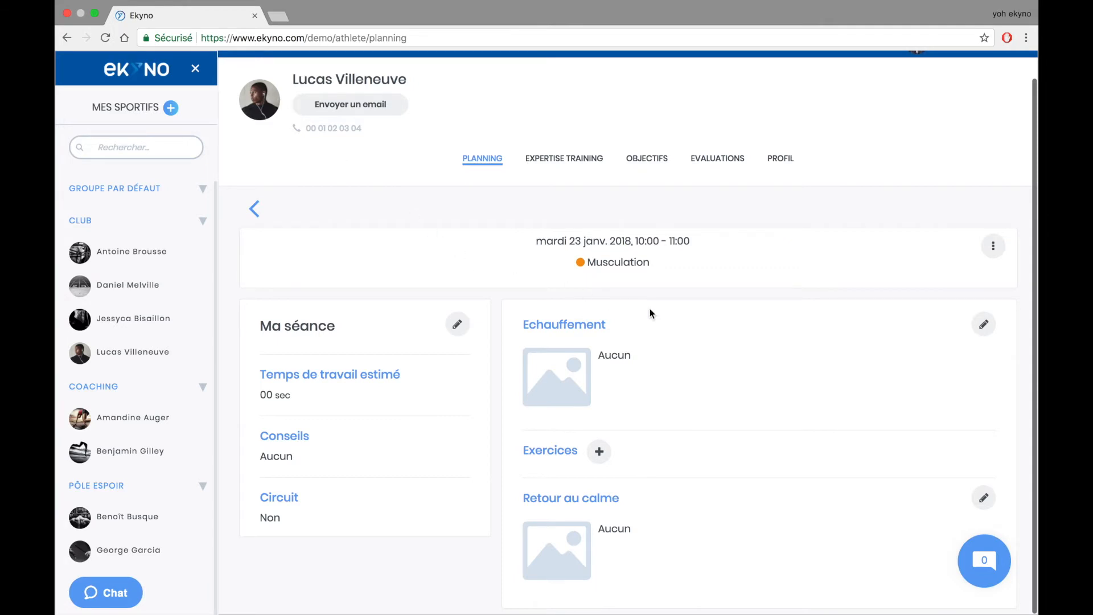
{"action": "left_click", "coordinate": [994, 247]}
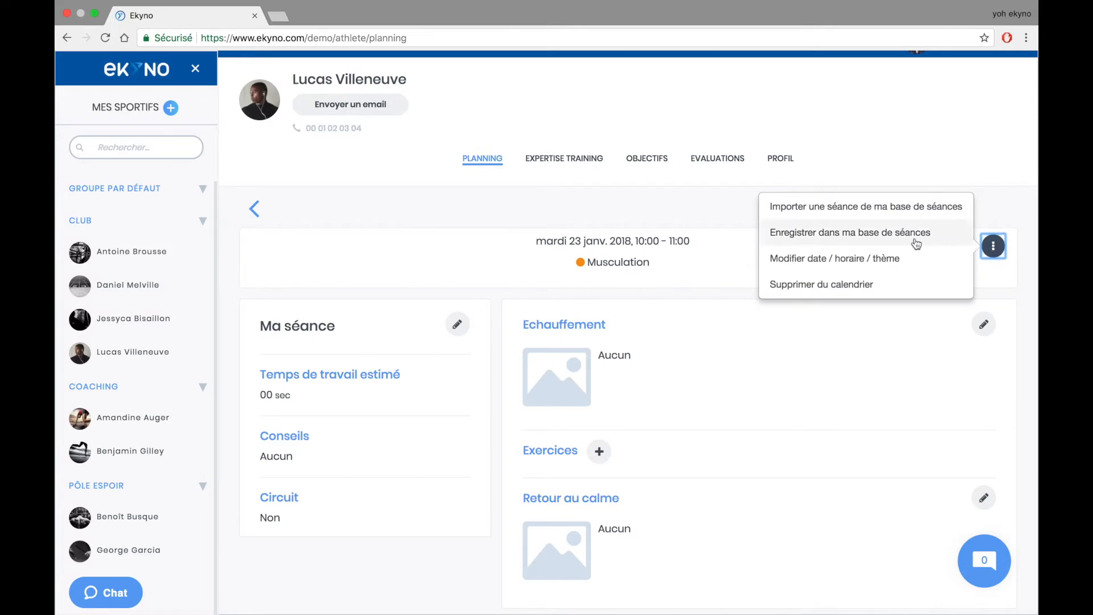
{"action": "left_click", "coordinate": [874, 233]}
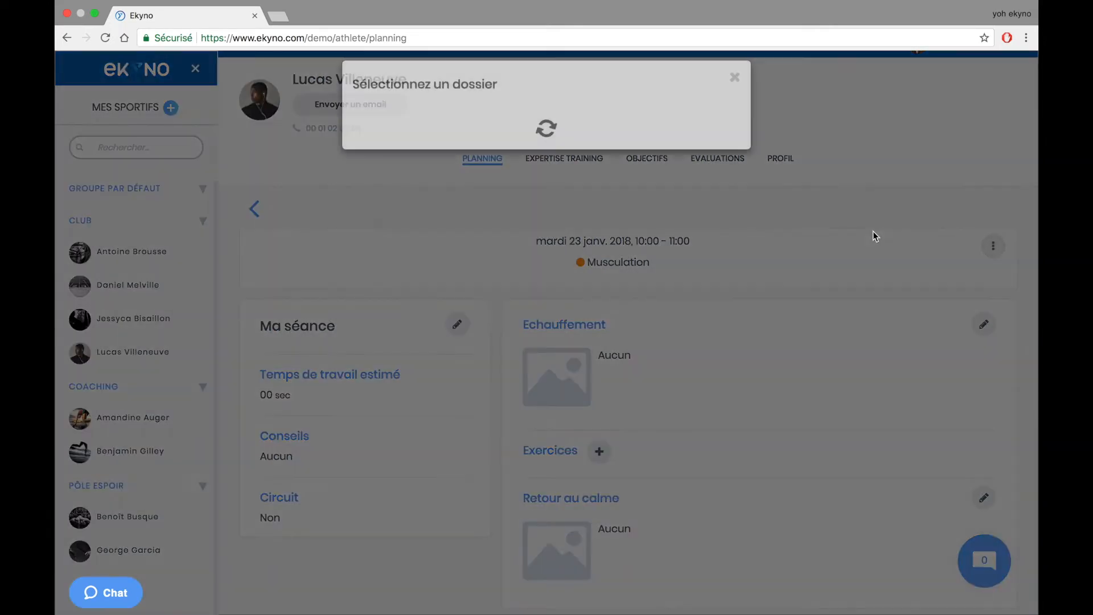
{"action": "left_click", "coordinate": [546, 206]}
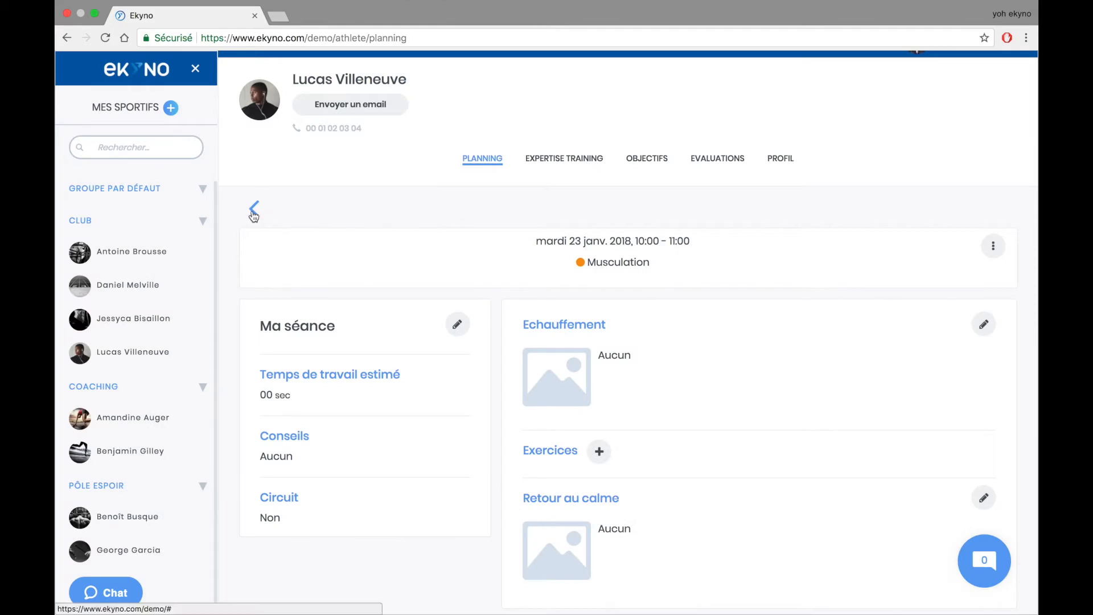
{"action": "left_click", "coordinate": [256, 212]}
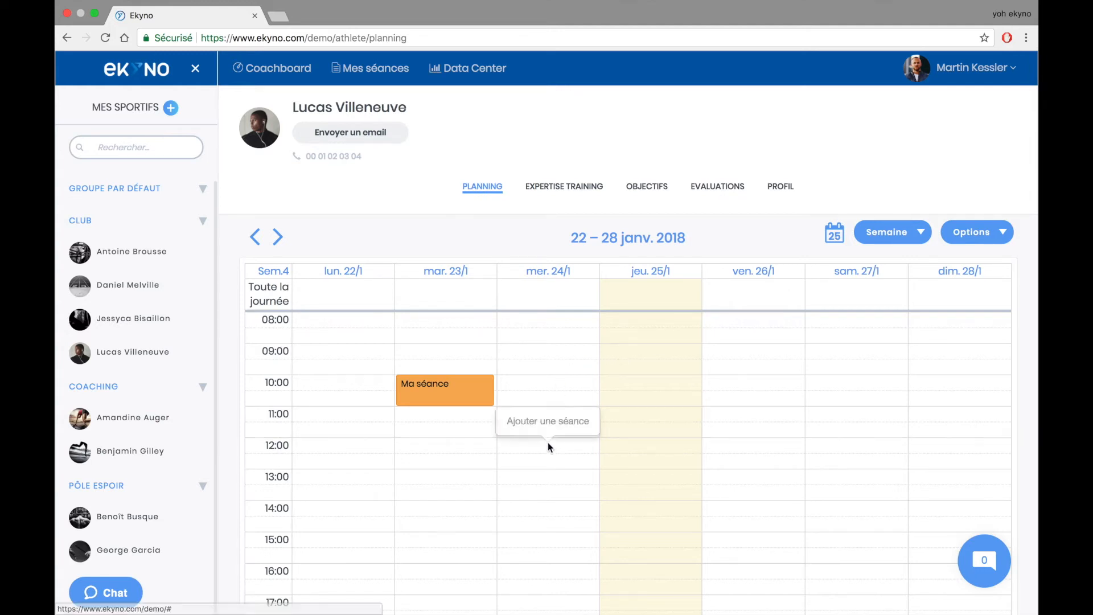
- Schedule the Aérobie 'Footing long' session from the CARDIO library on Wednesday 24 January, 12:00–13:00
{"action": "left_click", "coordinate": [545, 423]}
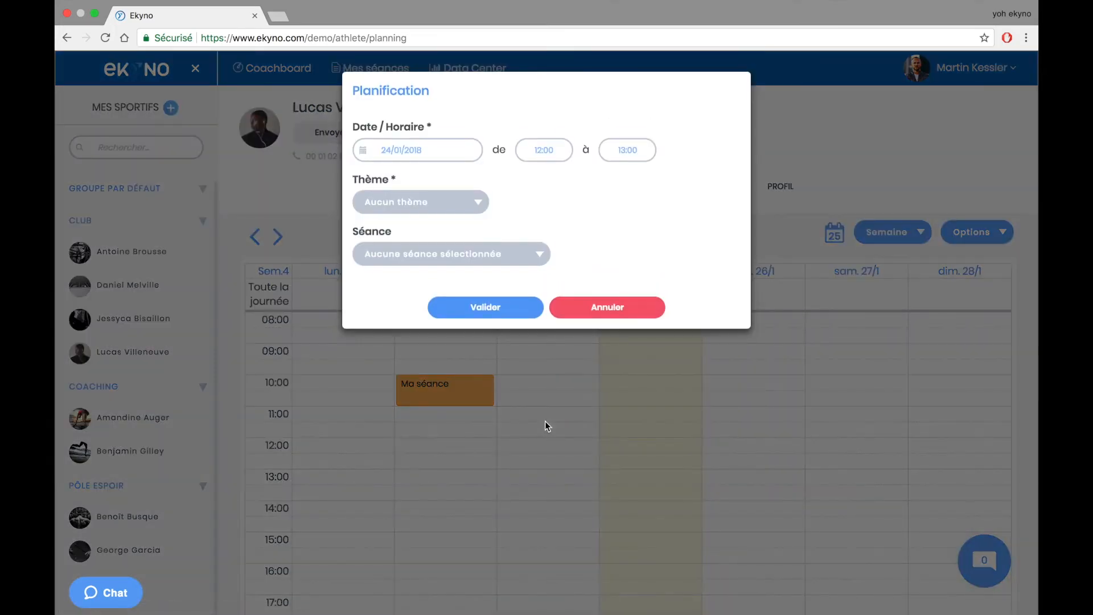
{"action": "left_click", "coordinate": [433, 205]}
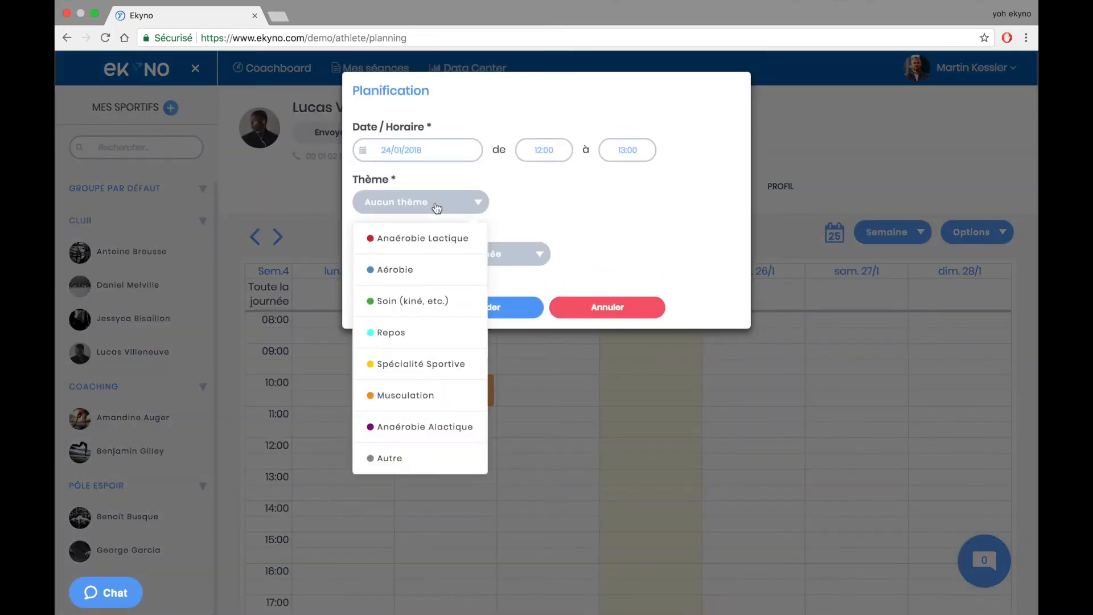
{"action": "left_click", "coordinate": [432, 271]}
{"action": "left_click", "coordinate": [438, 253]}
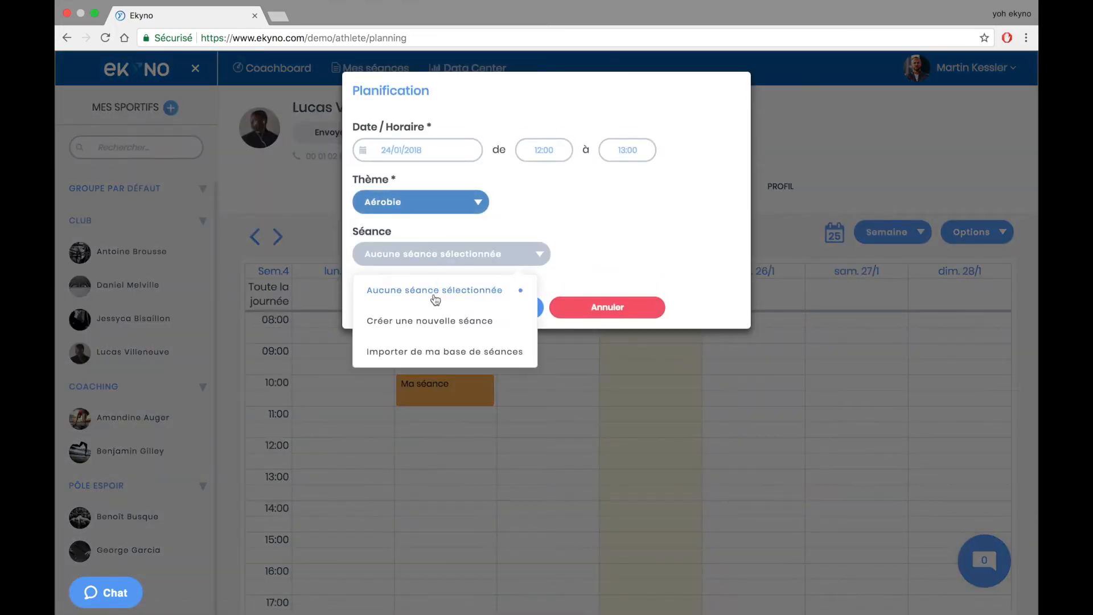
{"action": "left_click", "coordinate": [451, 353]}
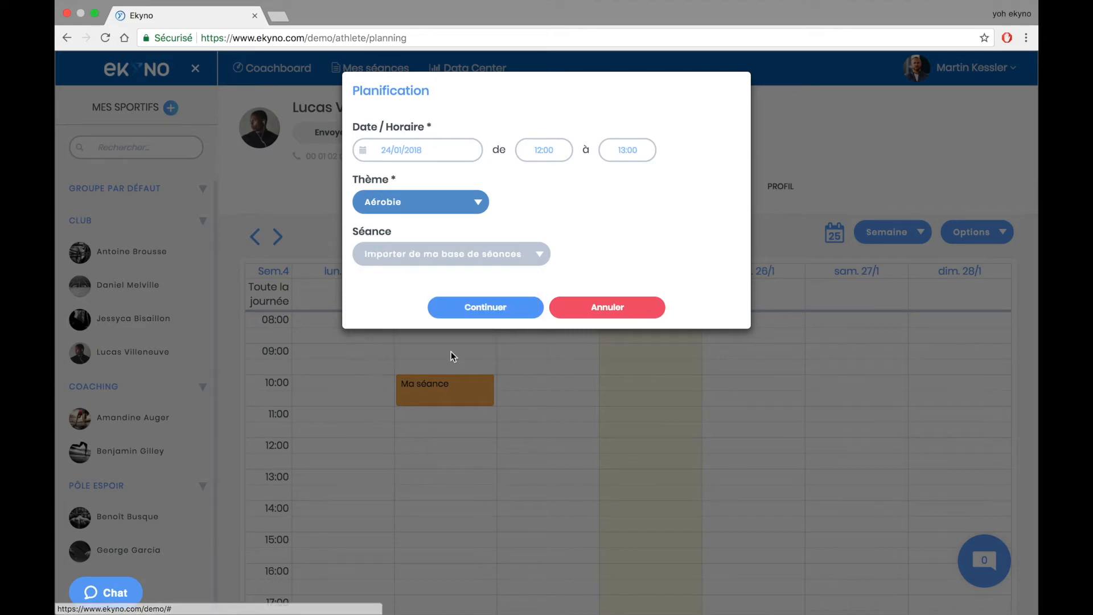
{"action": "left_click", "coordinate": [470, 307]}
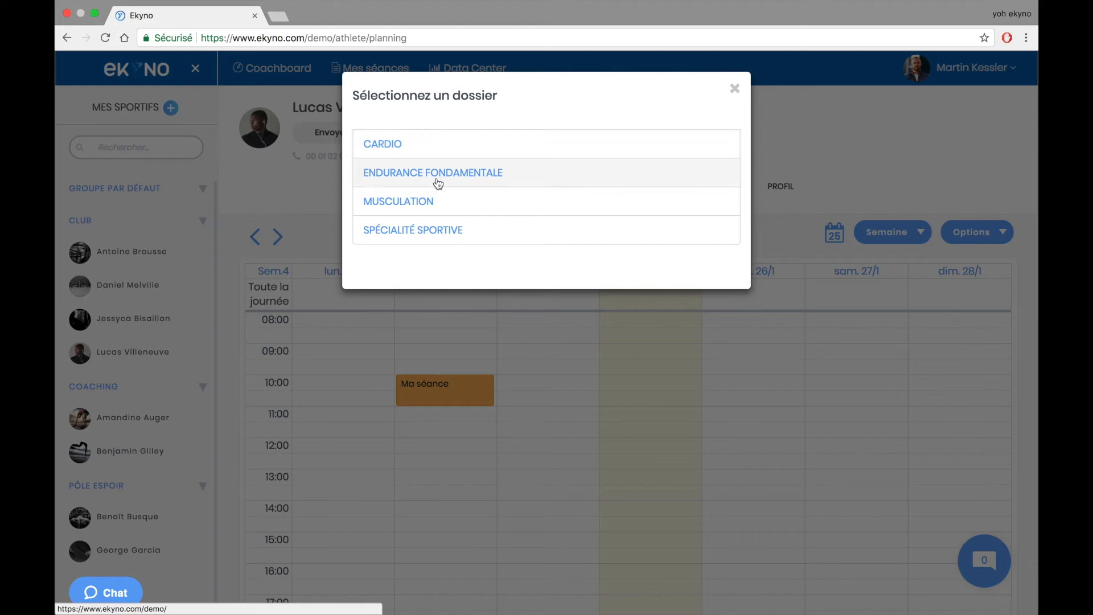
{"action": "left_click", "coordinate": [436, 144]}
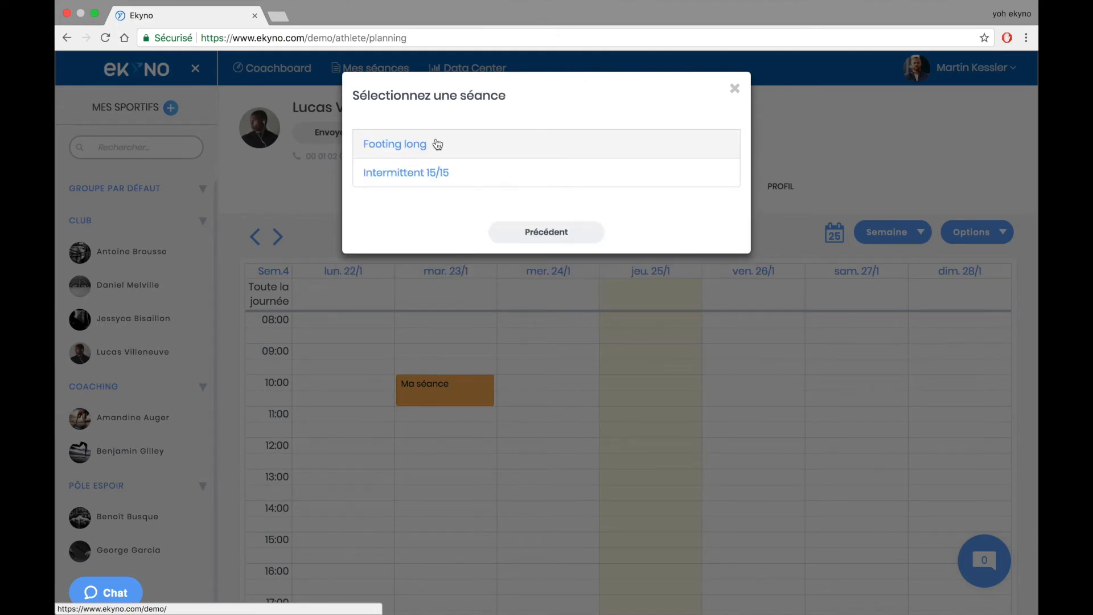
{"action": "left_click", "coordinate": [467, 150]}
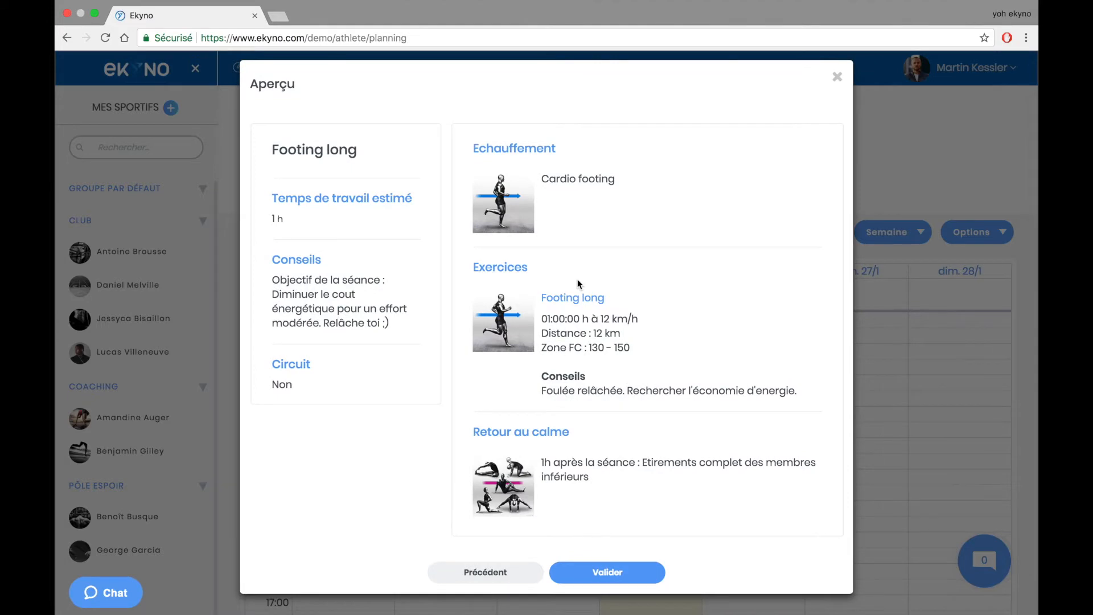
{"action": "left_click", "coordinate": [605, 572]}
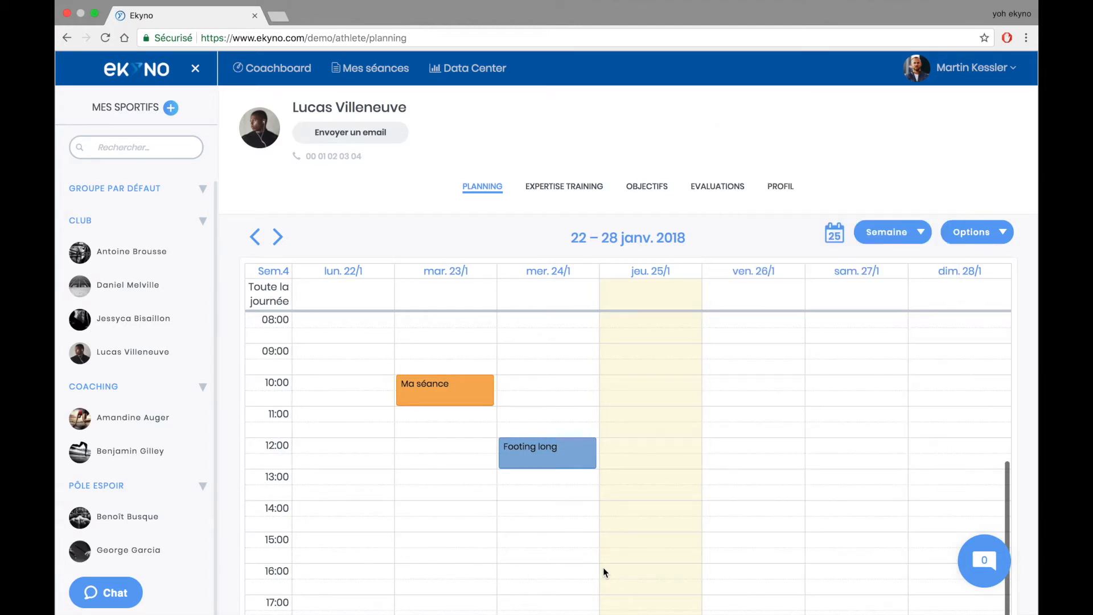
{"action": "scroll", "coordinate": [493, 228], "scroll_direction": "down", "scroll_amount": 1}
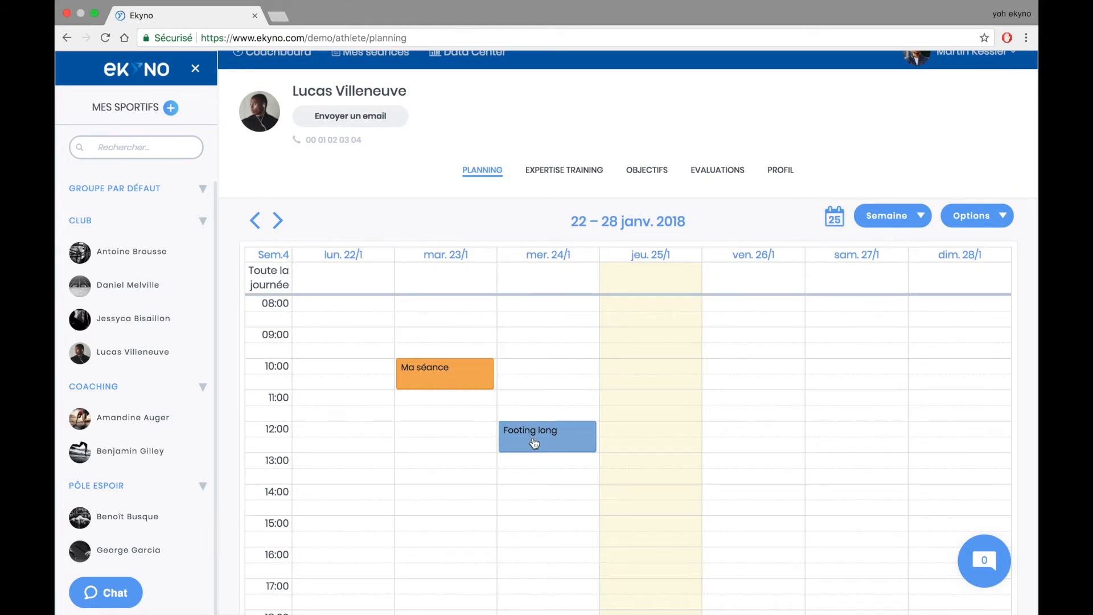
{"action": "left_click", "coordinate": [563, 441]}
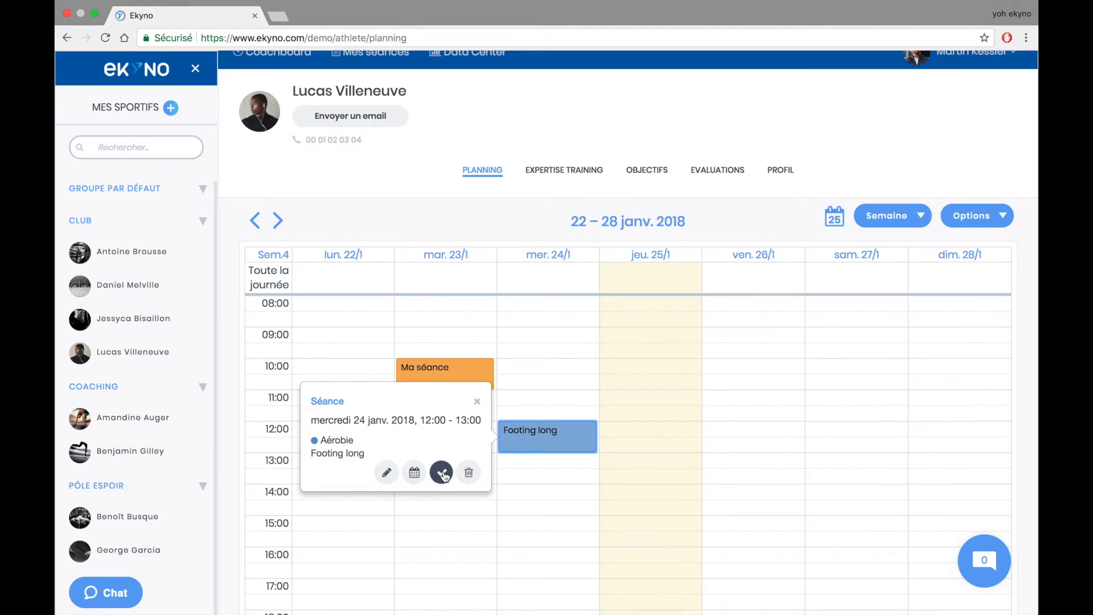
- Close the session details and go back two weeks to 8–14 January 2018
{"action": "left_click", "coordinate": [477, 402]}
{"action": "left_click", "coordinate": [255, 220]}
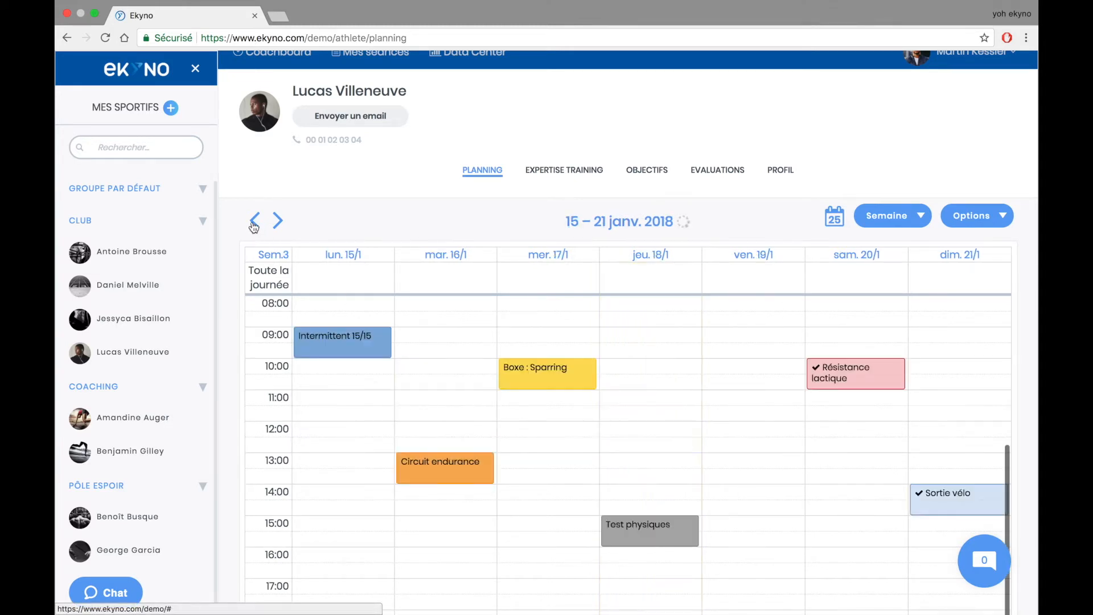
{"action": "left_click", "coordinate": [254, 221]}
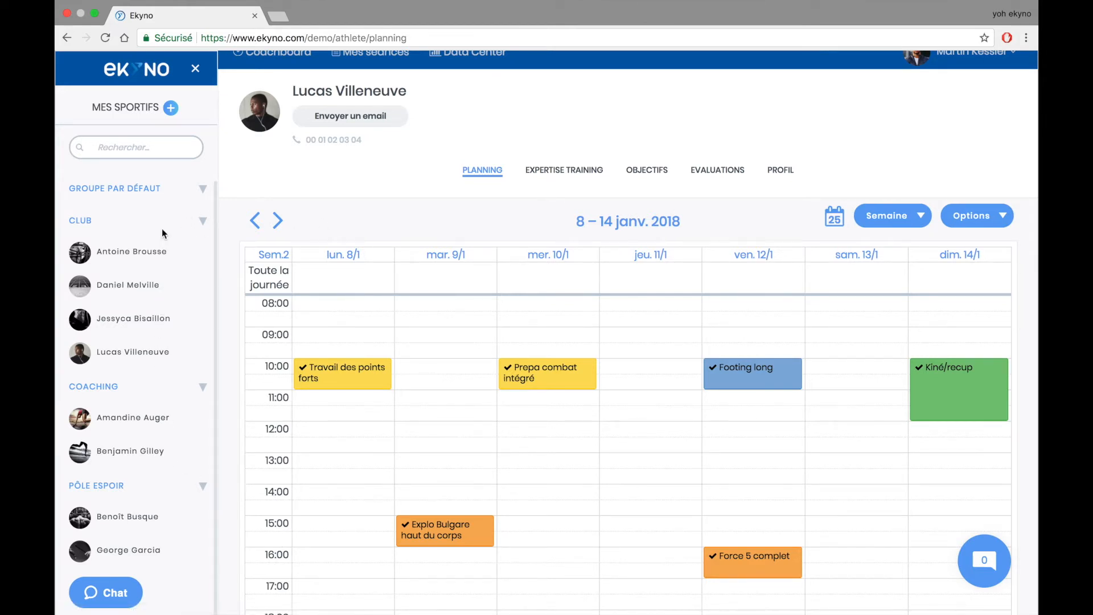
- Start copying this week's programme to the COACHING group, then cancel it
{"action": "left_click", "coordinate": [970, 216]}
{"action": "left_click", "coordinate": [934, 279]}
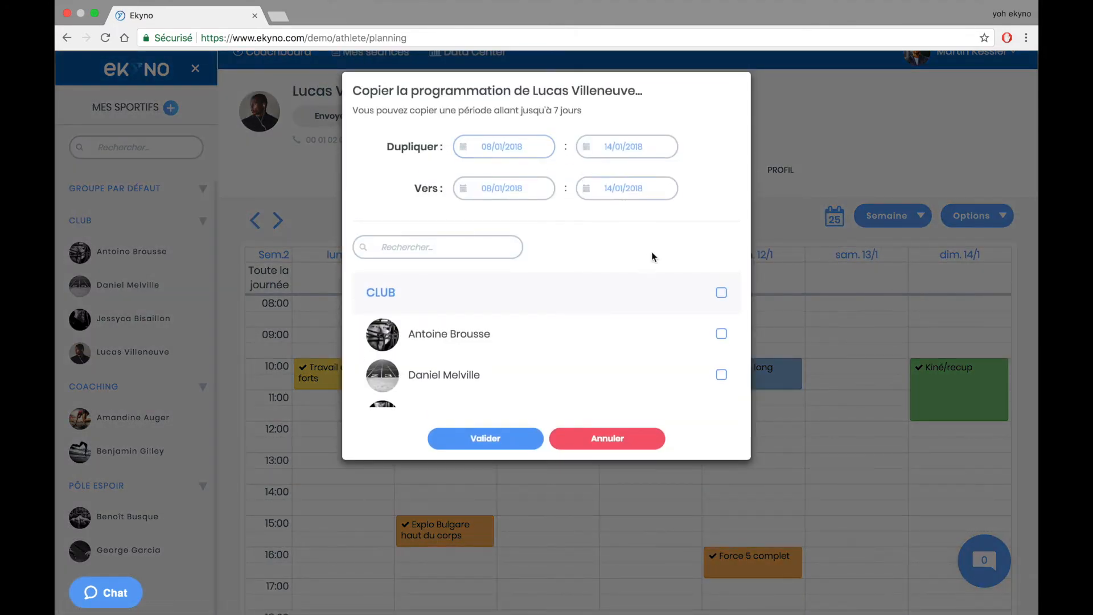
{"action": "scroll", "coordinate": [671, 297], "scroll_direction": "down", "scroll_amount": 3}
{"action": "scroll", "coordinate": [670, 297], "scroll_direction": "down", "scroll_amount": 1}
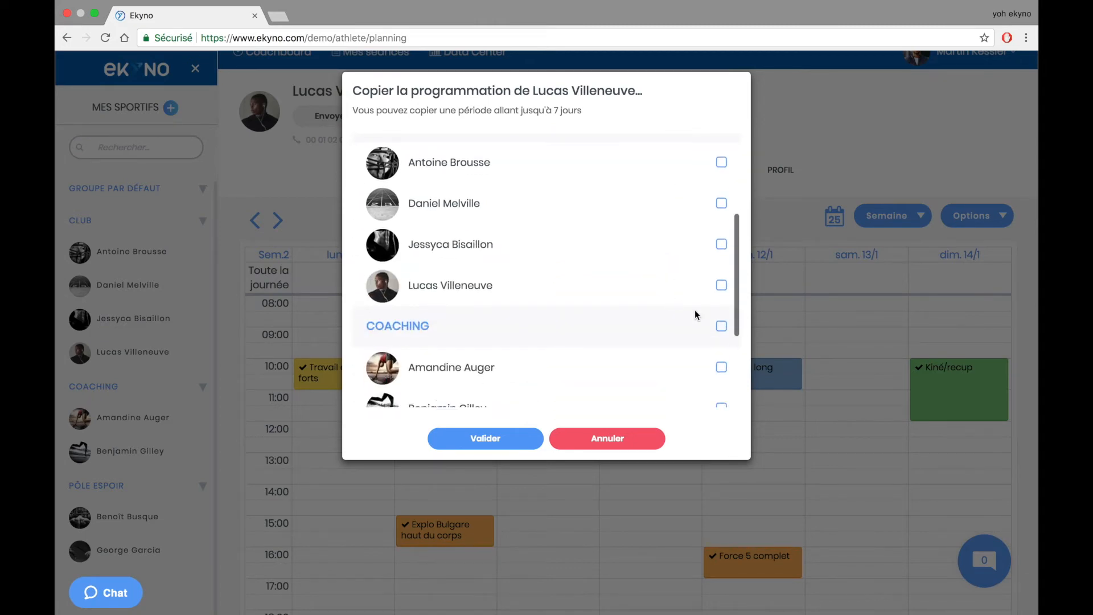
{"action": "left_click", "coordinate": [721, 326]}
{"action": "scroll", "coordinate": [723, 328], "scroll_direction": "down", "scroll_amount": 2}
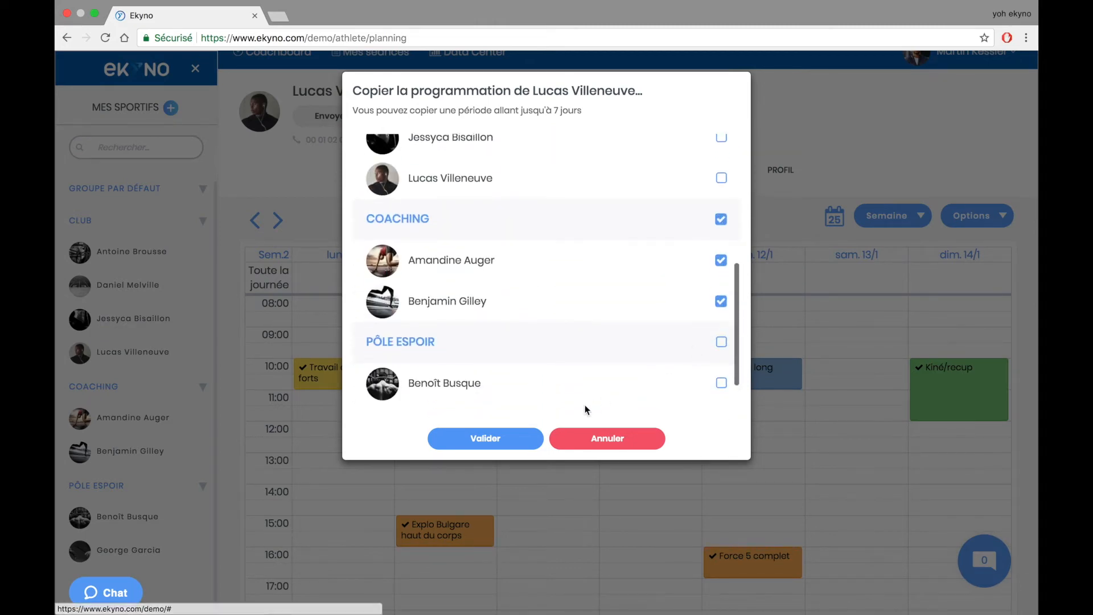
{"action": "left_click", "coordinate": [568, 437]}
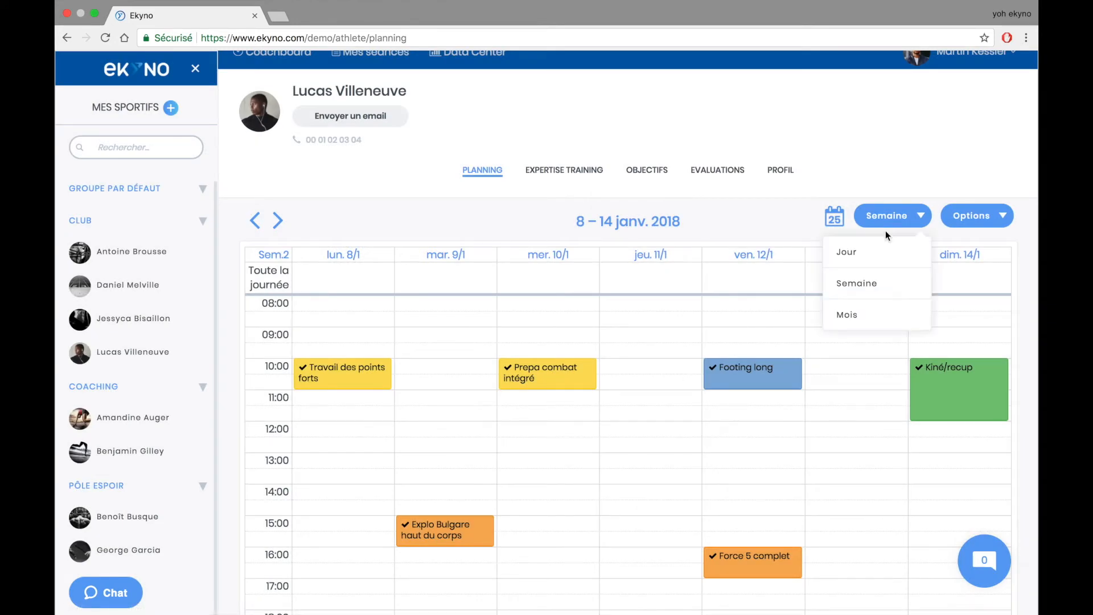
- Switch to the January 2018 month view and inspect the Course à pied and Toute activité events
{"action": "left_click", "coordinate": [852, 313]}
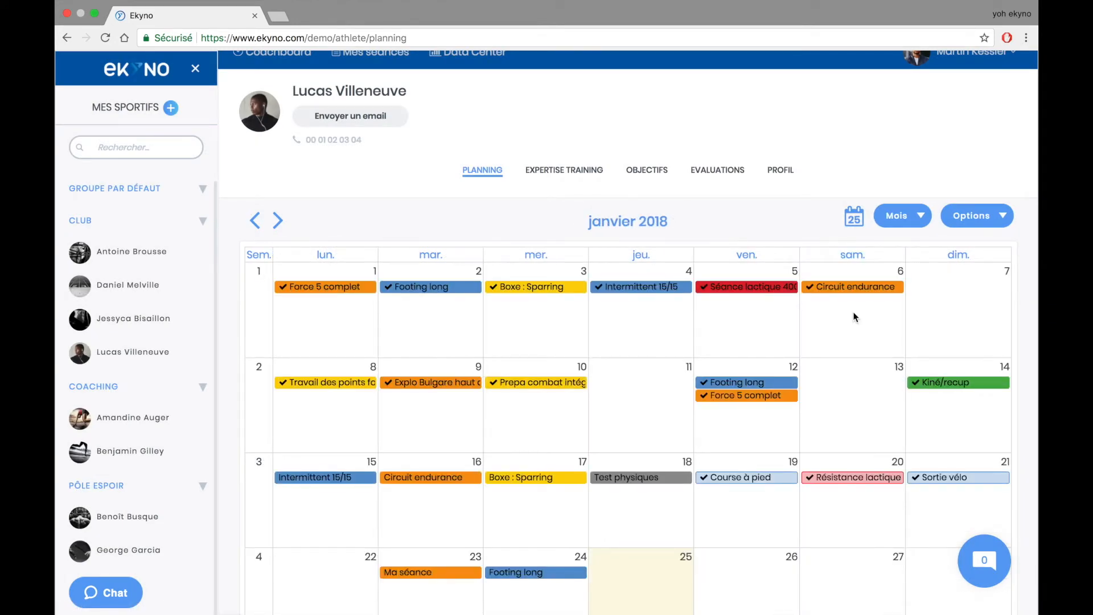
{"action": "scroll", "coordinate": [853, 317], "scroll_direction": "down", "scroll_amount": 2}
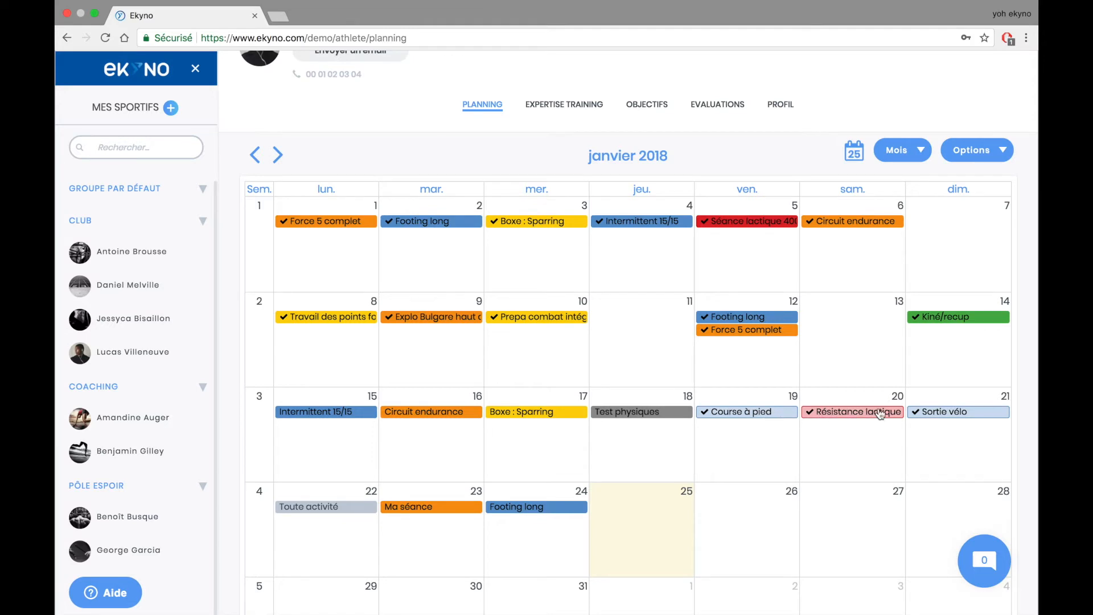
{"action": "left_click", "coordinate": [779, 419]}
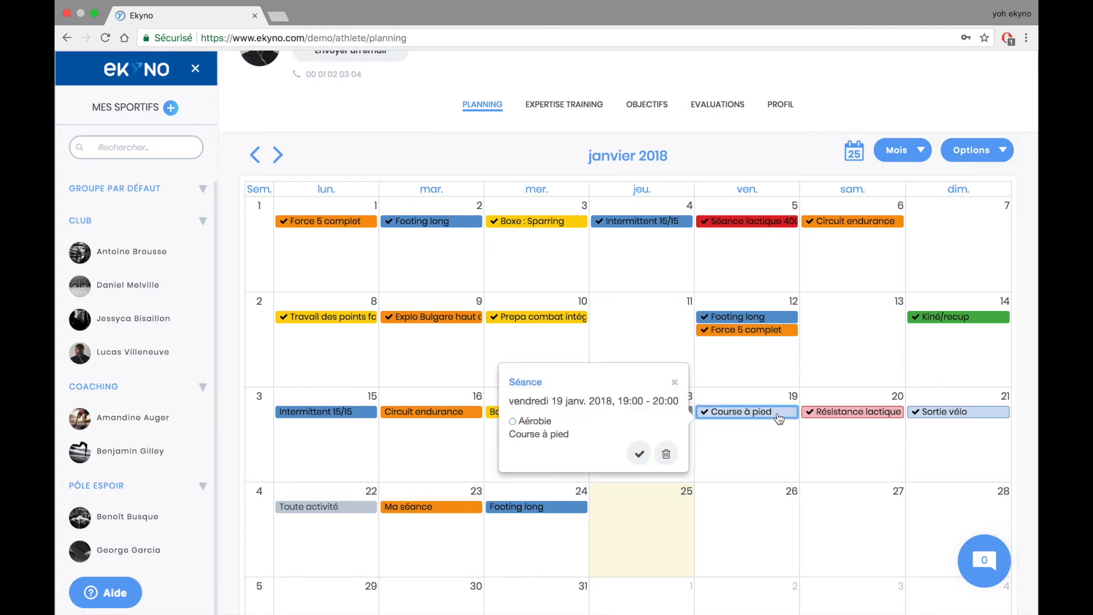
{"action": "left_click", "coordinate": [674, 381]}
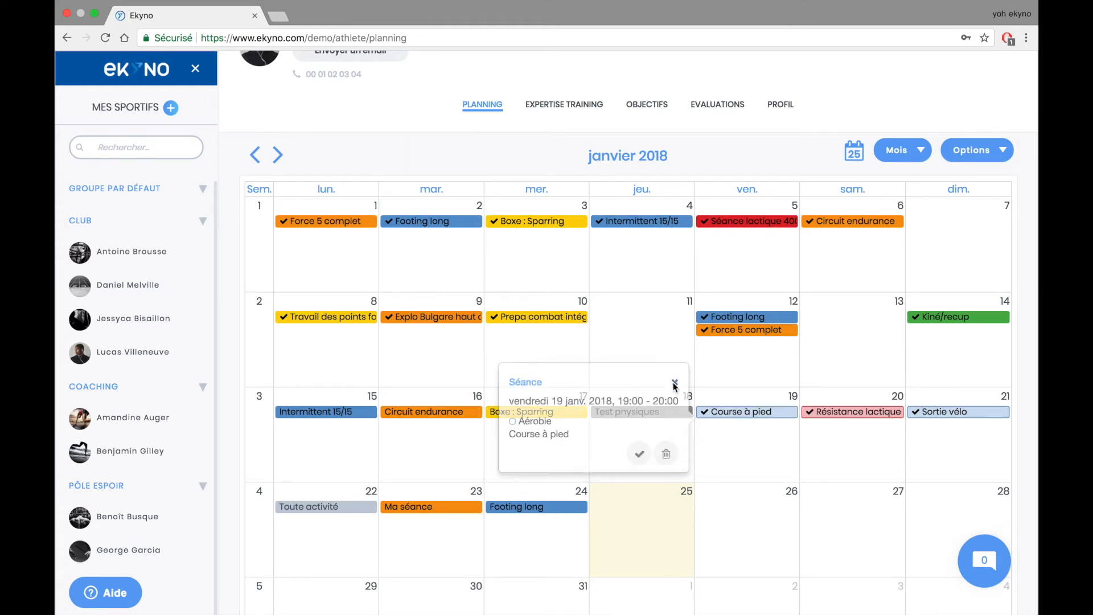
{"action": "left_click", "coordinate": [343, 513]}
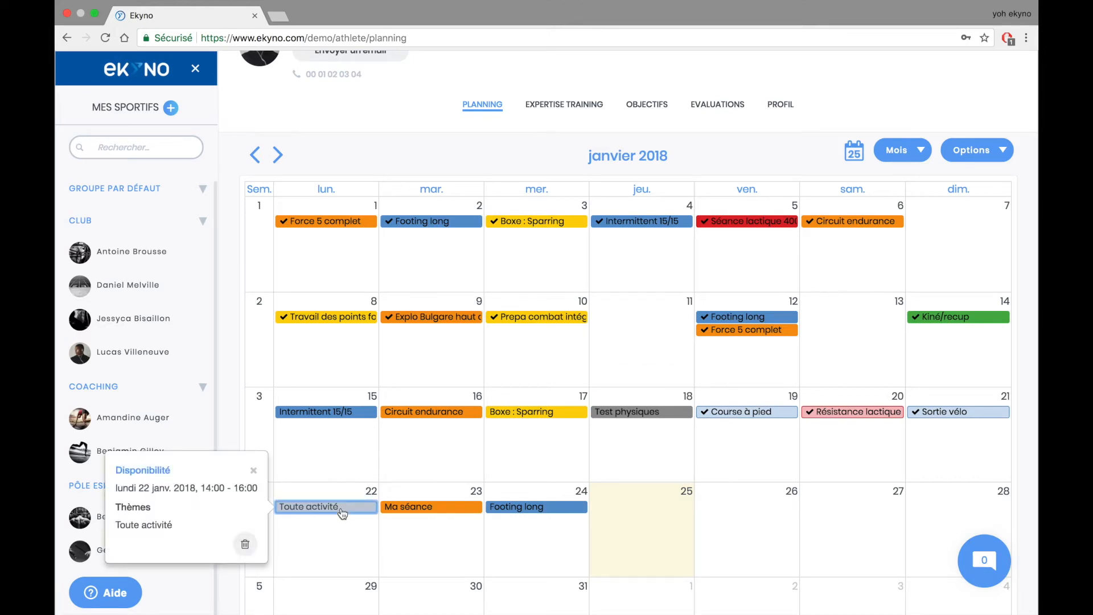
{"action": "left_click", "coordinate": [254, 470]}
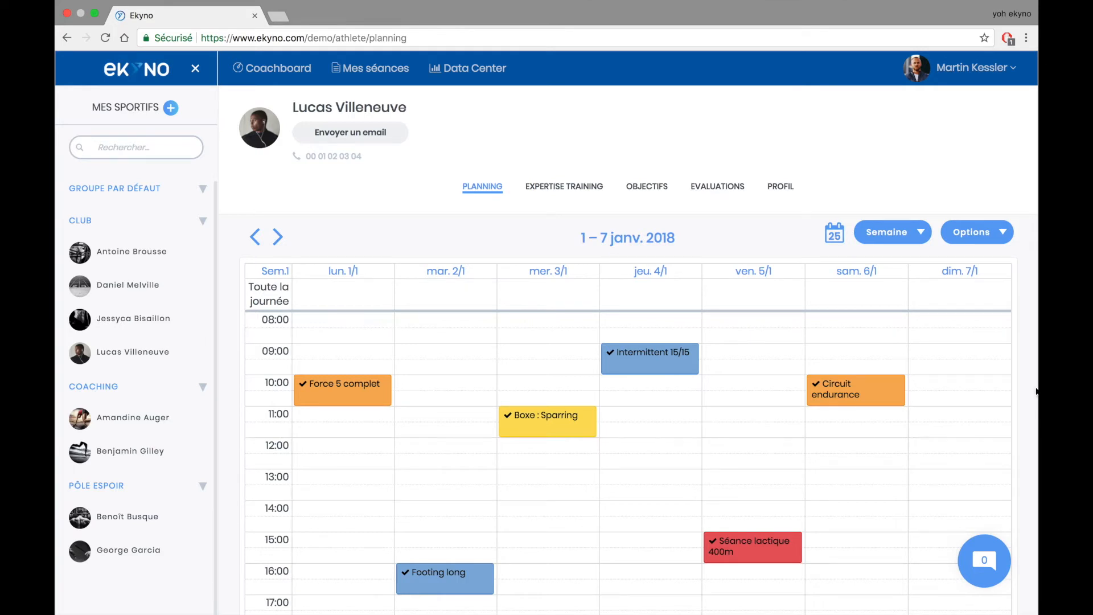
- Create the 'douleur/courbatures' training feedback asking 'As tu ressenti une douleur pendant la séance ?'
{"action": "left_click", "coordinate": [950, 71]}
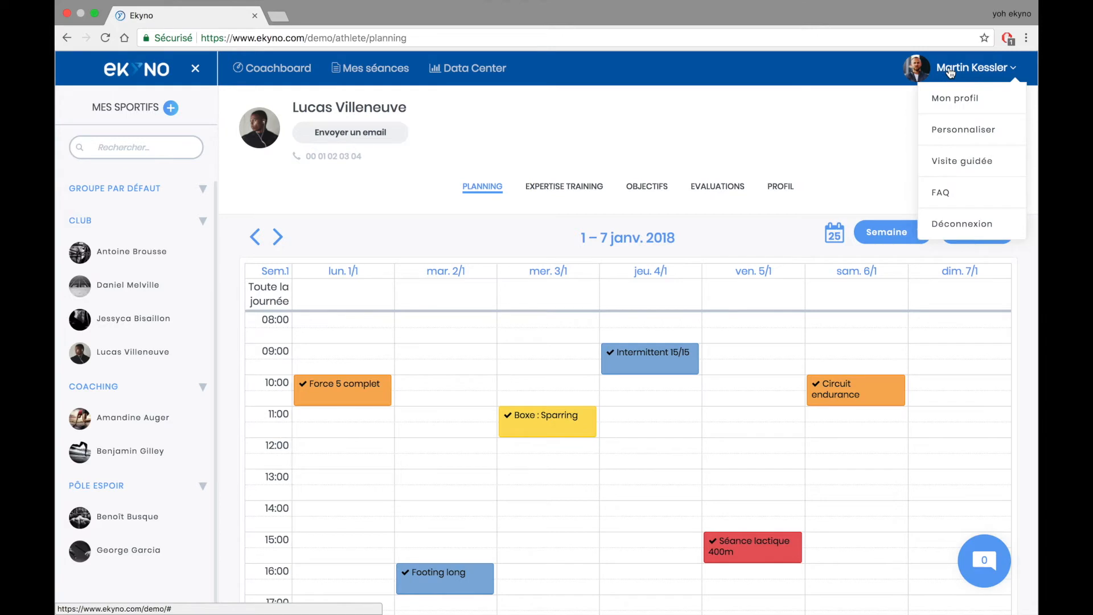
{"action": "left_click", "coordinate": [971, 129]}
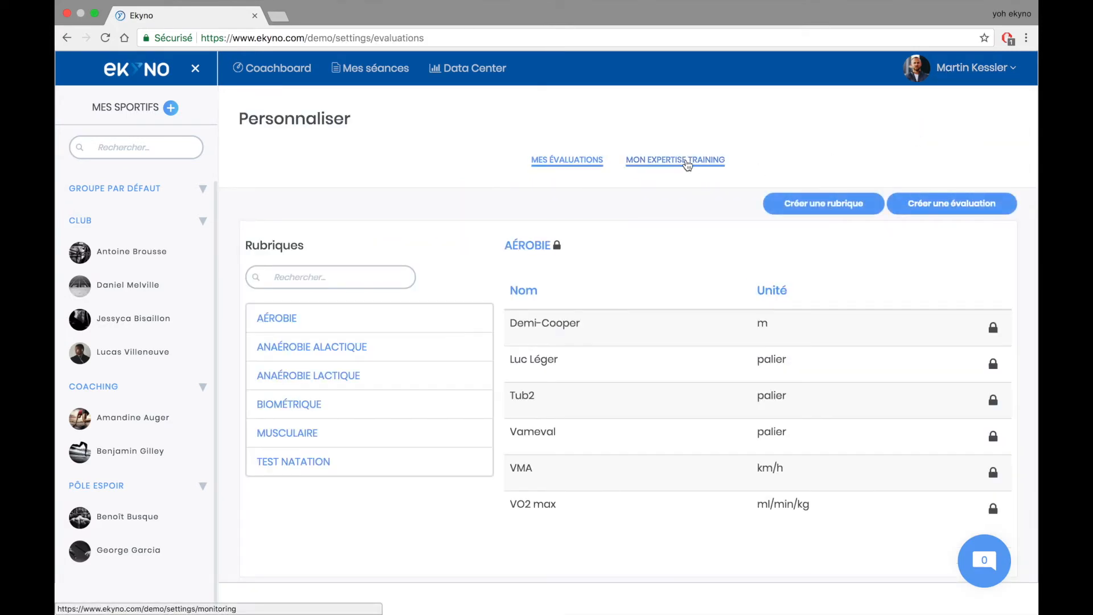
{"action": "left_click", "coordinate": [687, 165]}
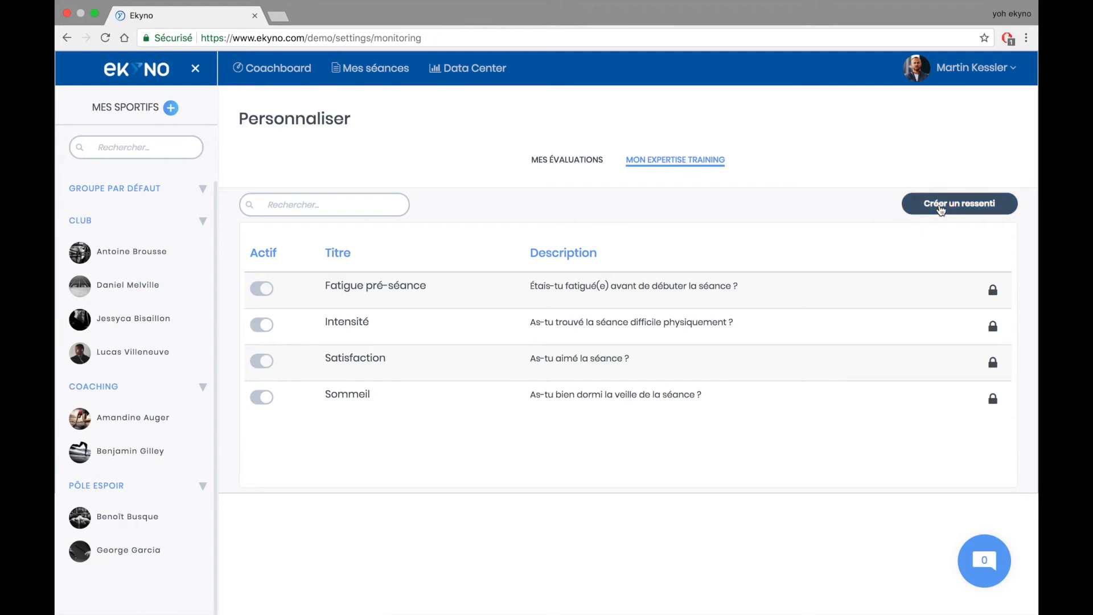
{"action": "left_click", "coordinate": [939, 205]}
{"action": "left_click", "coordinate": [457, 292]}
{"action": "type", "text": "dou"}
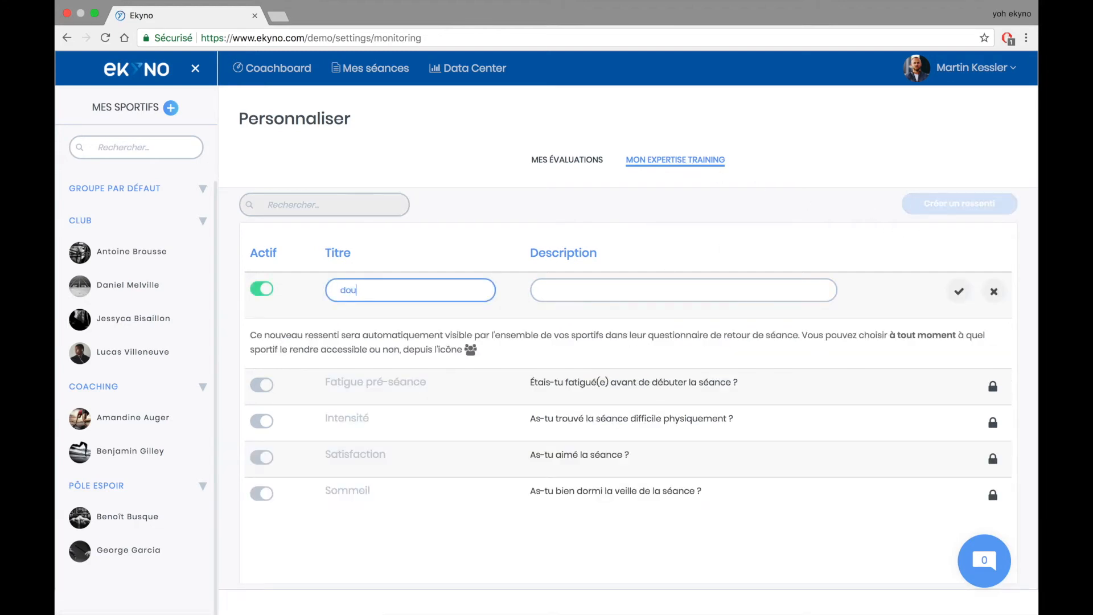
{"action": "type", "text": "leur/courbatures"}
{"action": "key", "text": "Tab"}
{"action": "type", "text": "As tu "}
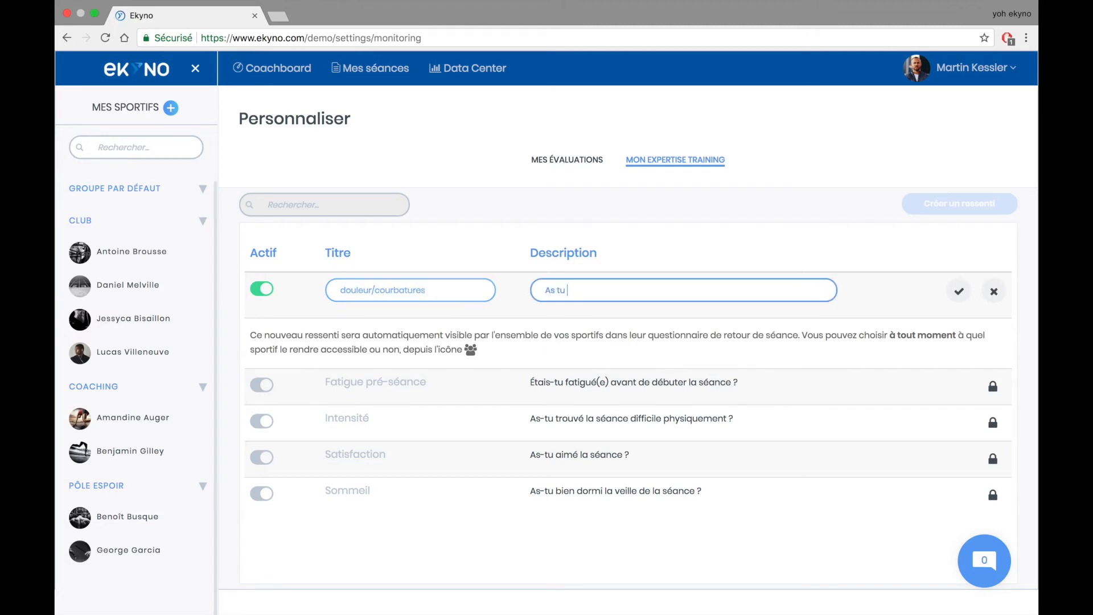
{"action": "type", "text": "ressenti une douleur pendant la séance ?"}
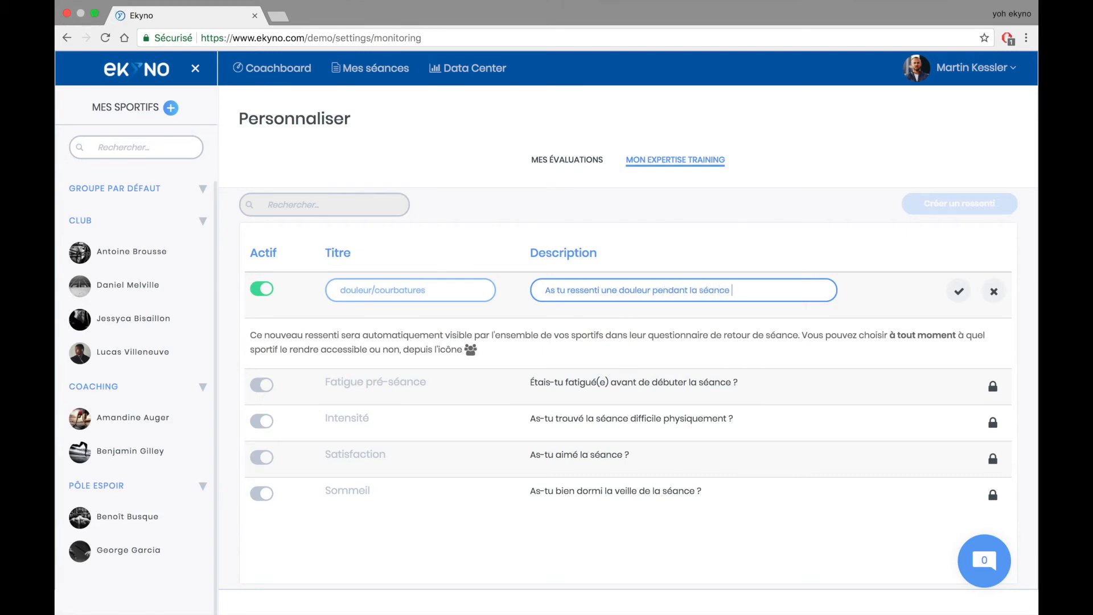
{"action": "left_click", "coordinate": [956, 297]}
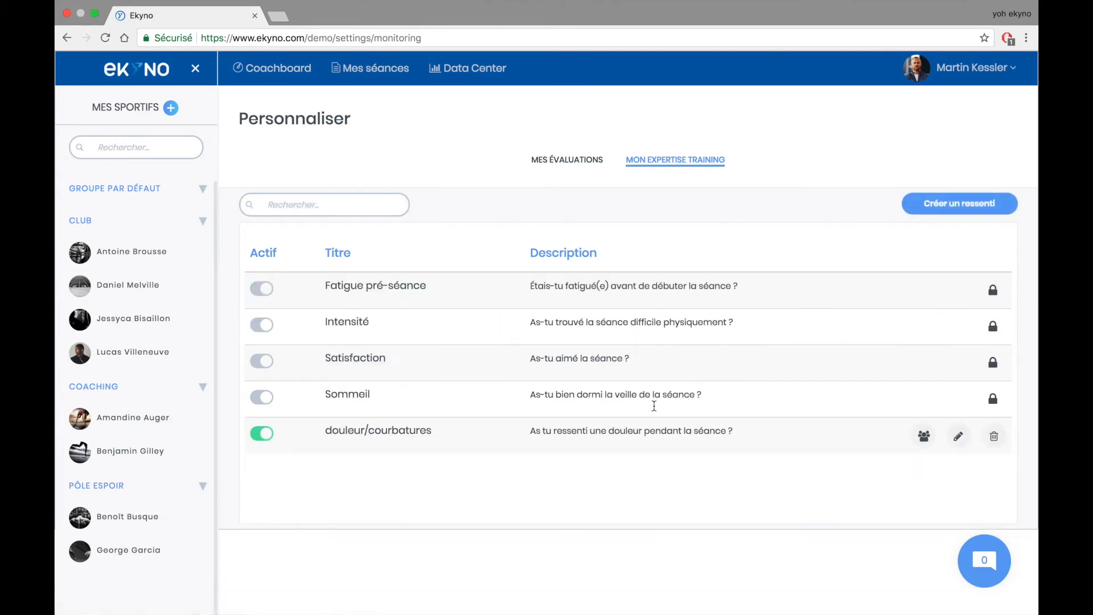
- Toggle the question off and back on, then open its athlete selection
{"action": "left_click", "coordinate": [263, 435]}
{"action": "left_click", "coordinate": [263, 434]}
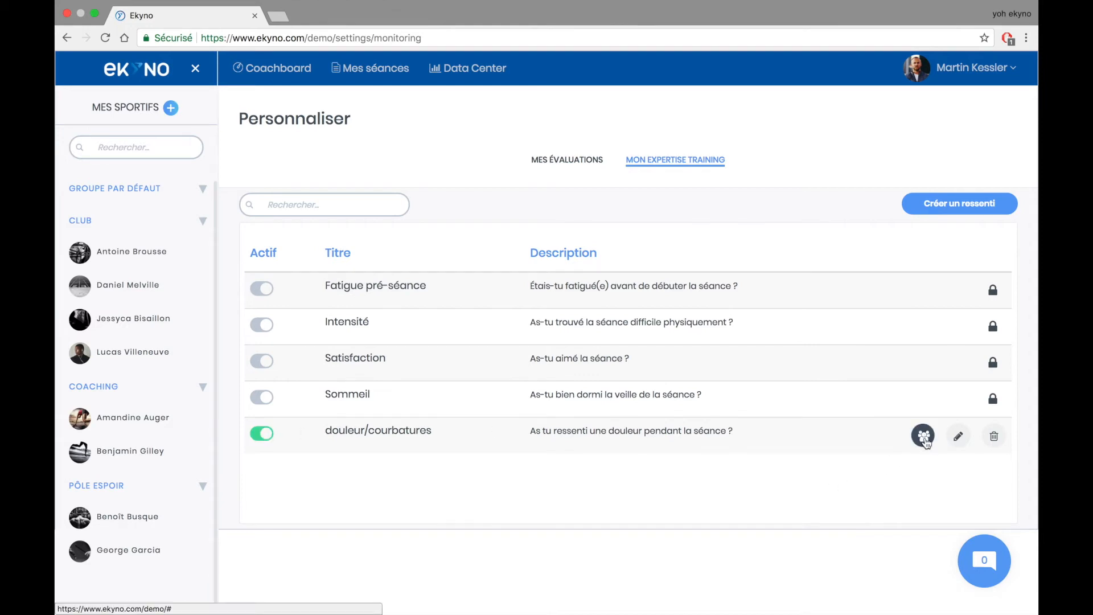
{"action": "left_click", "coordinate": [923, 436]}
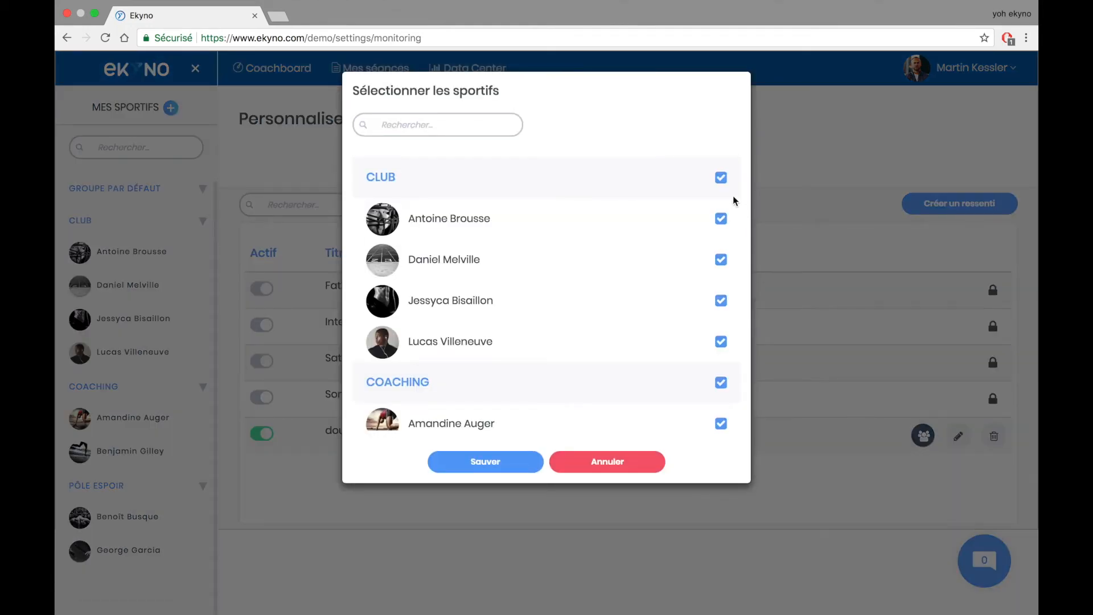
- Clear the CLUB and COACHING groups, tick two Club athletes, and save the recipients
{"action": "left_click", "coordinate": [721, 177]}
{"action": "left_click", "coordinate": [722, 382]}
{"action": "left_click", "coordinate": [720, 300]}
{"action": "left_click", "coordinate": [721, 219]}
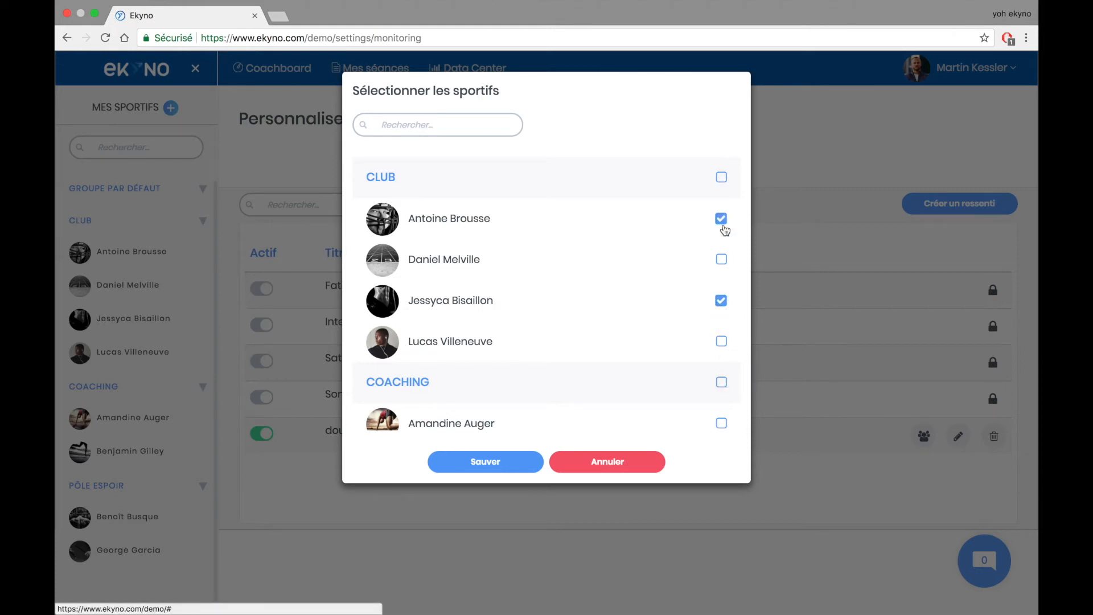
{"action": "left_click", "coordinate": [535, 461]}
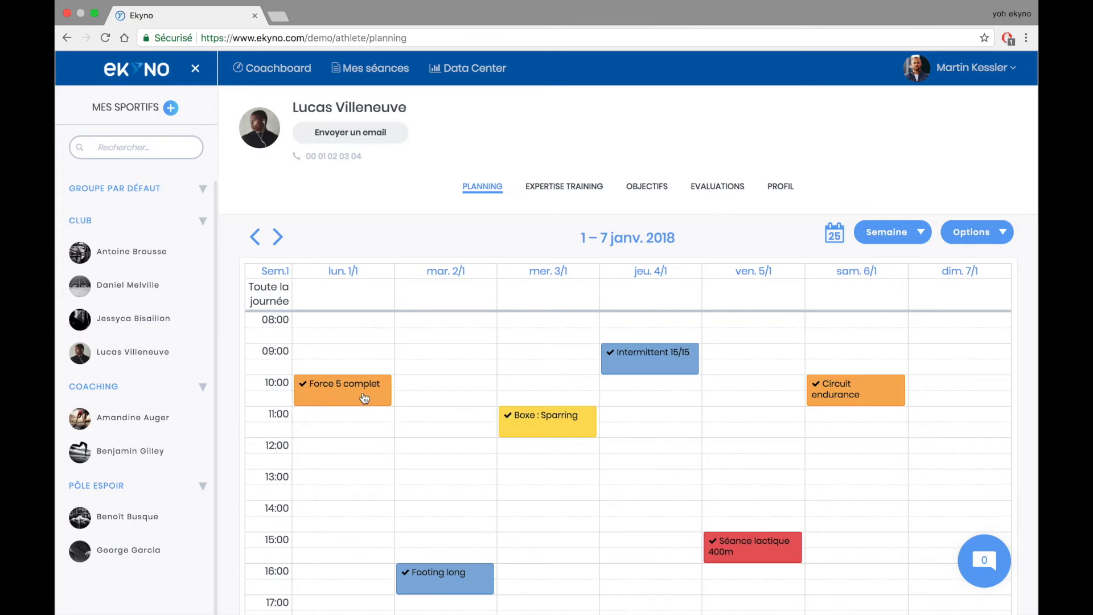
- Check the athlete's Intermittent 15/15 feedback, then open the EXPERTISE TRAINING analysis charts
{"action": "left_click", "coordinate": [640, 357]}
{"action": "left_click", "coordinate": [546, 392]}
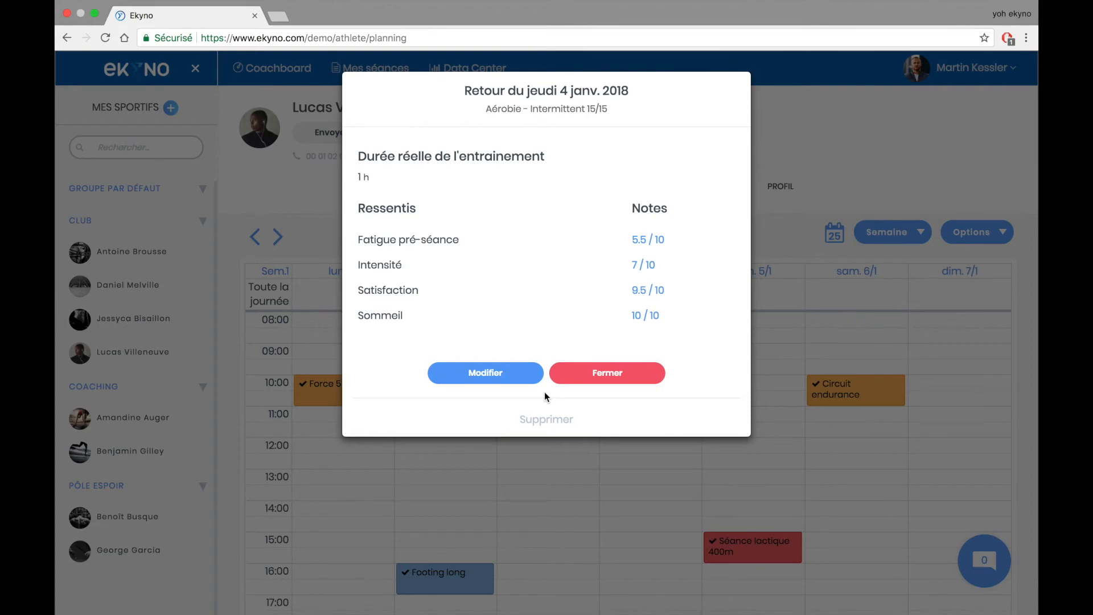
{"action": "left_click", "coordinate": [585, 375]}
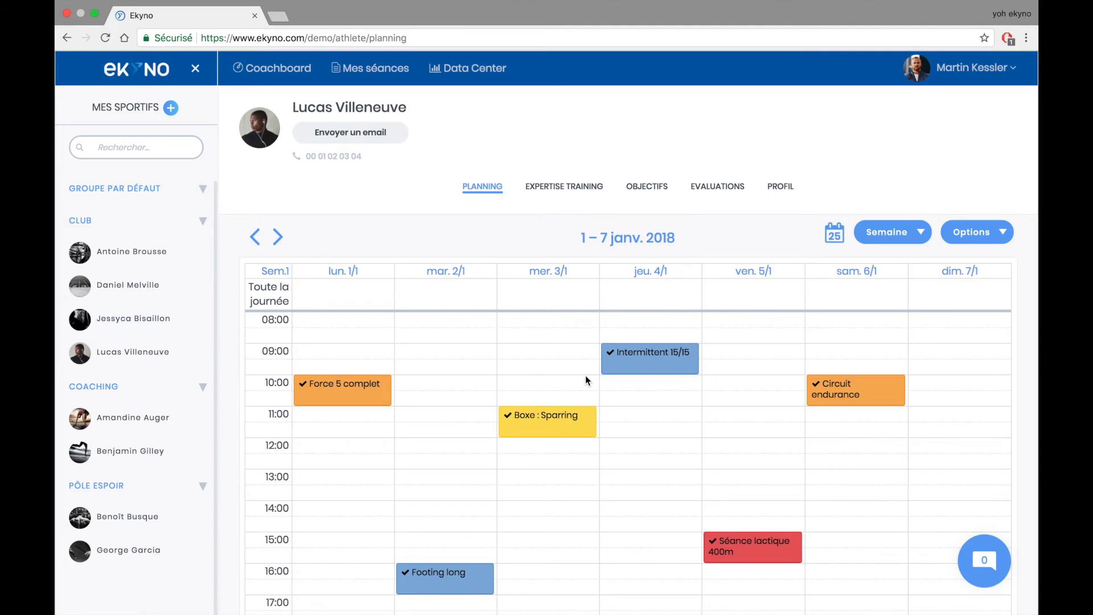
{"action": "left_click", "coordinate": [565, 191]}
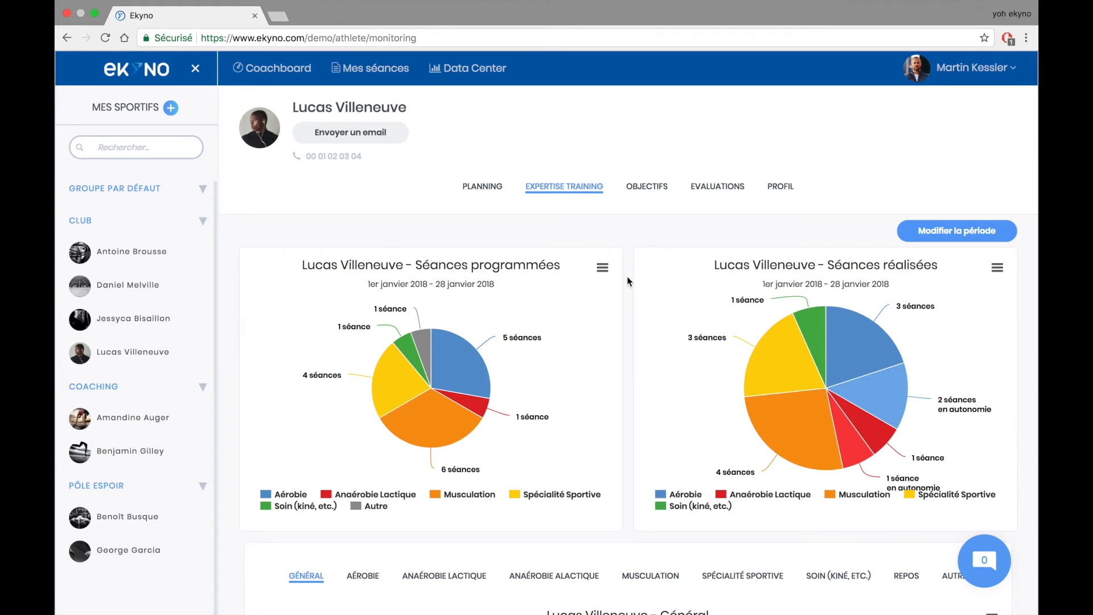
- Scroll through the analysis charts and open 'Modifier la période' for the 01/01–28/01/2018 range
{"action": "scroll", "coordinate": [633, 361], "scroll_direction": "down", "scroll_amount": 5}
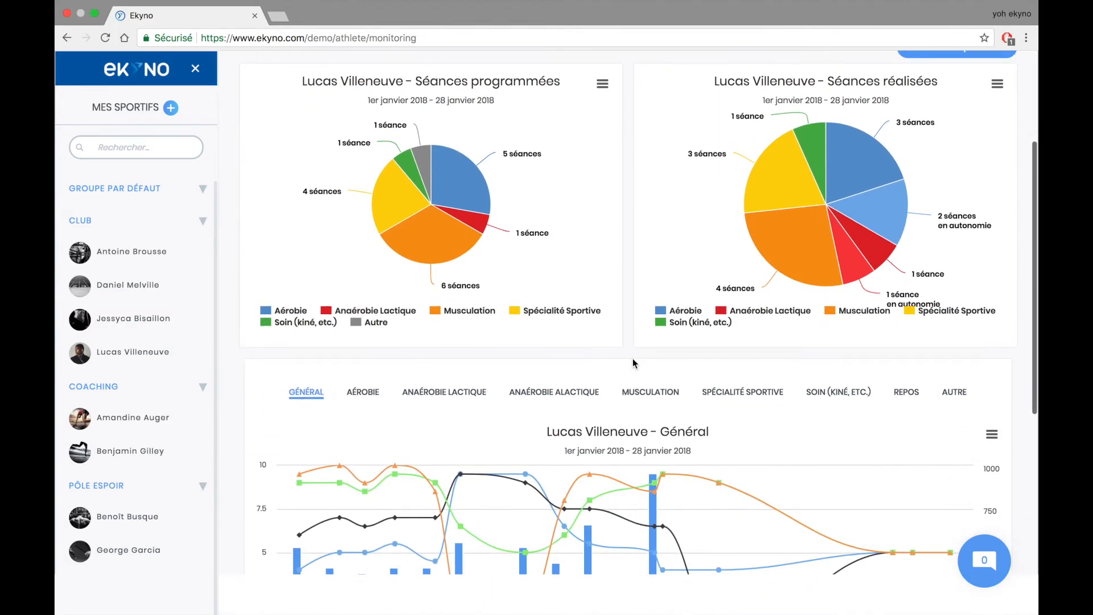
{"action": "scroll", "coordinate": [626, 309], "scroll_direction": "down", "scroll_amount": 4}
{"action": "scroll", "coordinate": [626, 307], "scroll_direction": "down", "scroll_amount": 2}
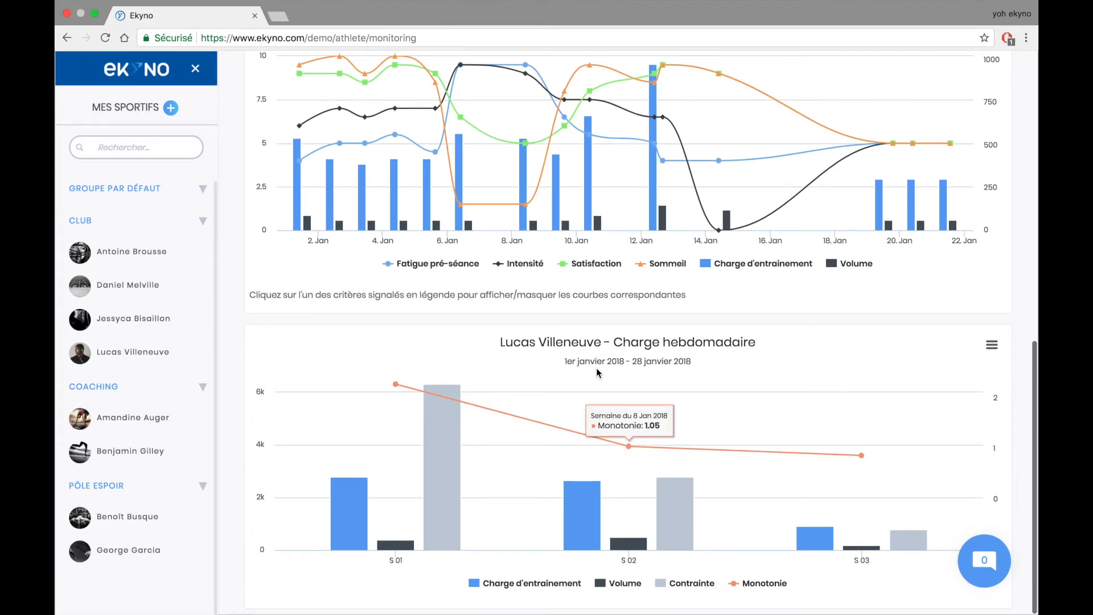
{"action": "scroll", "coordinate": [670, 356], "scroll_direction": "up", "scroll_amount": 10}
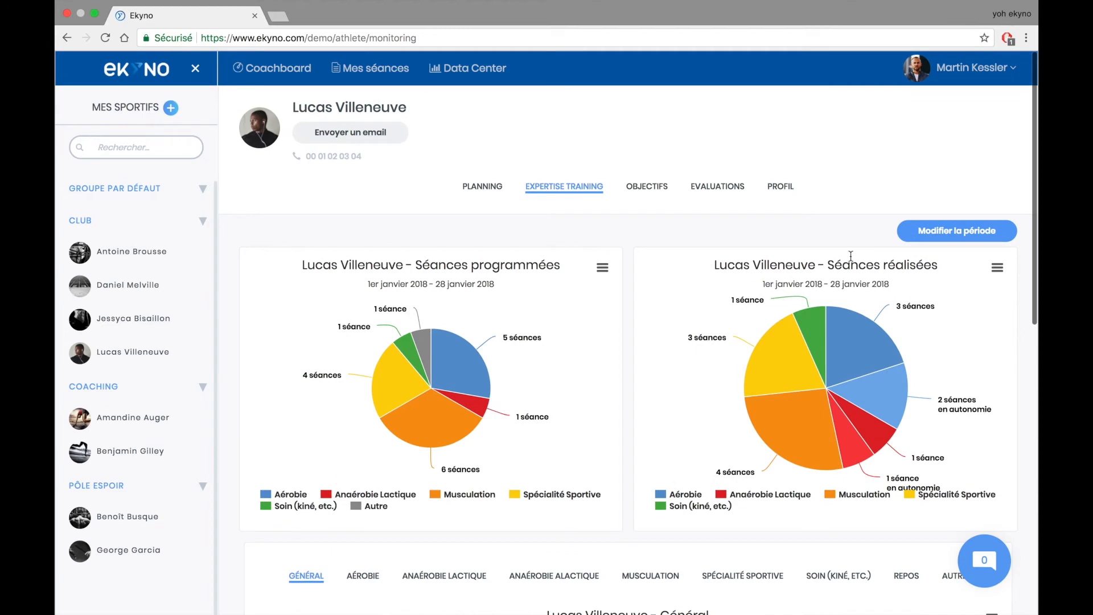
{"action": "left_click", "coordinate": [968, 231]}
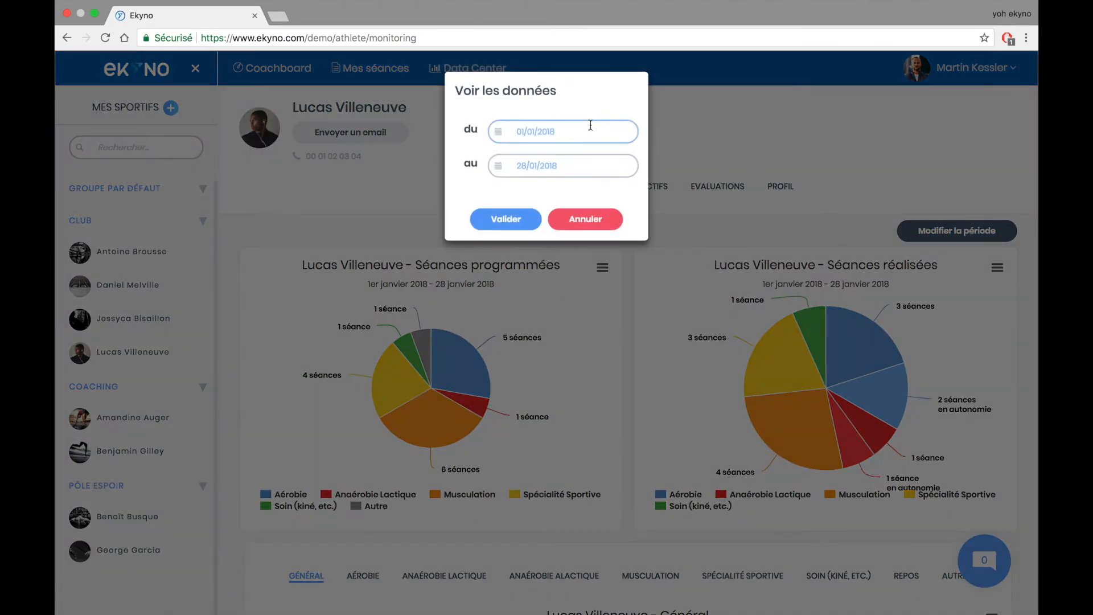
- Set the analysis period to start on 01/01/2018, ending 28 January, and apply it to the charts
{"action": "left_click", "coordinate": [528, 131]}
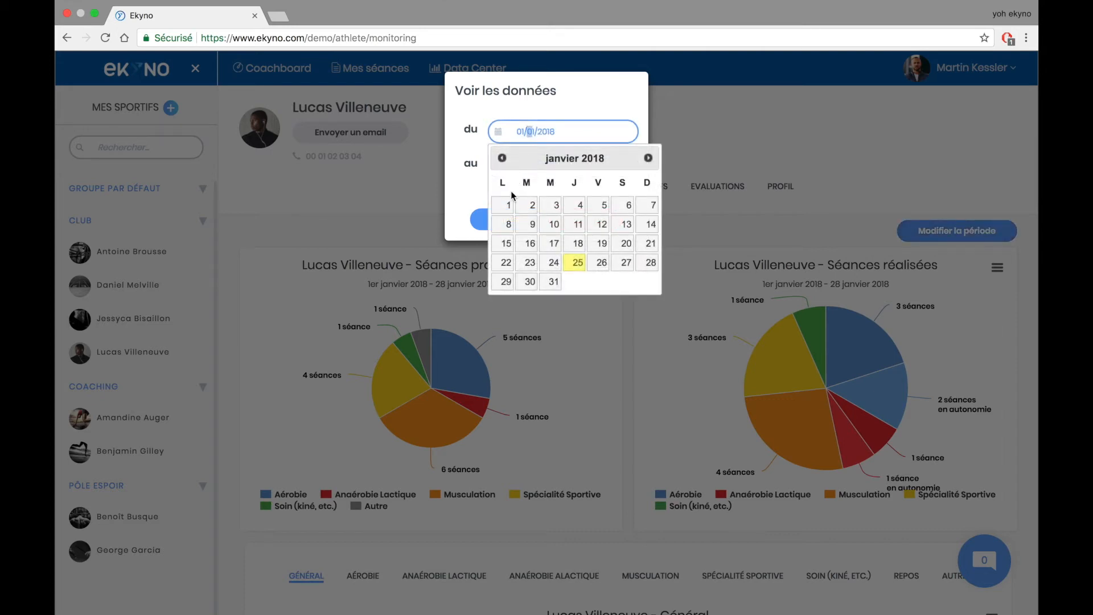
{"action": "left_click", "coordinate": [520, 134]}
{"action": "left_click", "coordinate": [505, 205]}
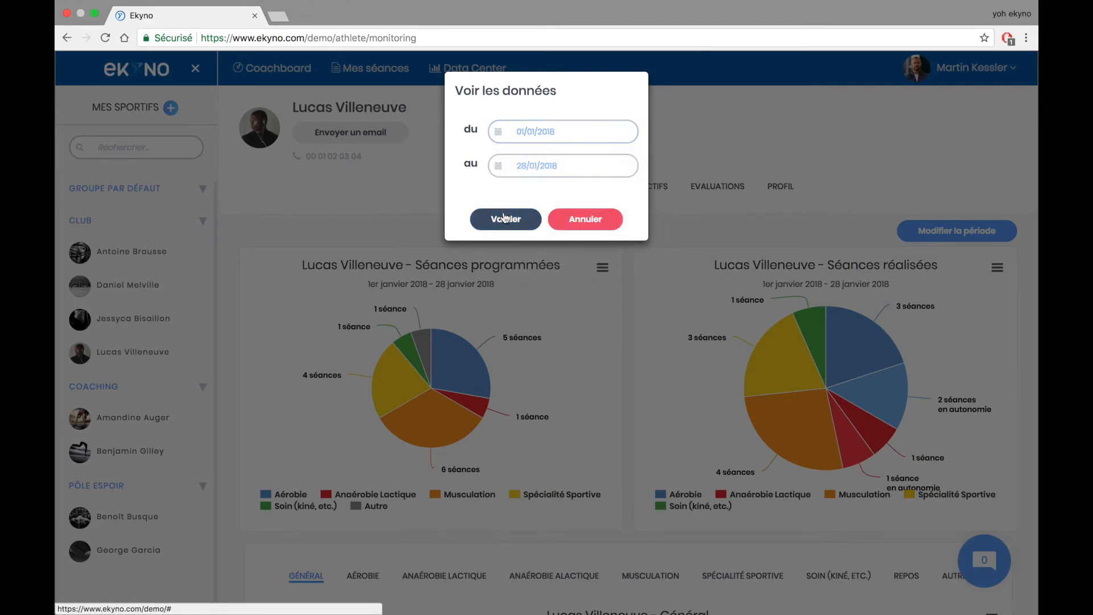
{"action": "left_click", "coordinate": [506, 221]}
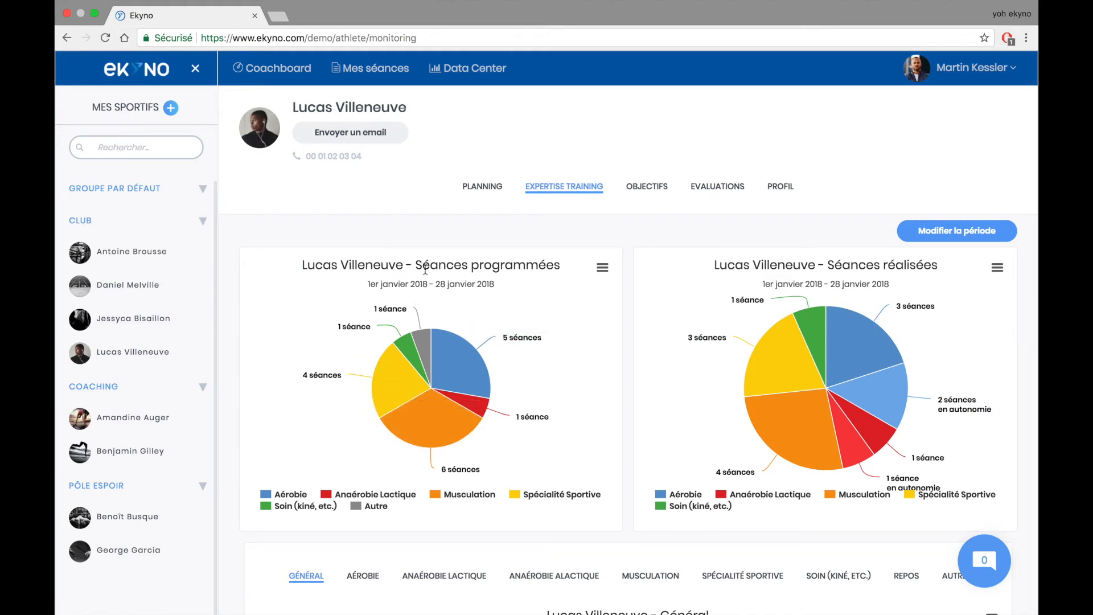
{"action": "mouse_move", "coordinate": [453, 360]}
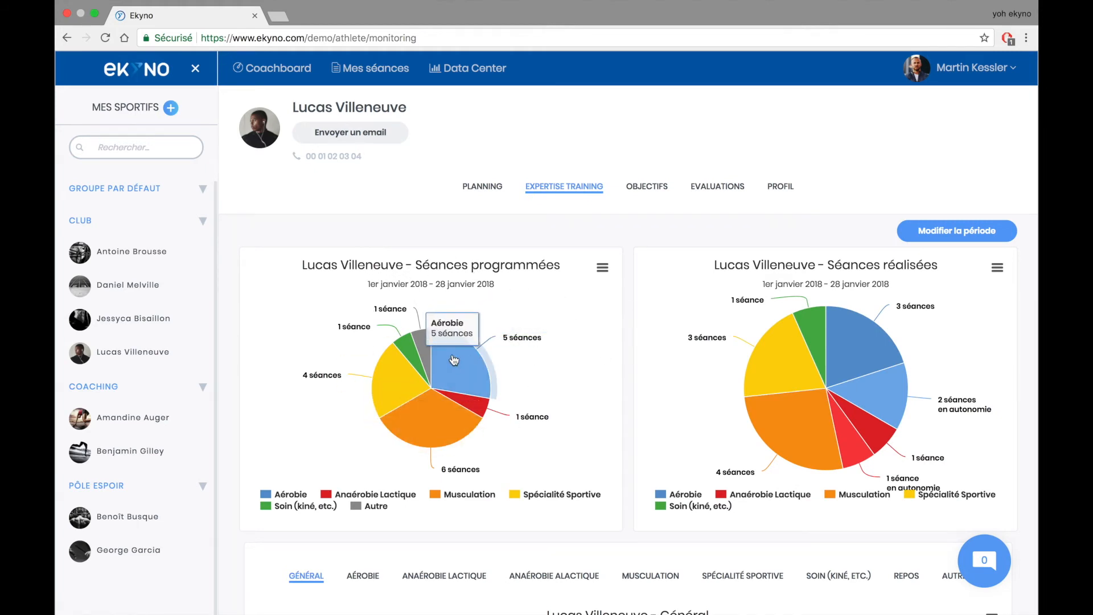
{"action": "mouse_move", "coordinate": [398, 385]}
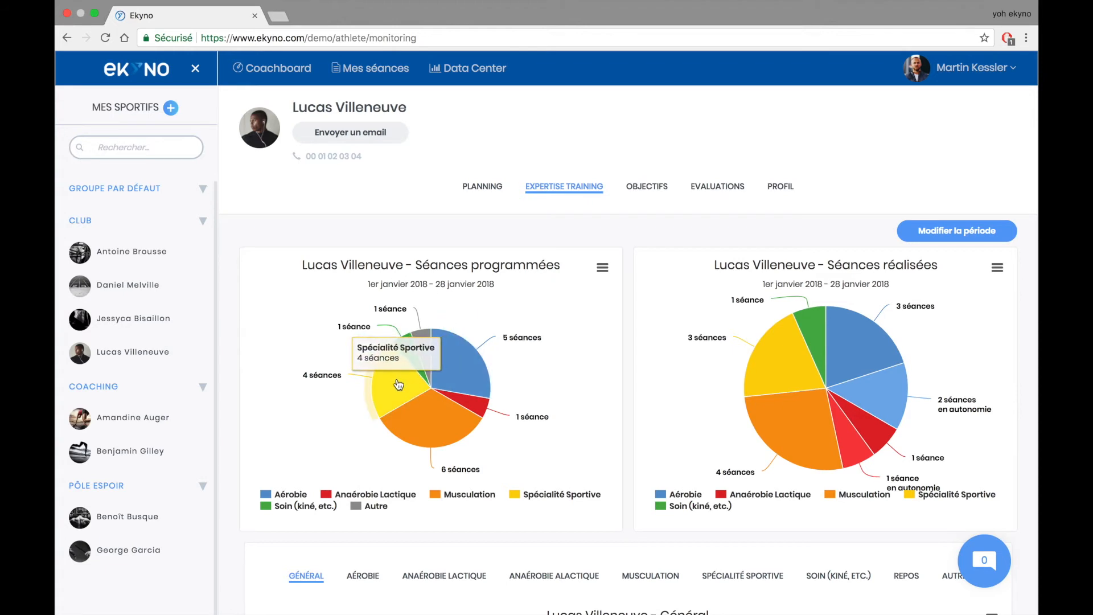
{"action": "mouse_move", "coordinate": [466, 407]}
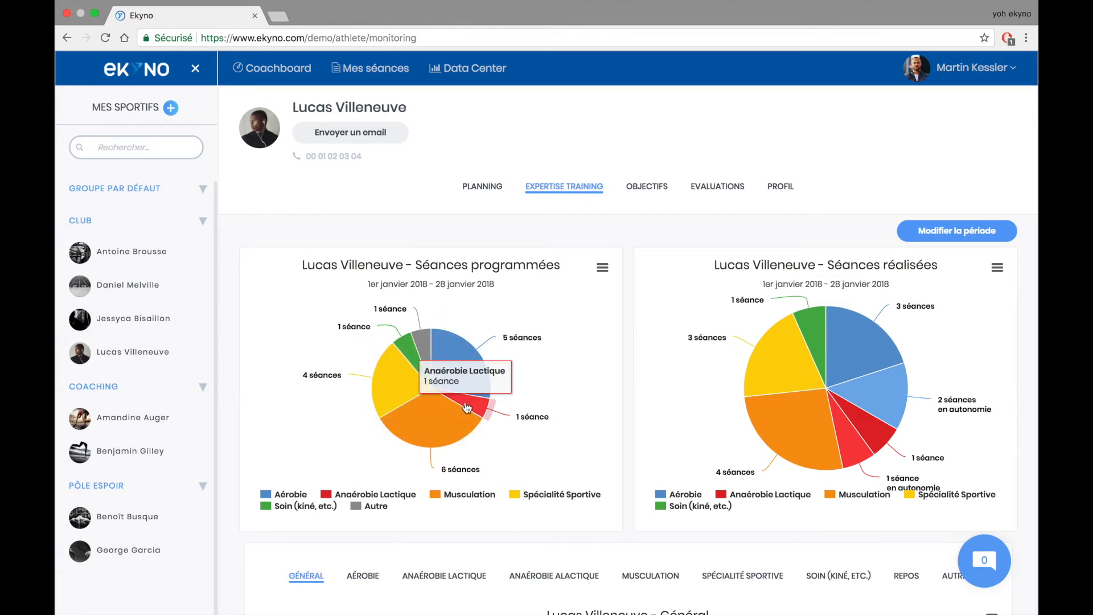
{"action": "mouse_move", "coordinate": [440, 424]}
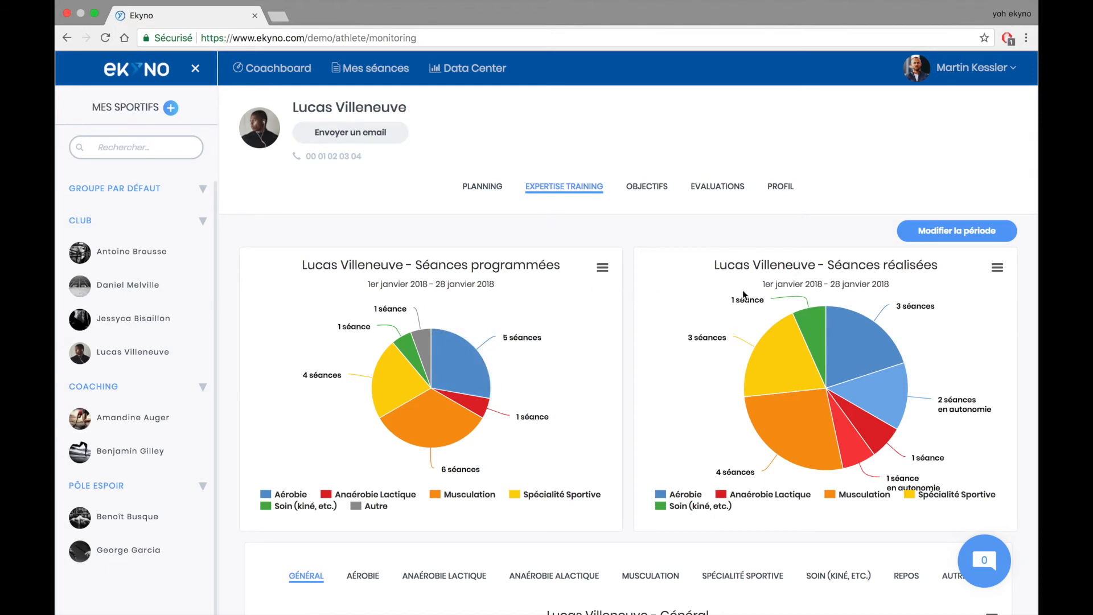
{"action": "mouse_move", "coordinate": [845, 328]}
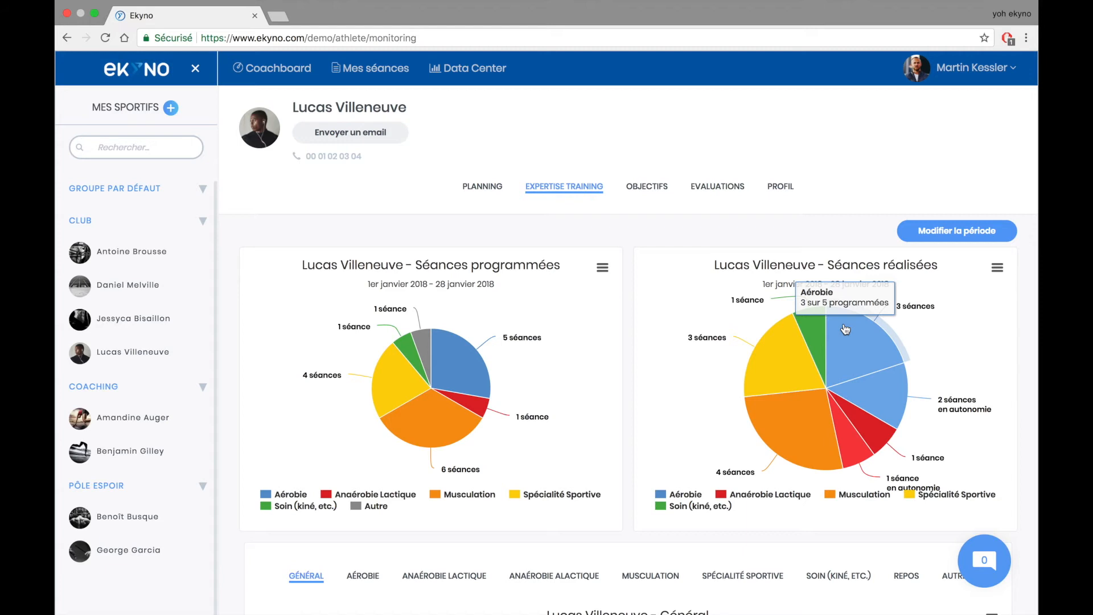
{"action": "mouse_move", "coordinate": [772, 360]}
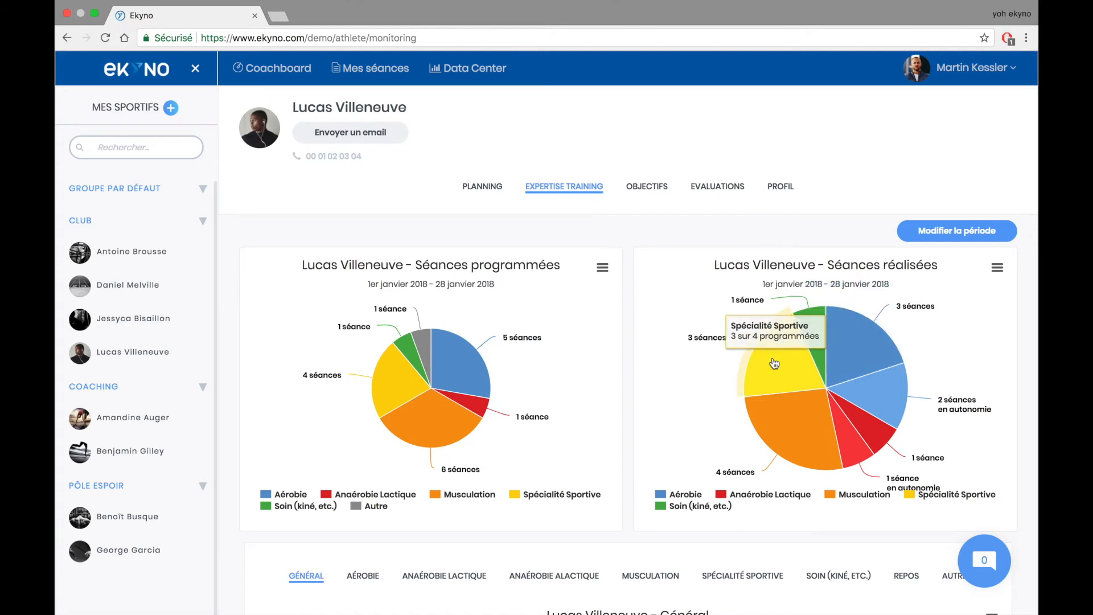
{"action": "mouse_move", "coordinate": [803, 443]}
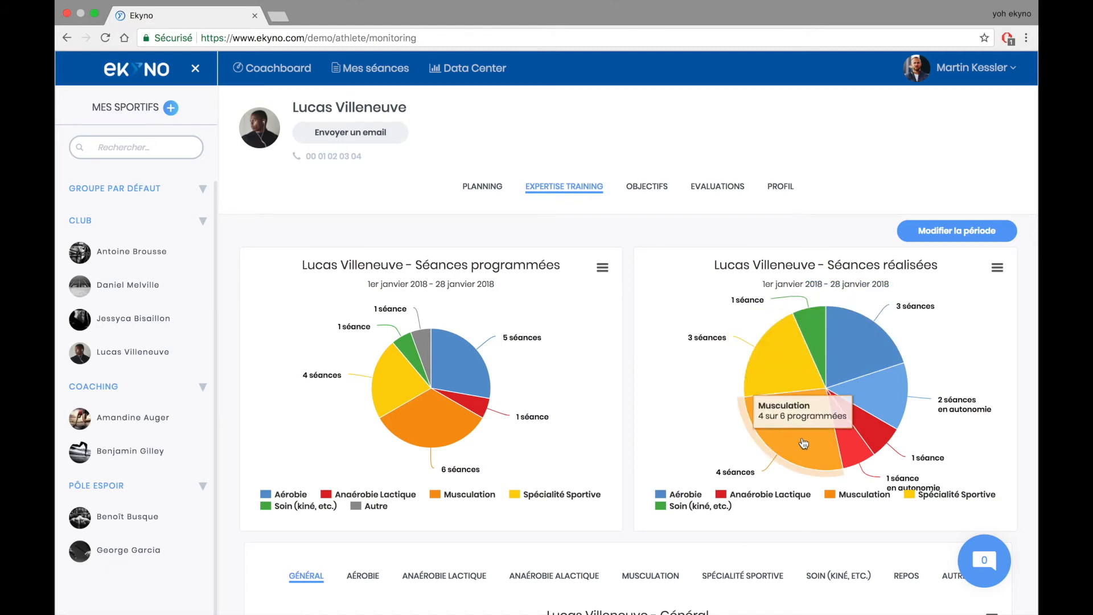
{"action": "mouse_move", "coordinate": [844, 436]}
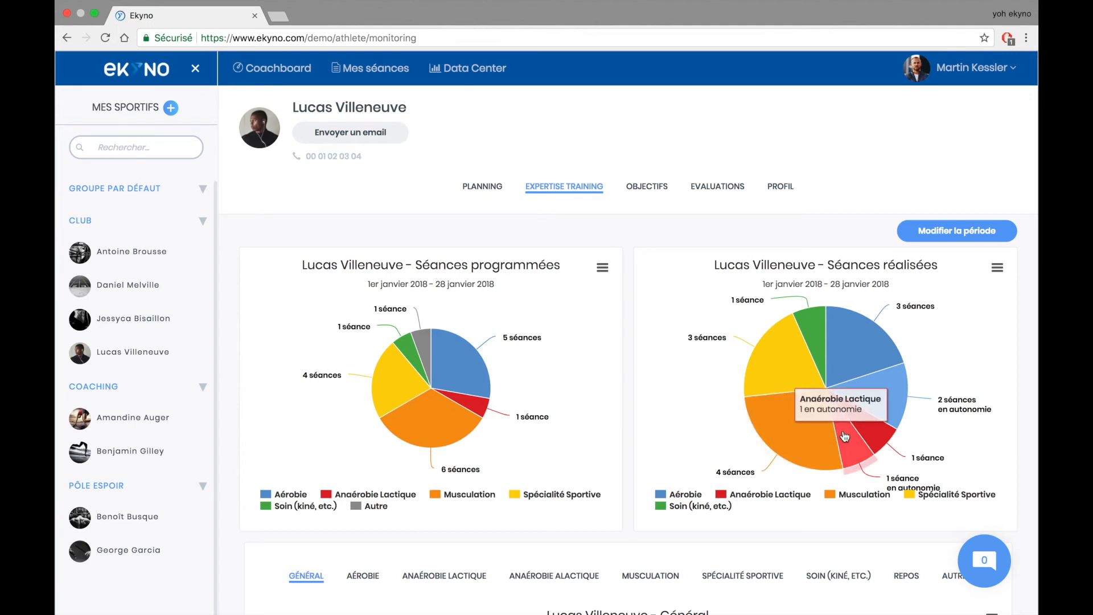
{"action": "mouse_move", "coordinate": [886, 410]}
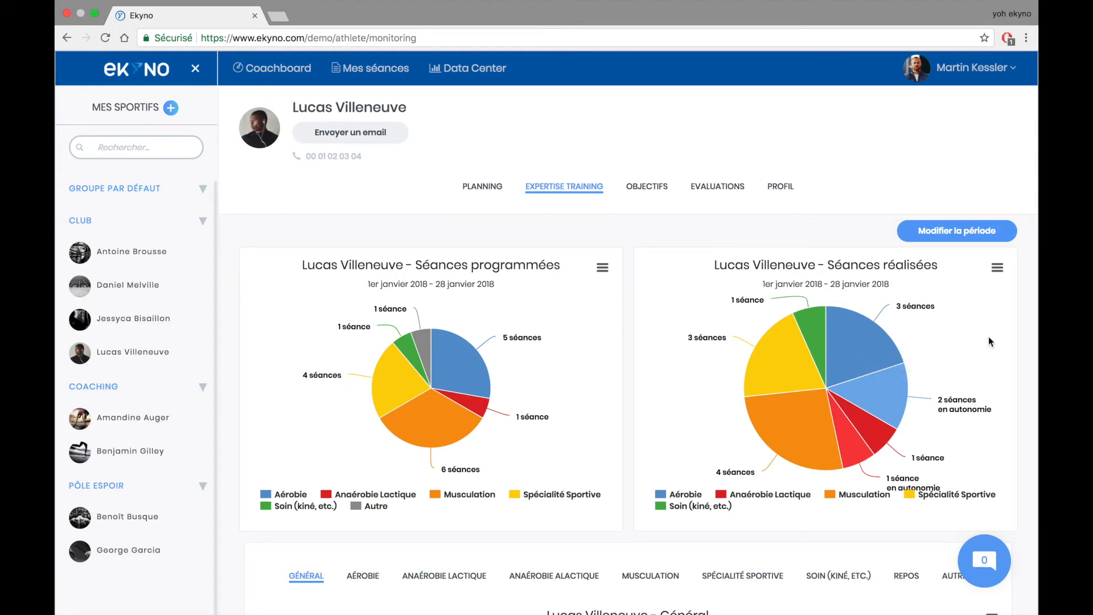
{"action": "scroll", "coordinate": [988, 337], "scroll_direction": "down", "scroll_amount": 6}
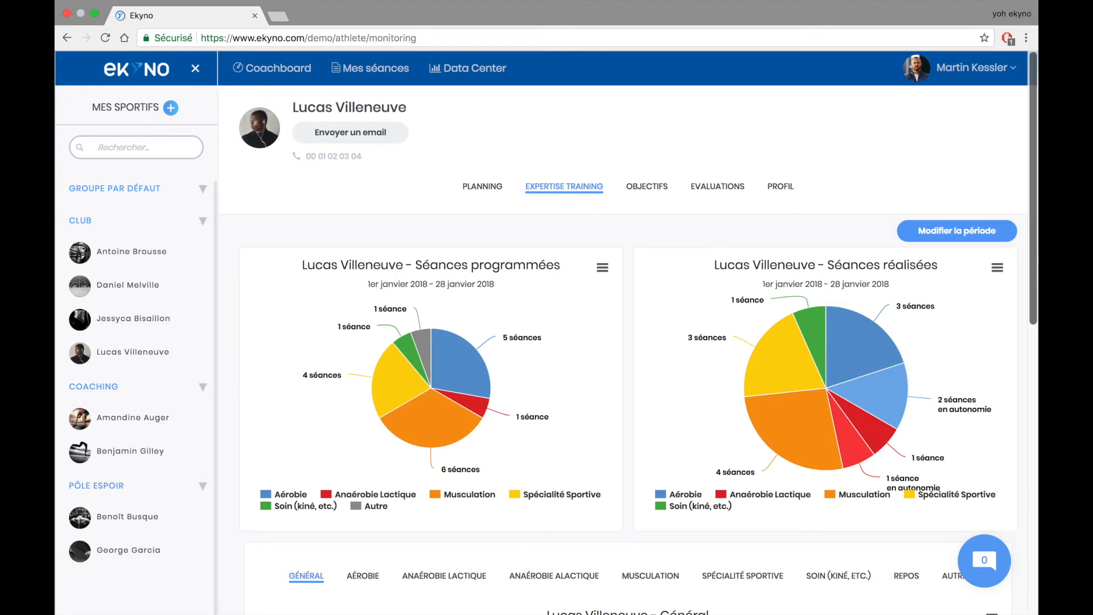
{"action": "scroll", "coordinate": [640, 332], "scroll_direction": "down", "scroll_amount": 1}
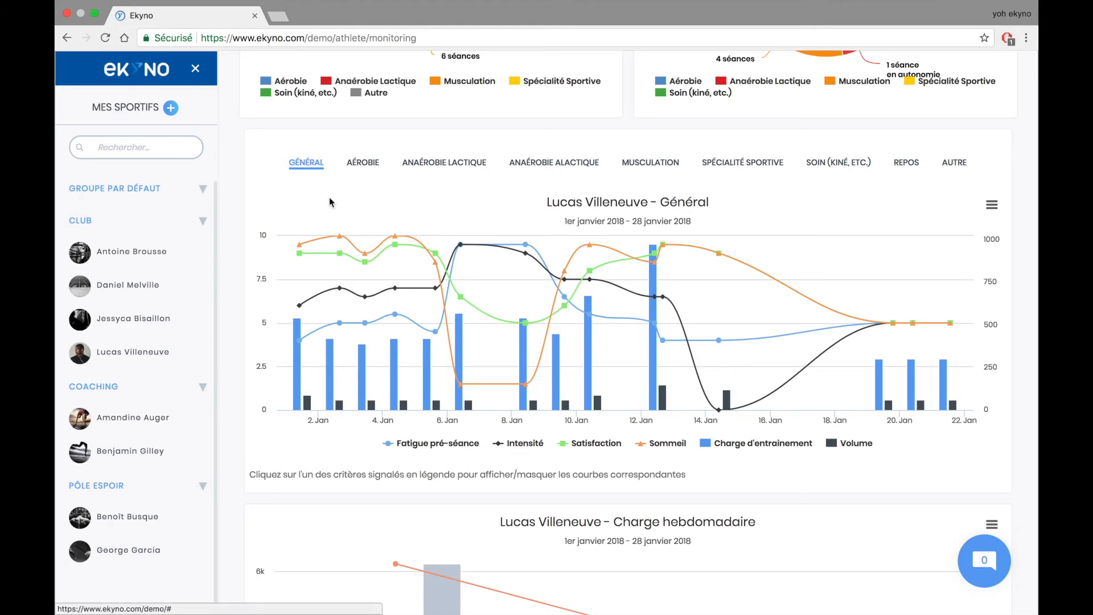
{"action": "left_click", "coordinate": [364, 163]}
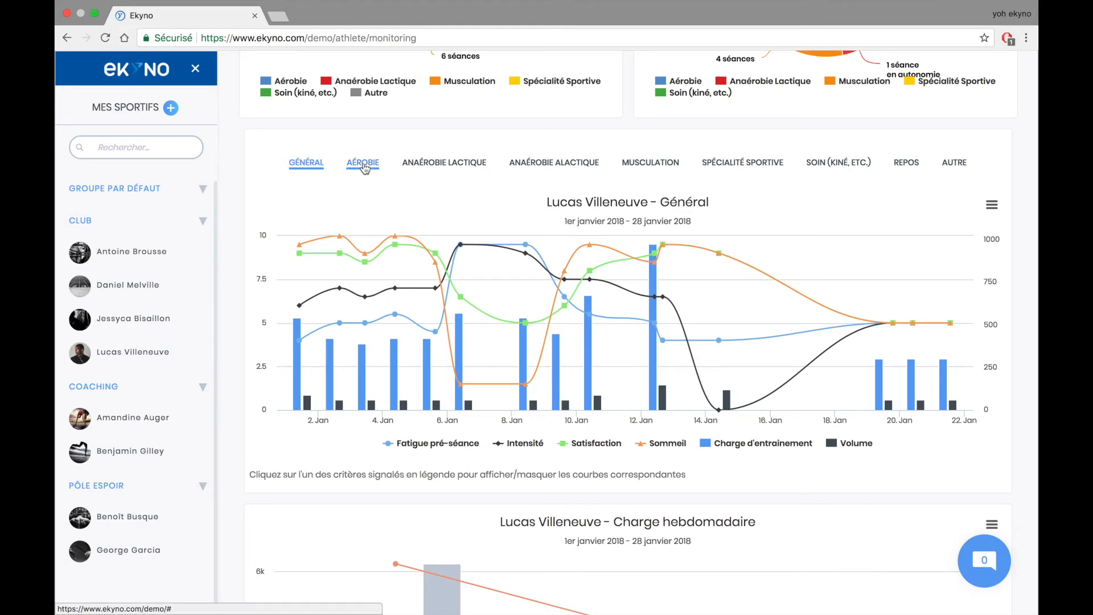
{"action": "left_click", "coordinate": [659, 169]}
{"action": "left_click", "coordinate": [711, 167]}
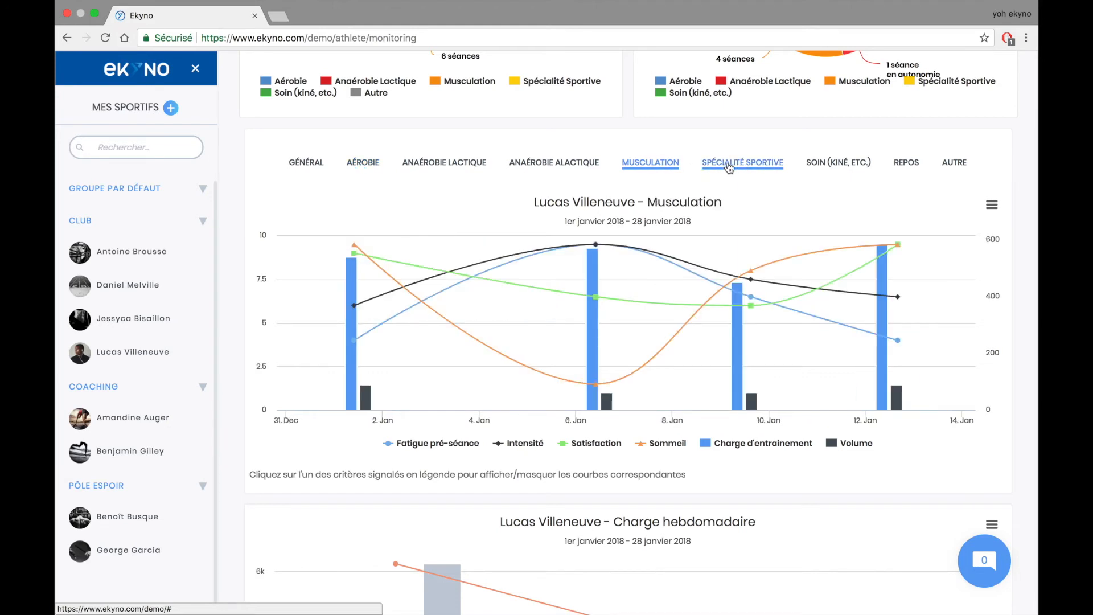
{"action": "left_click", "coordinate": [306, 164]}
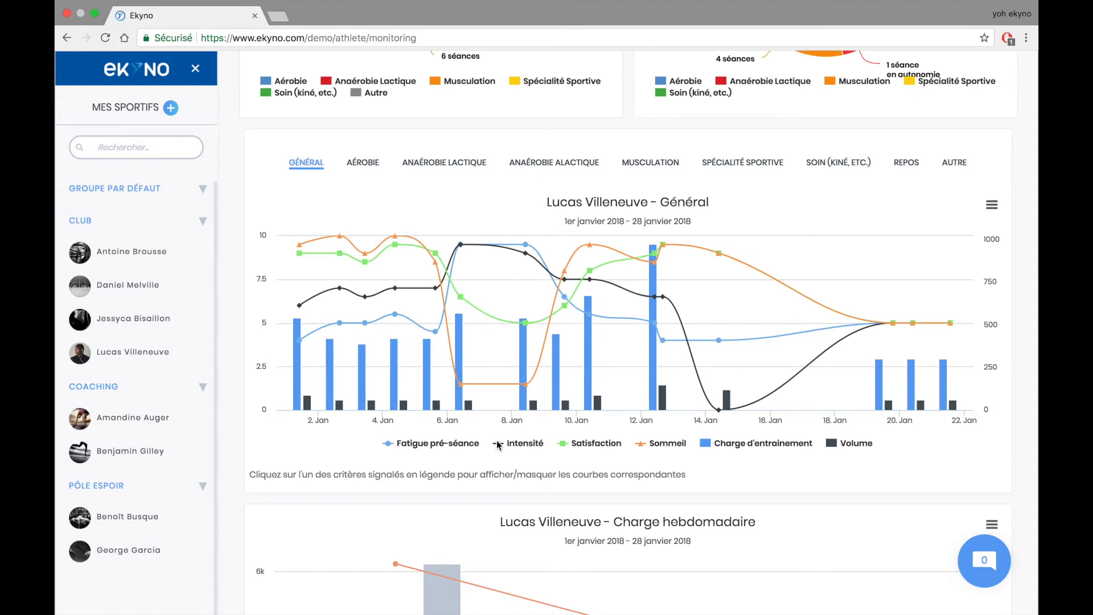
- Hide every Général chart series, then re-show only Charge d'entrainement and Intensité alongside Volume
{"action": "left_click", "coordinate": [455, 450]}
{"action": "left_click", "coordinate": [529, 451]}
{"action": "left_click", "coordinate": [592, 447]}
{"action": "left_click", "coordinate": [664, 445]}
{"action": "left_click", "coordinate": [726, 447]}
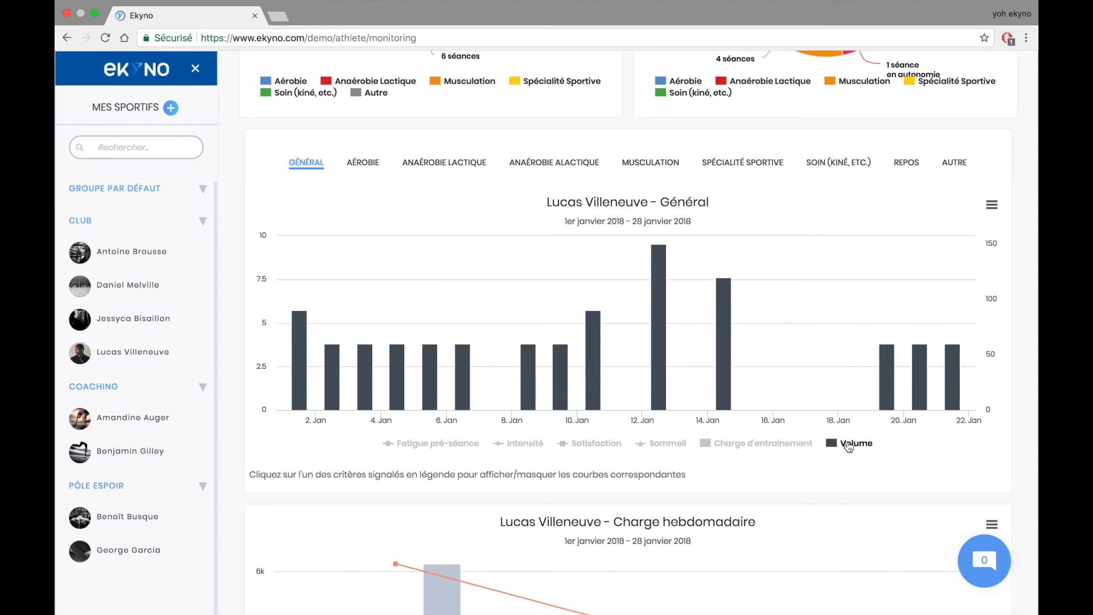
{"action": "mouse_move", "coordinate": [719, 385]}
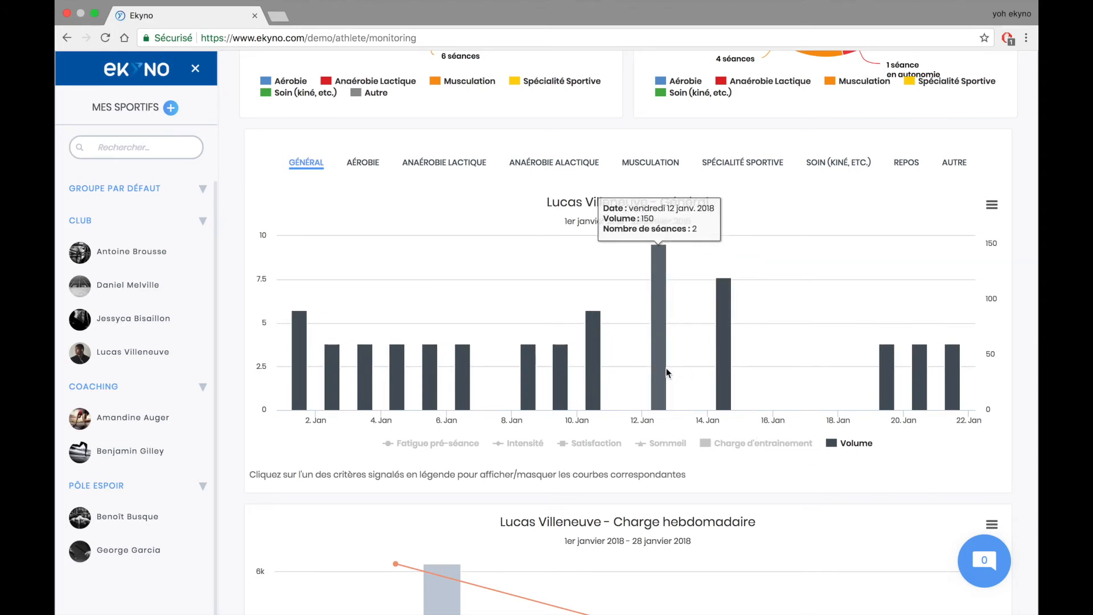
{"action": "left_click", "coordinate": [734, 447]}
{"action": "mouse_move", "coordinate": [657, 350]}
{"action": "mouse_move", "coordinate": [589, 346]}
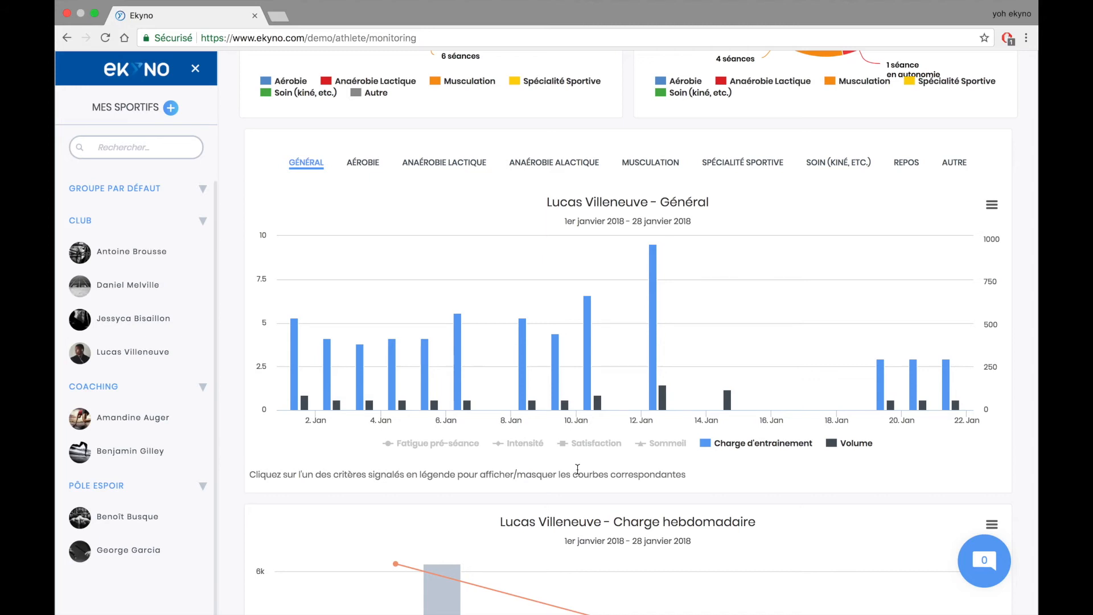
{"action": "left_click", "coordinate": [524, 446]}
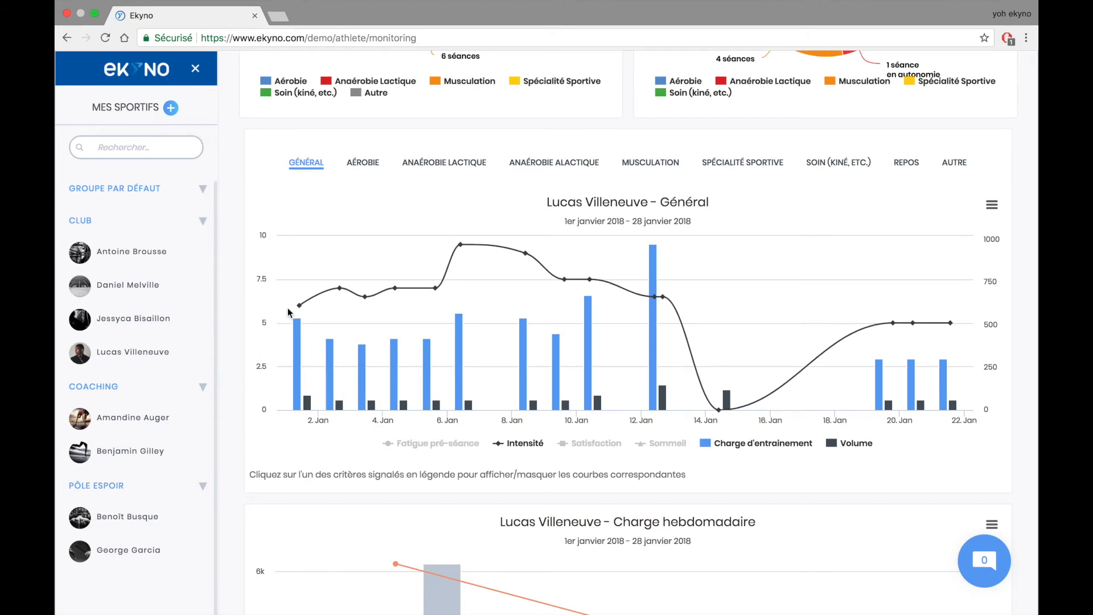
{"action": "mouse_move", "coordinate": [366, 307]}
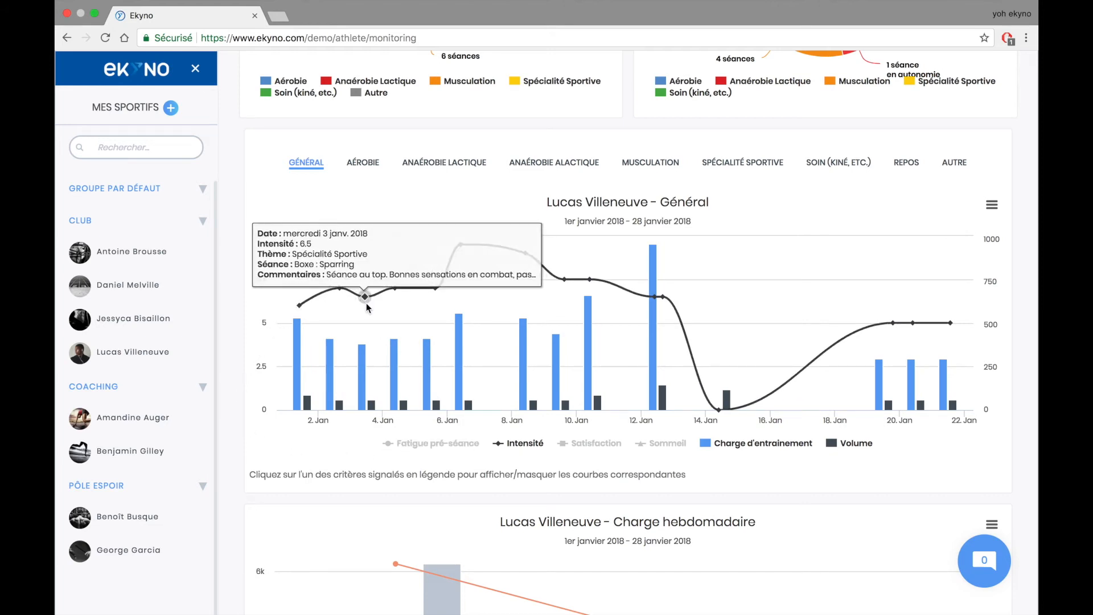
{"action": "mouse_move", "coordinate": [458, 261]}
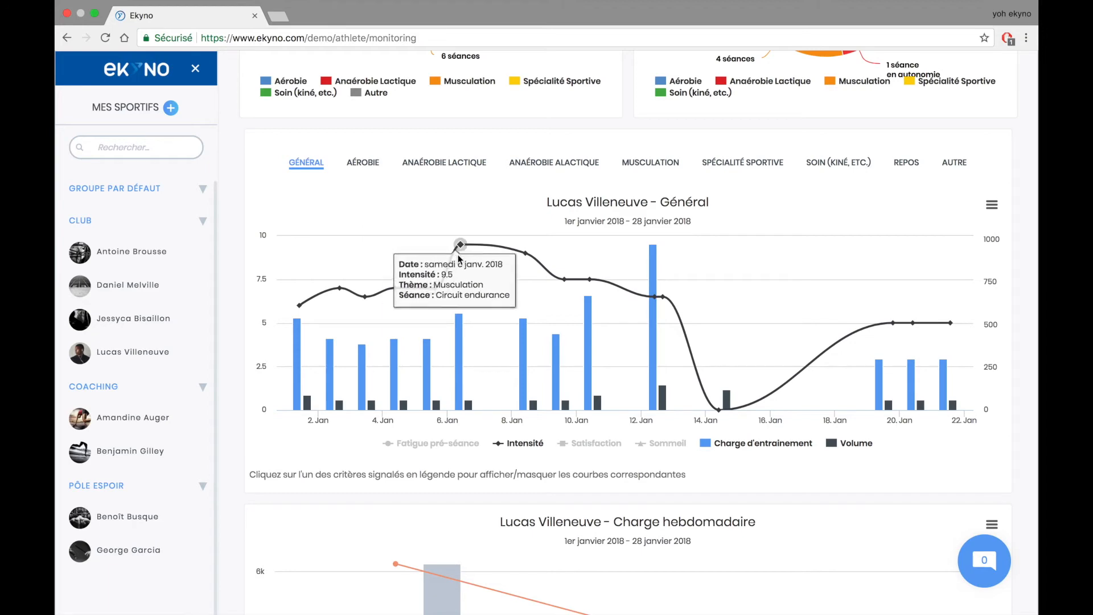
- View and close the 3 January session details, then re-show the Sommeil and Fatigue pré-séance curves
{"action": "left_click", "coordinate": [367, 295]}
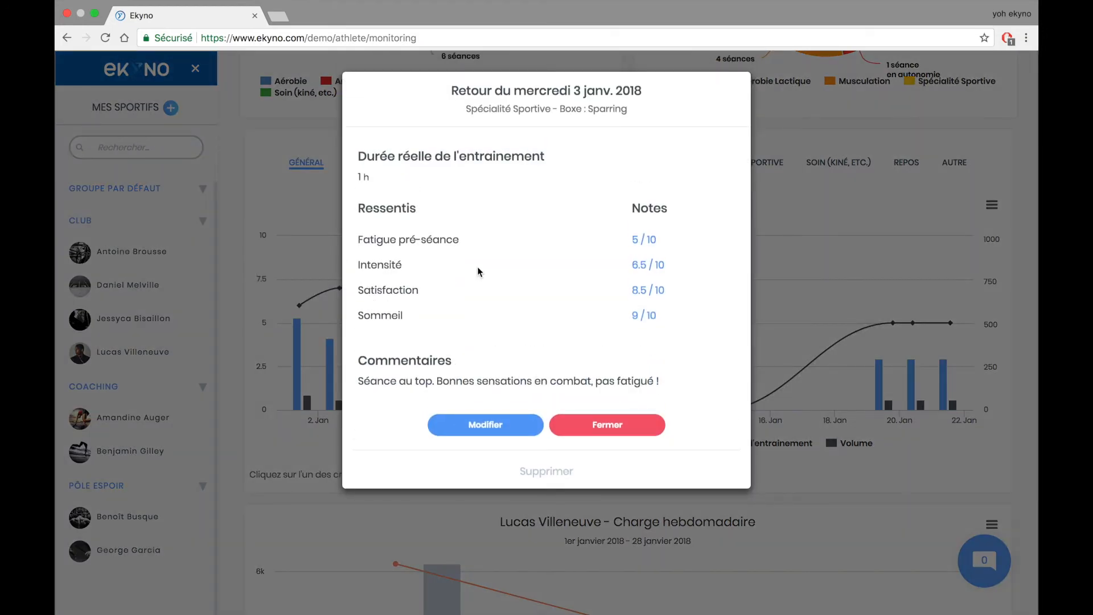
{"action": "left_click", "coordinate": [620, 424]}
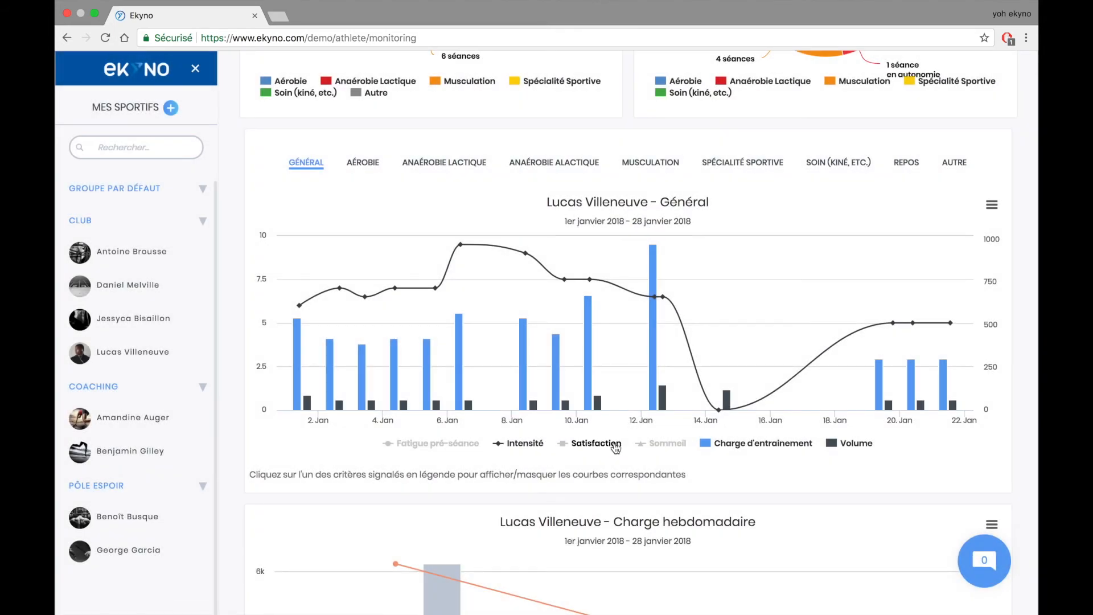
{"action": "left_click", "coordinate": [659, 448]}
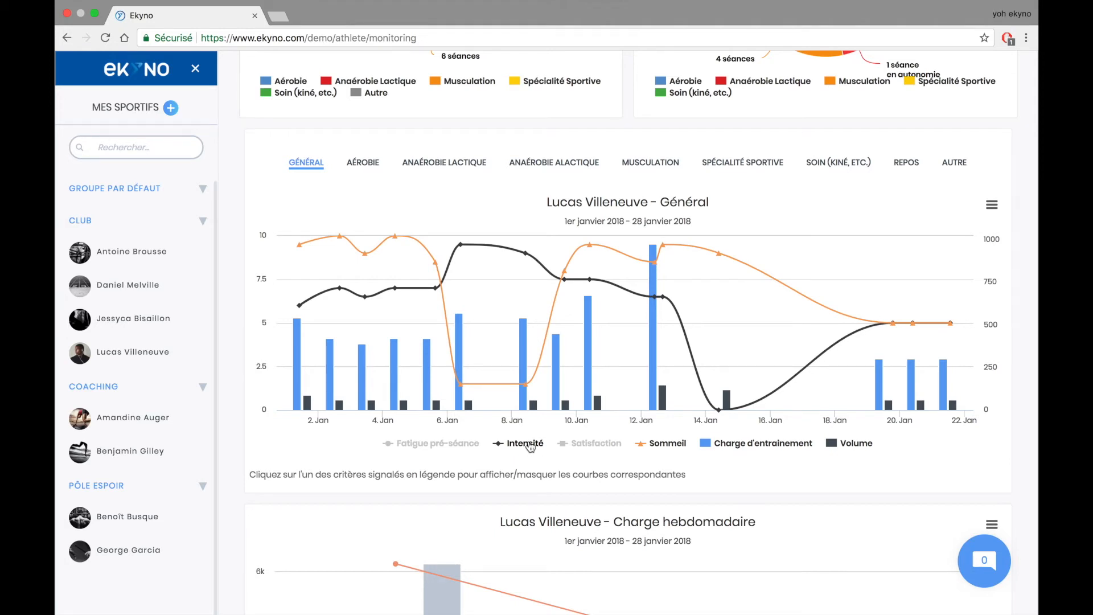
{"action": "mouse_move", "coordinate": [459, 382]}
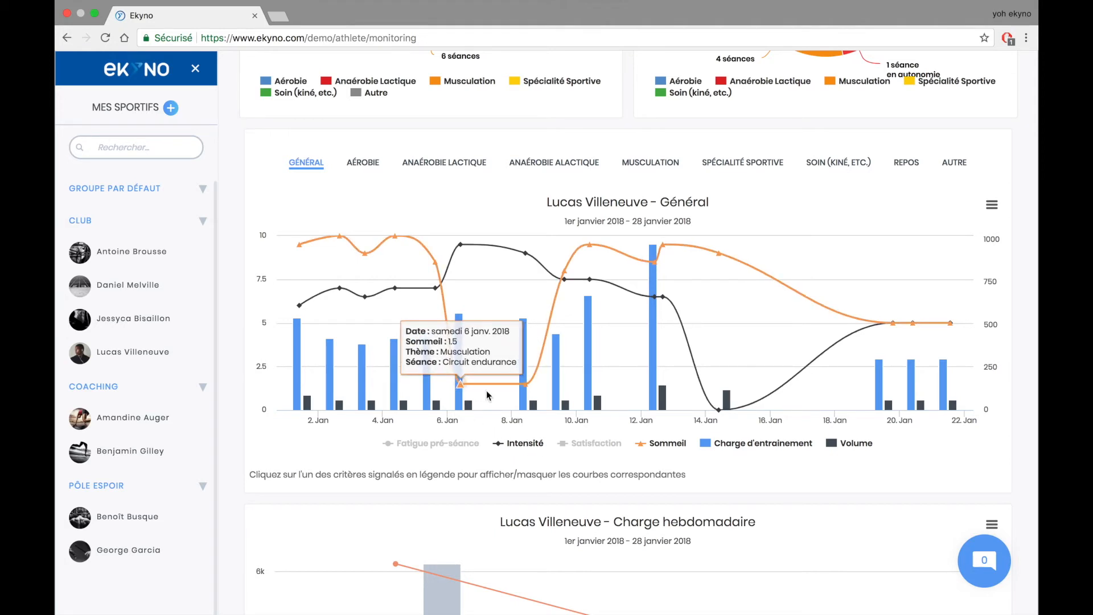
{"action": "mouse_move", "coordinate": [525, 387]}
{"action": "left_click", "coordinate": [458, 448]}
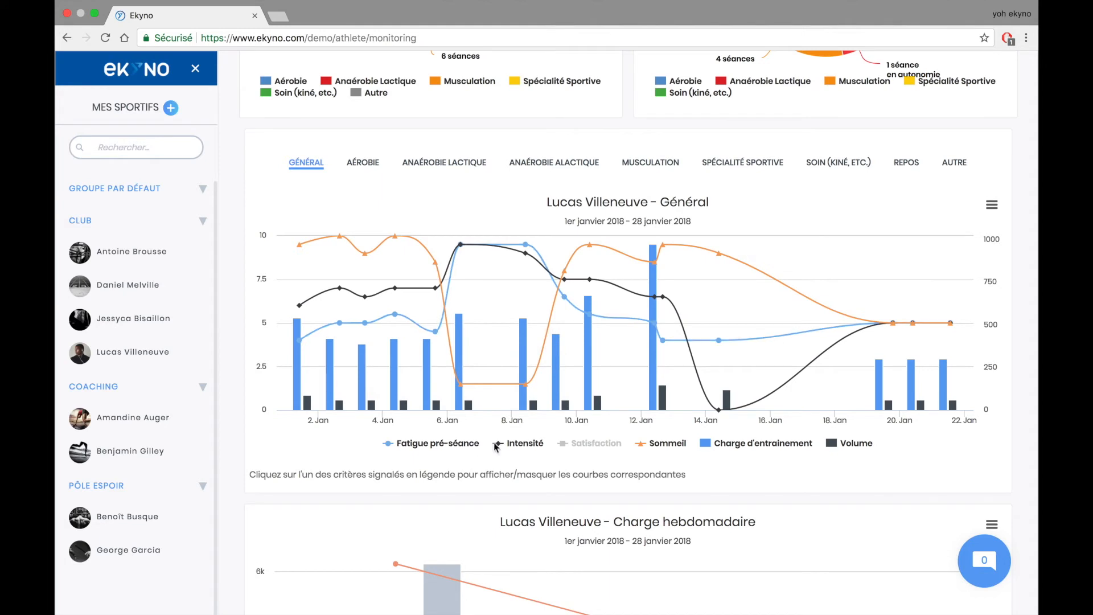
{"action": "mouse_move", "coordinate": [462, 248]}
{"action": "mouse_move", "coordinate": [525, 246]}
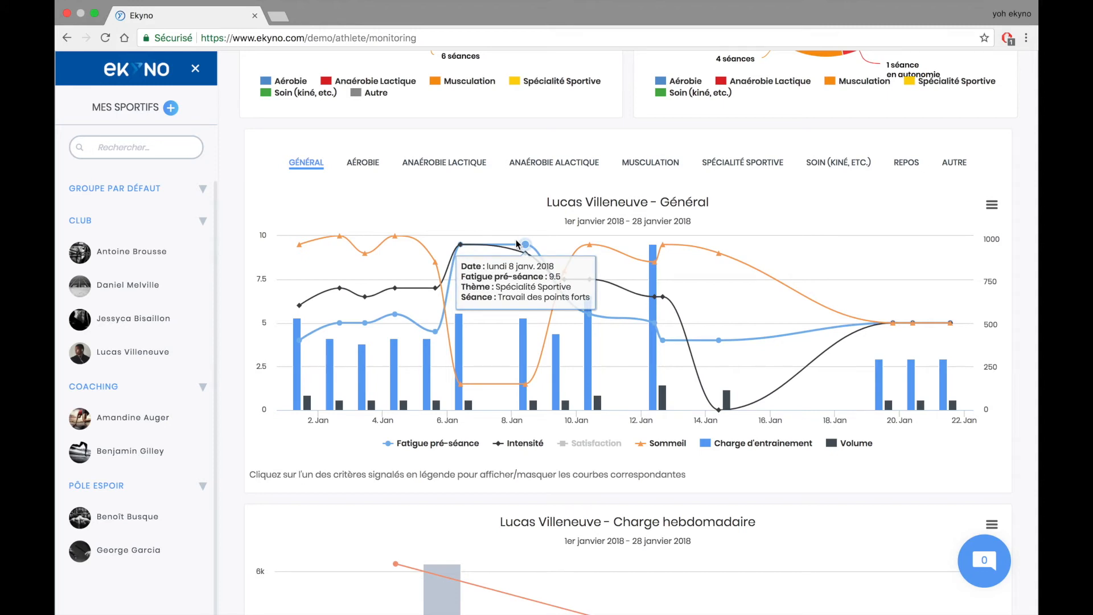
{"action": "mouse_move", "coordinate": [597, 285]}
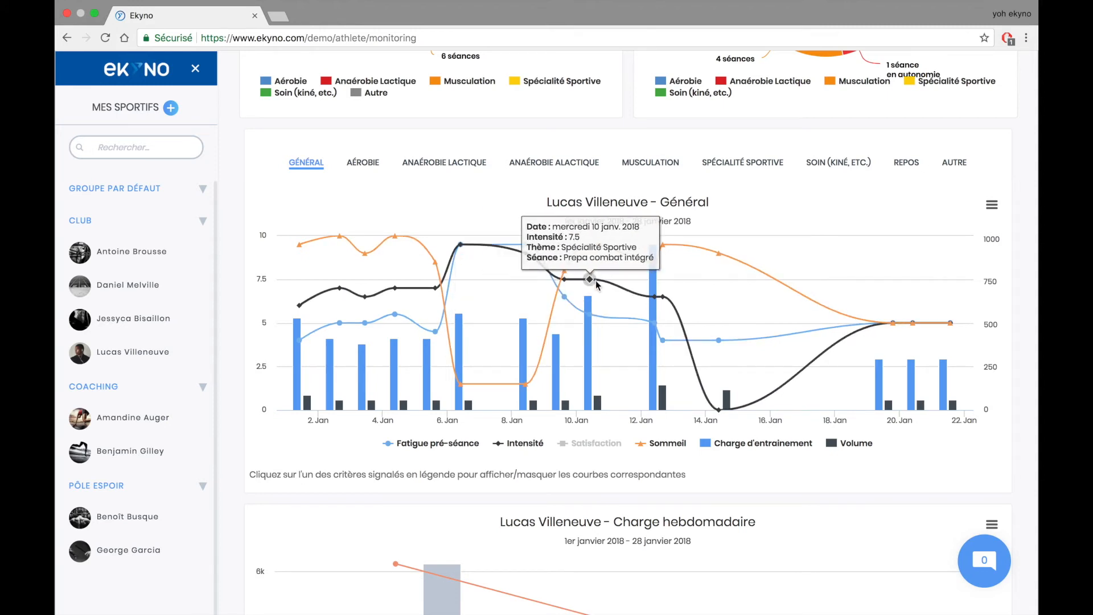
{"action": "mouse_move", "coordinate": [665, 300]}
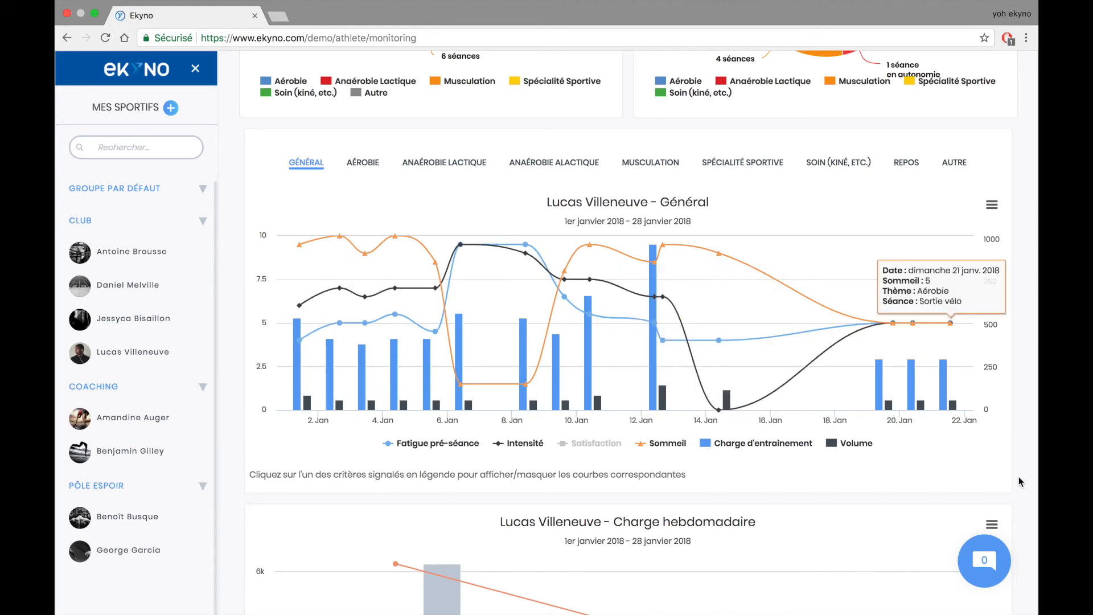
{"action": "scroll", "coordinate": [1018, 478], "scroll_direction": "down", "scroll_amount": 3}
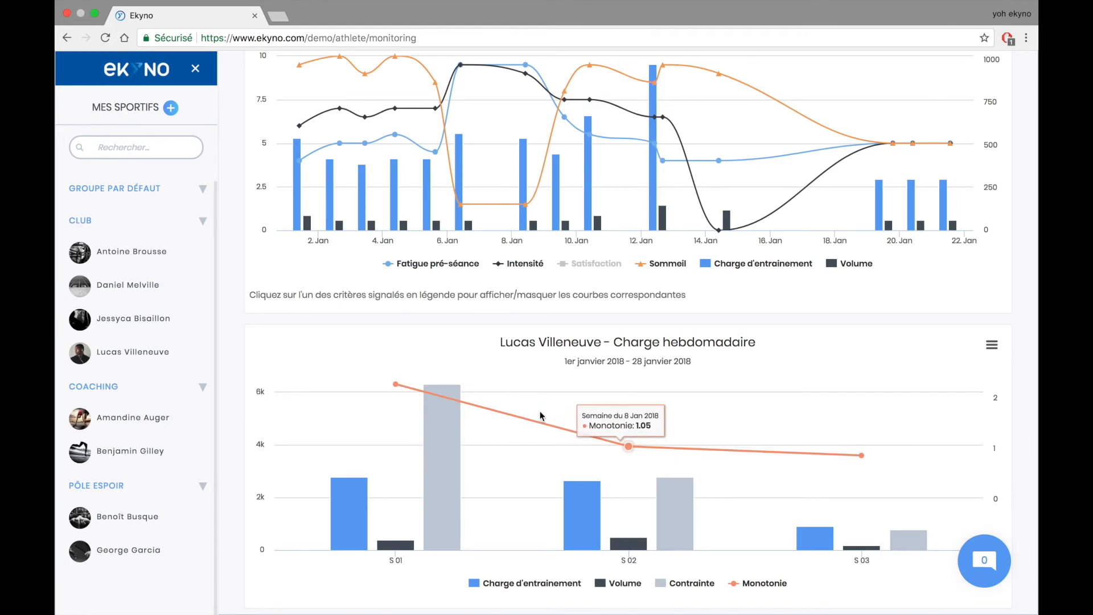
{"action": "mouse_move", "coordinate": [361, 509]}
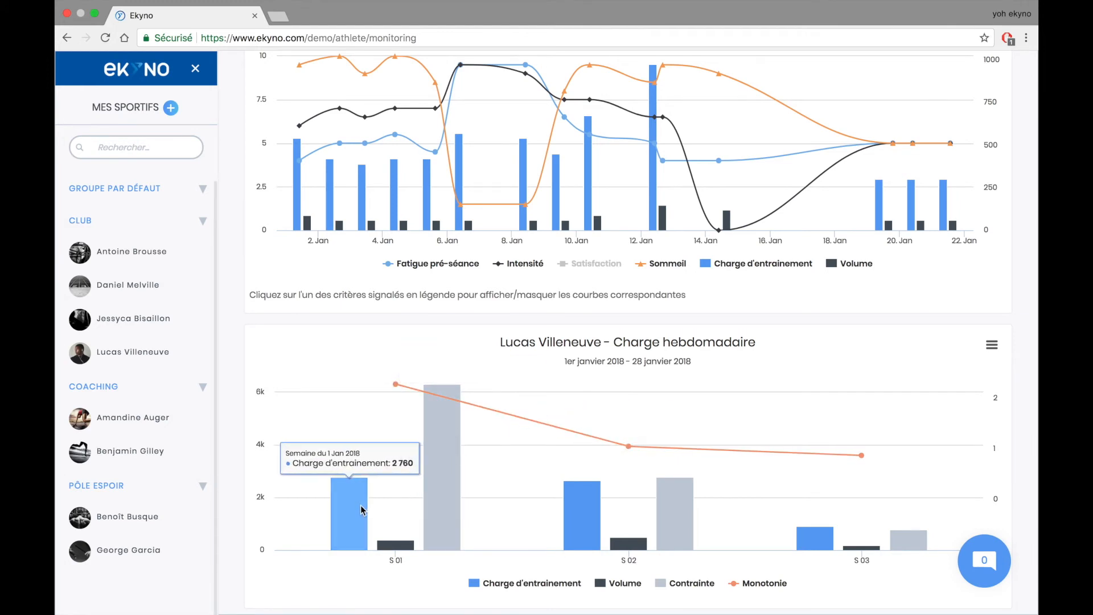
{"action": "mouse_move", "coordinate": [575, 499]}
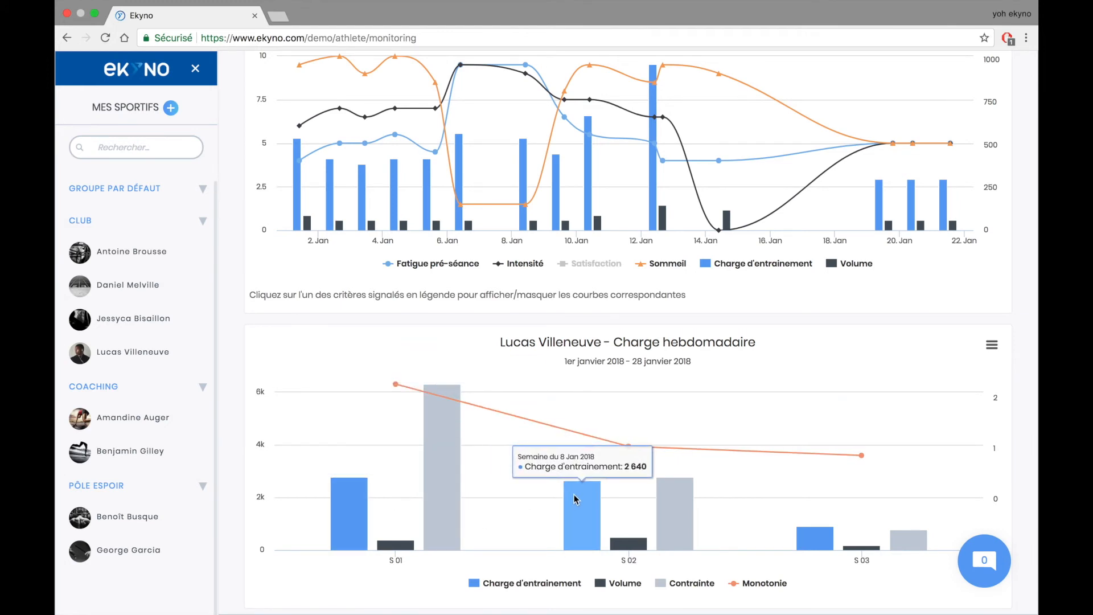
{"action": "mouse_move", "coordinate": [439, 432]}
{"action": "mouse_move", "coordinate": [826, 448]}
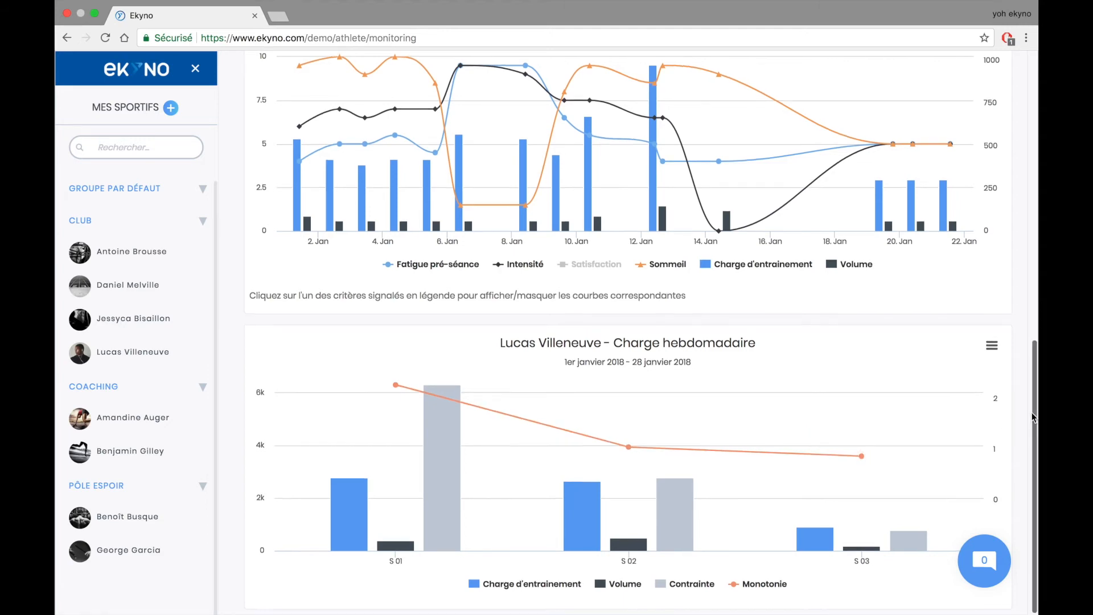
{"action": "scroll", "coordinate": [1032, 412], "scroll_direction": "up", "scroll_amount": 7}
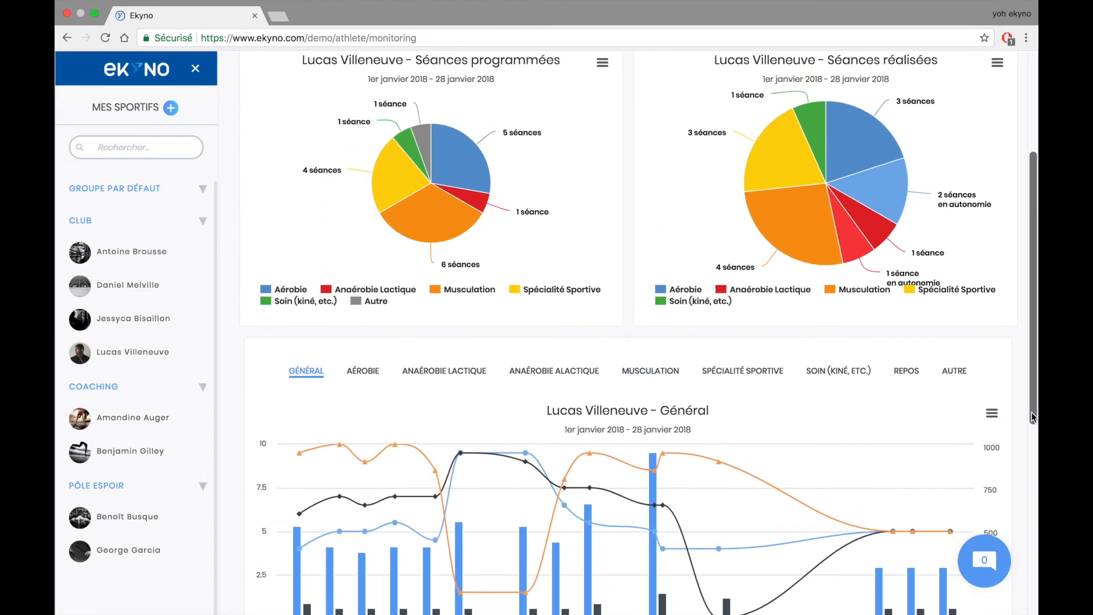
- Go to the athlete's Objectifs tab, which has no goals defined yet
{"action": "scroll", "coordinate": [1031, 412], "scroll_direction": "up", "scroll_amount": 4}
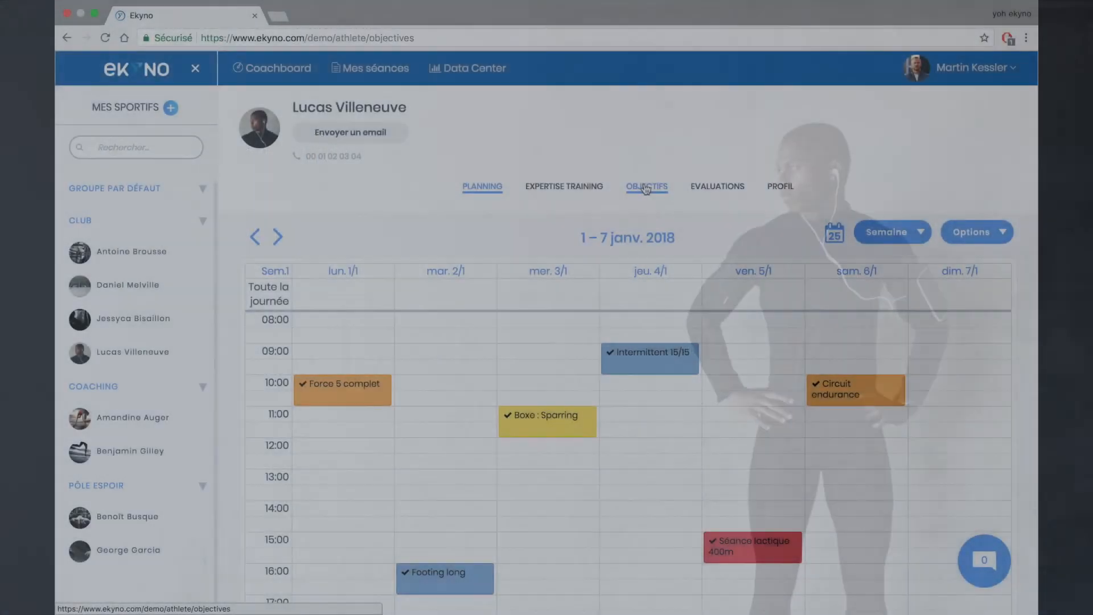
{"action": "left_click", "coordinate": [646, 188]}
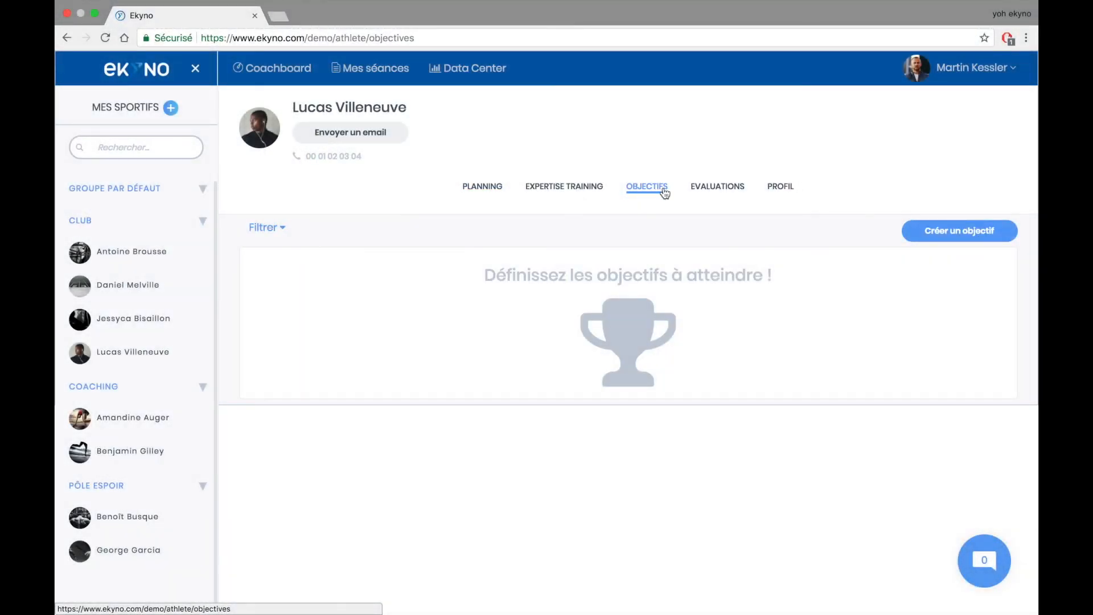
- Create a new objective with category Développement musculaire and objective Développement de la vitesse
{"action": "left_click", "coordinate": [952, 234]}
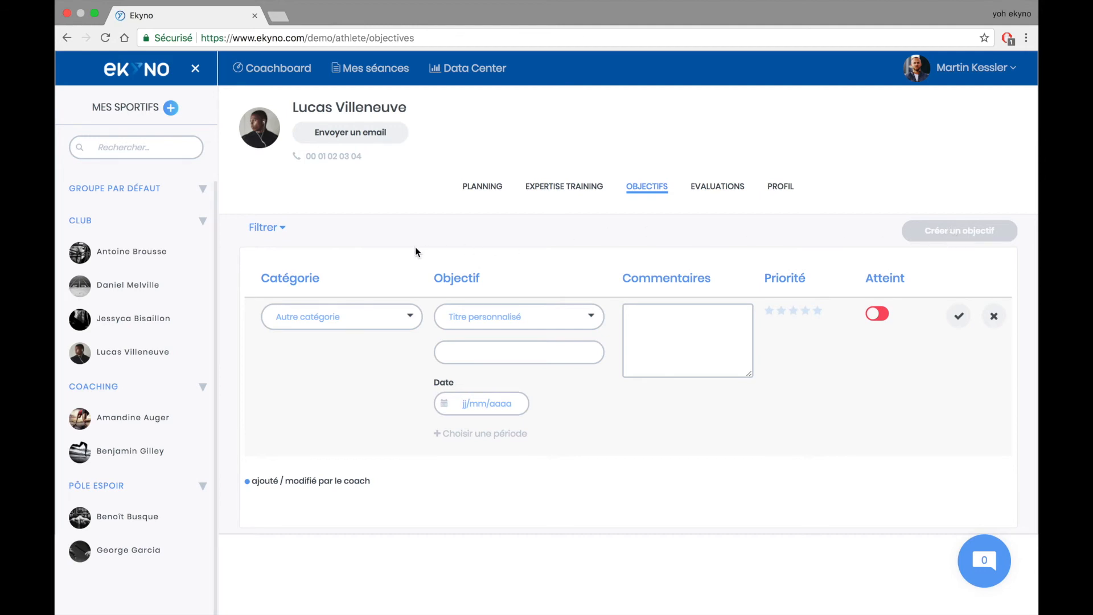
{"action": "left_click", "coordinate": [341, 317]}
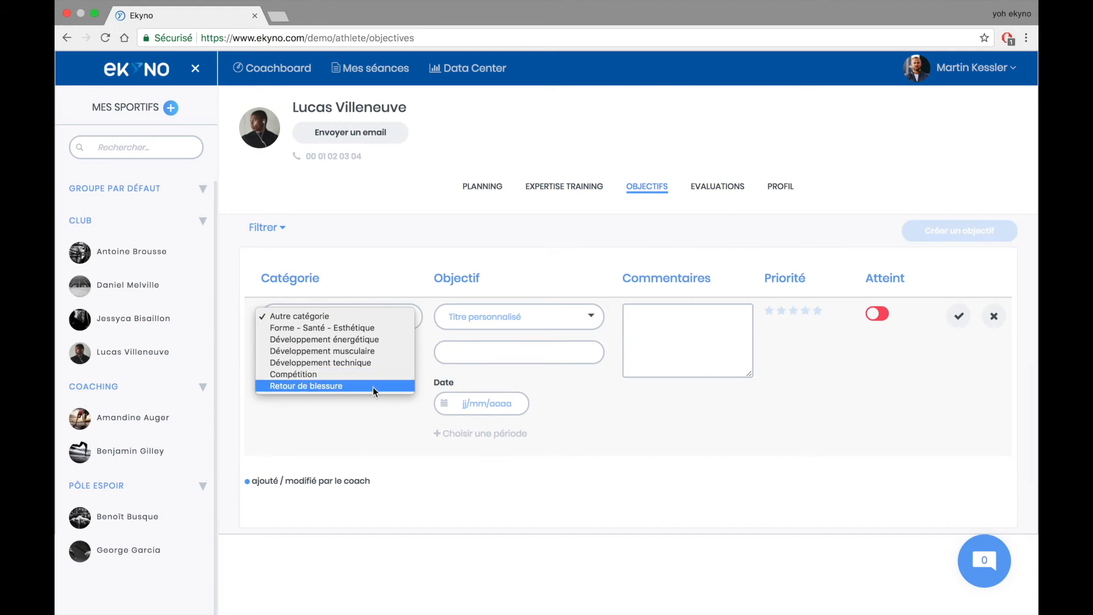
{"action": "left_click", "coordinate": [370, 351]}
{"action": "left_click", "coordinate": [497, 316]}
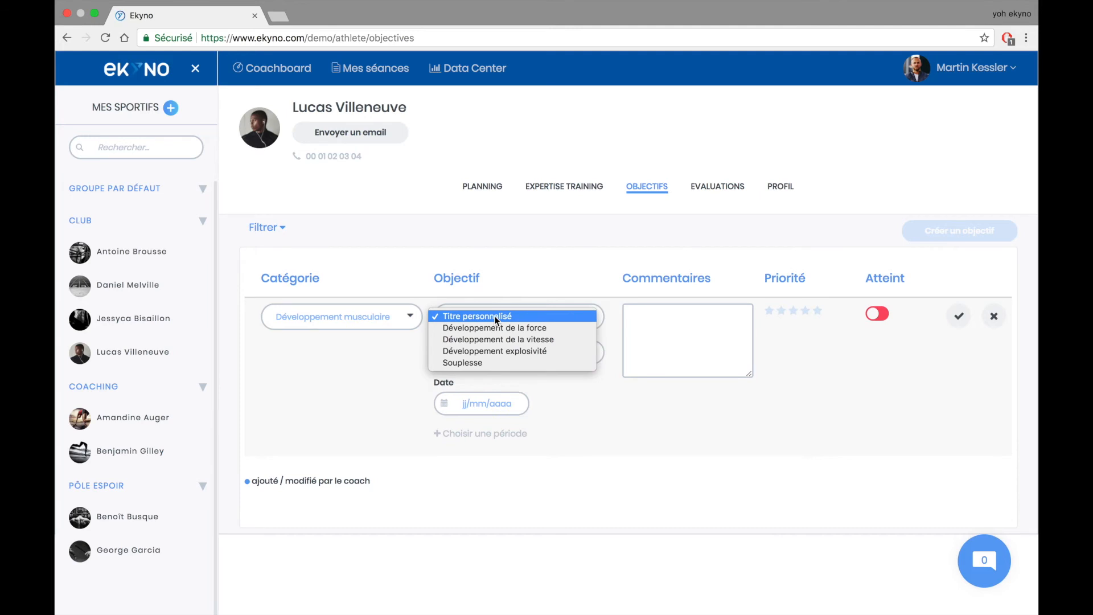
{"action": "left_click", "coordinate": [497, 339]}
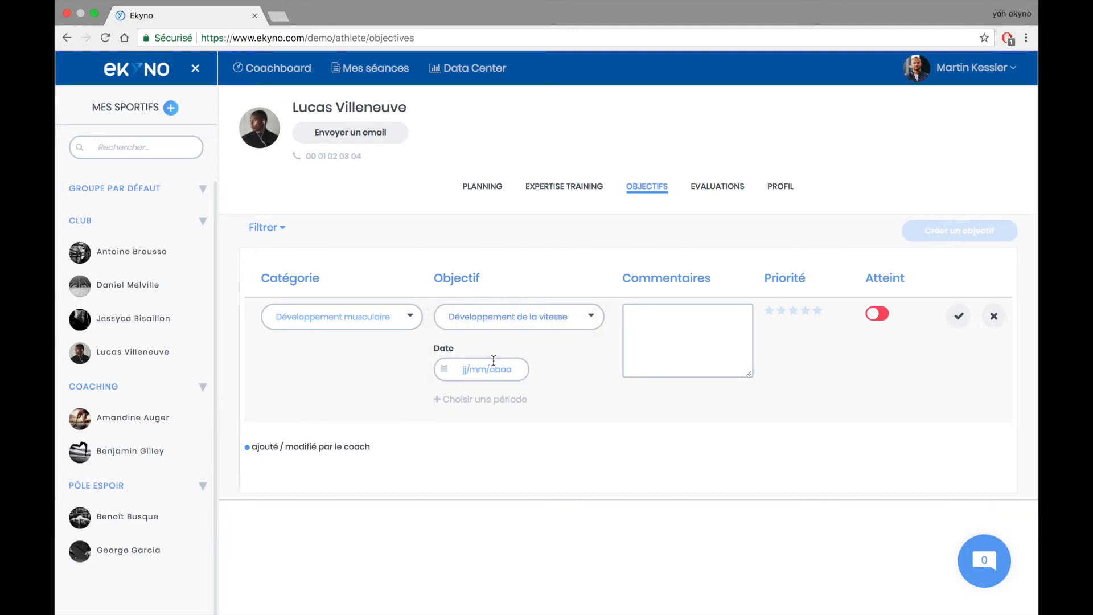
{"action": "left_click", "coordinate": [488, 370]}
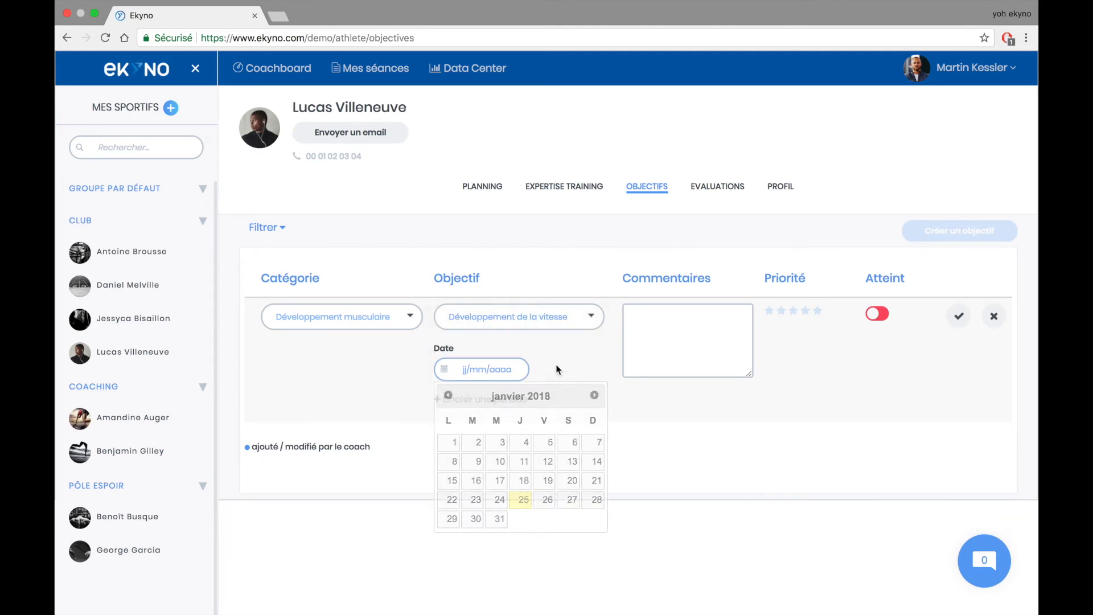
- Give the objective a period from 01/01/2018 to 31/01/2018
{"action": "left_click", "coordinate": [487, 400]}
{"action": "left_click", "coordinate": [494, 368]}
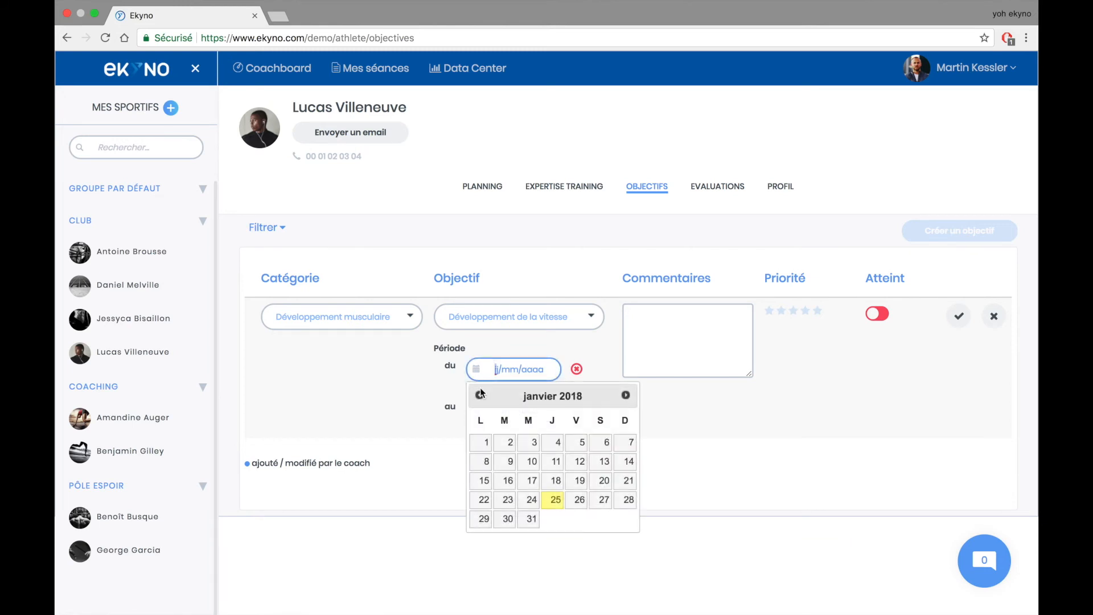
{"action": "left_click", "coordinate": [481, 446]}
{"action": "left_click", "coordinate": [489, 415]}
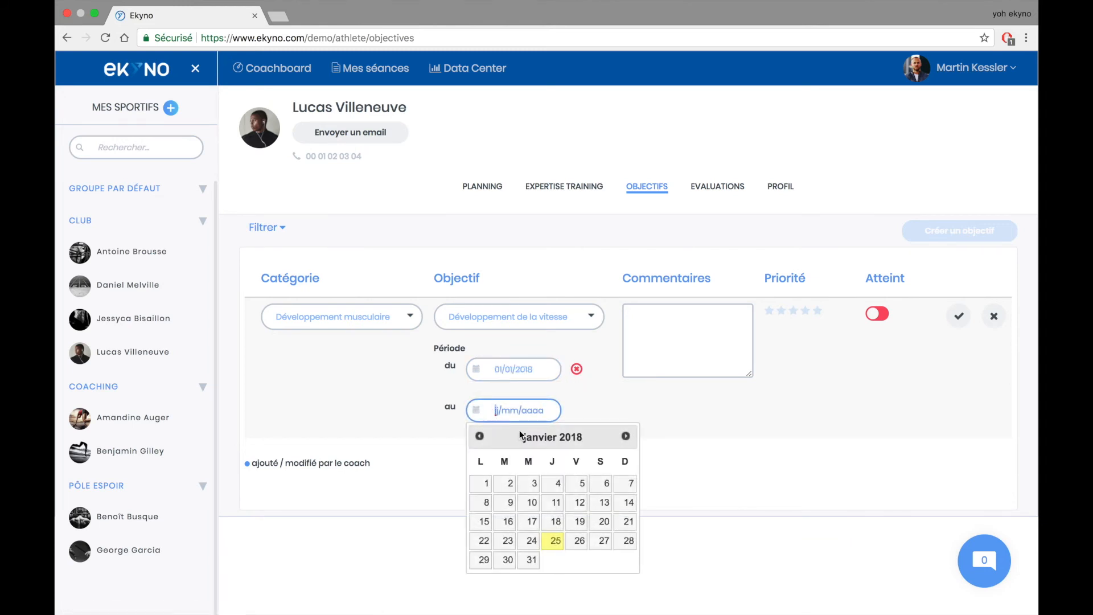
{"action": "left_click", "coordinate": [528, 559]}
{"action": "left_click", "coordinate": [655, 339]}
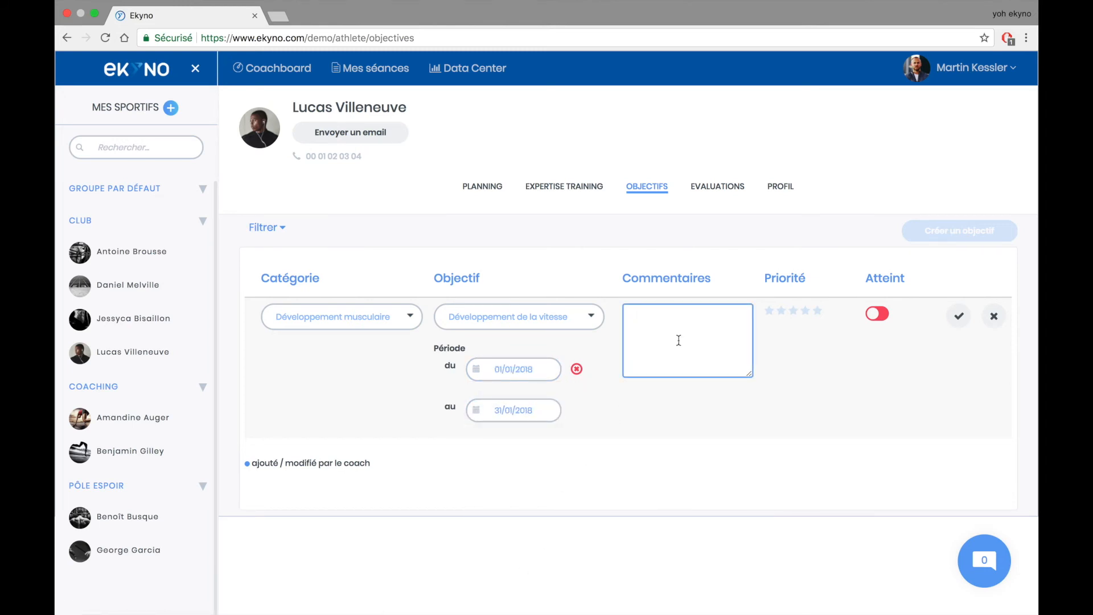
- Set the objective's priority to four stars and save it
{"action": "left_click", "coordinate": [793, 312]}
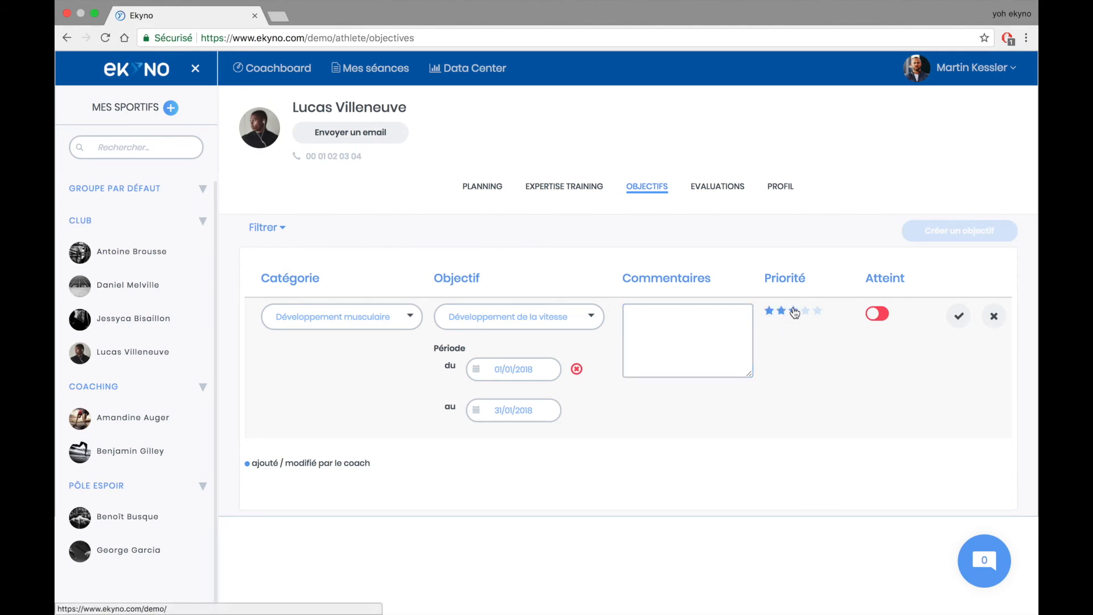
{"action": "left_click", "coordinate": [804, 310]}
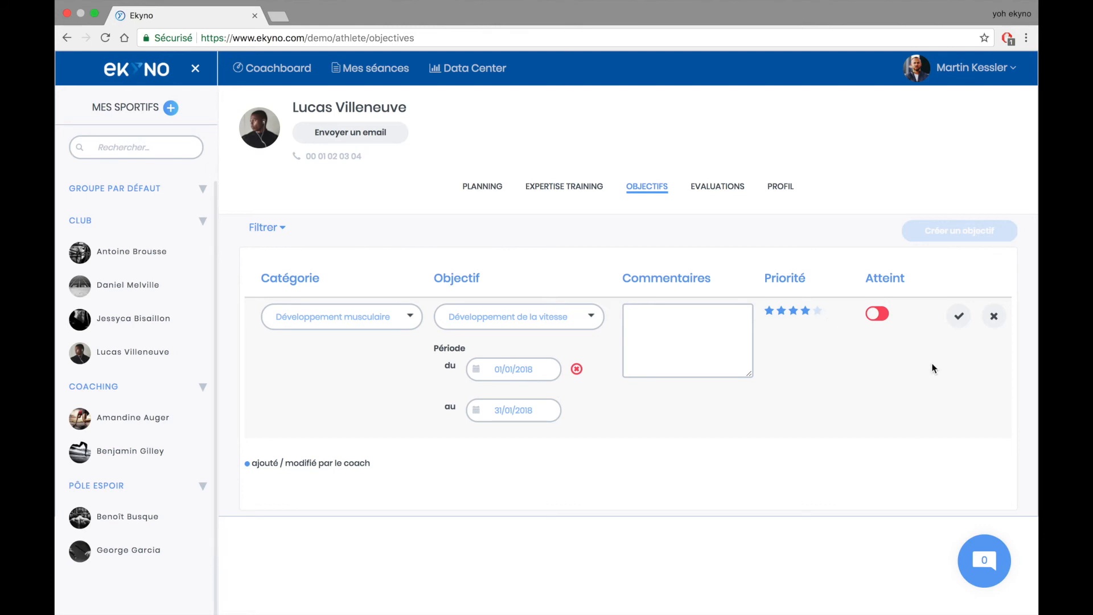
{"action": "left_click", "coordinate": [959, 317]}
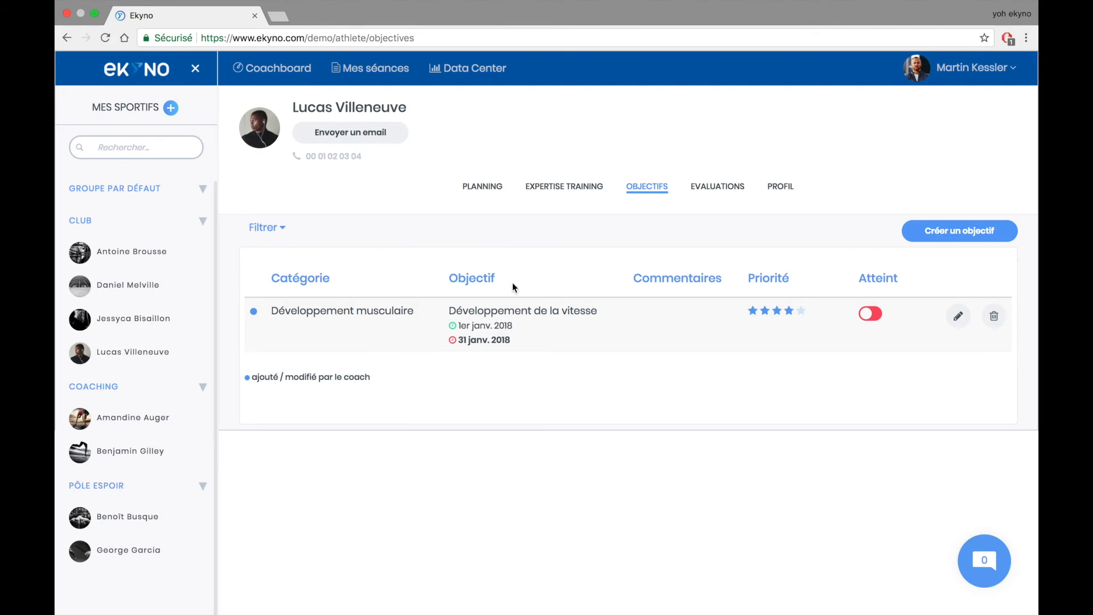
- Review the Développement de la vitesse objective in the athlete's January 2018 monthly planning
{"action": "left_click", "coordinate": [483, 187]}
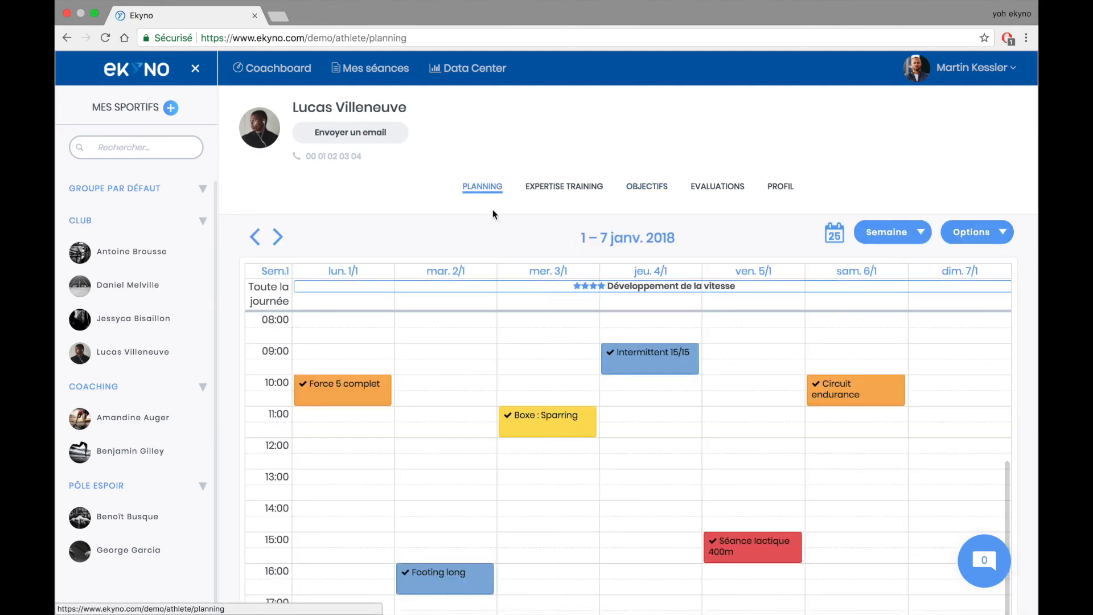
{"action": "left_click", "coordinate": [687, 291]}
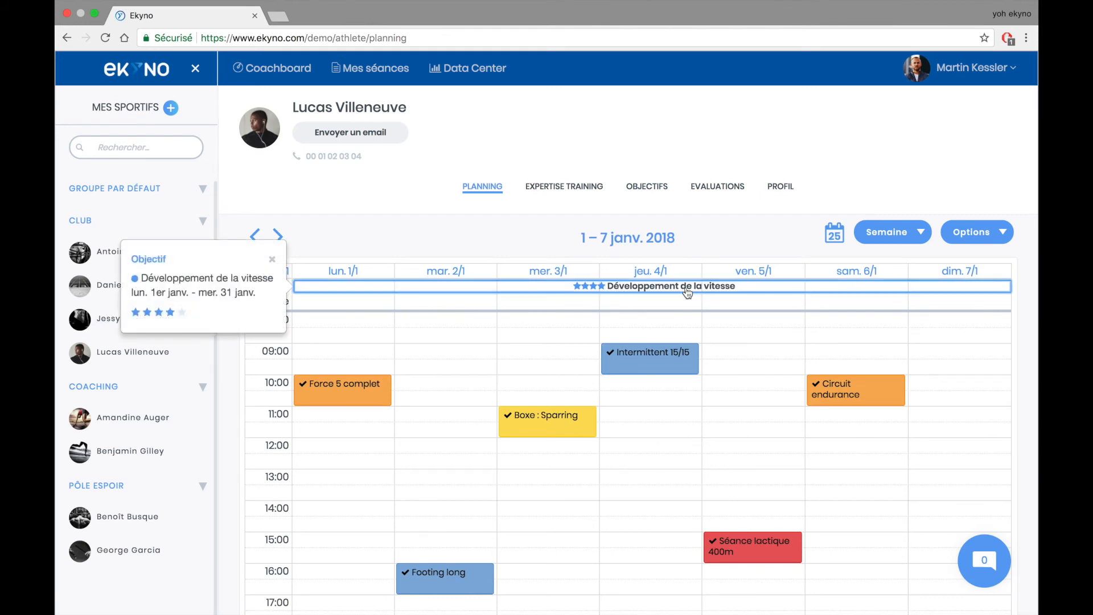
{"action": "left_click", "coordinate": [913, 239]}
{"action": "left_click", "coordinate": [868, 334]}
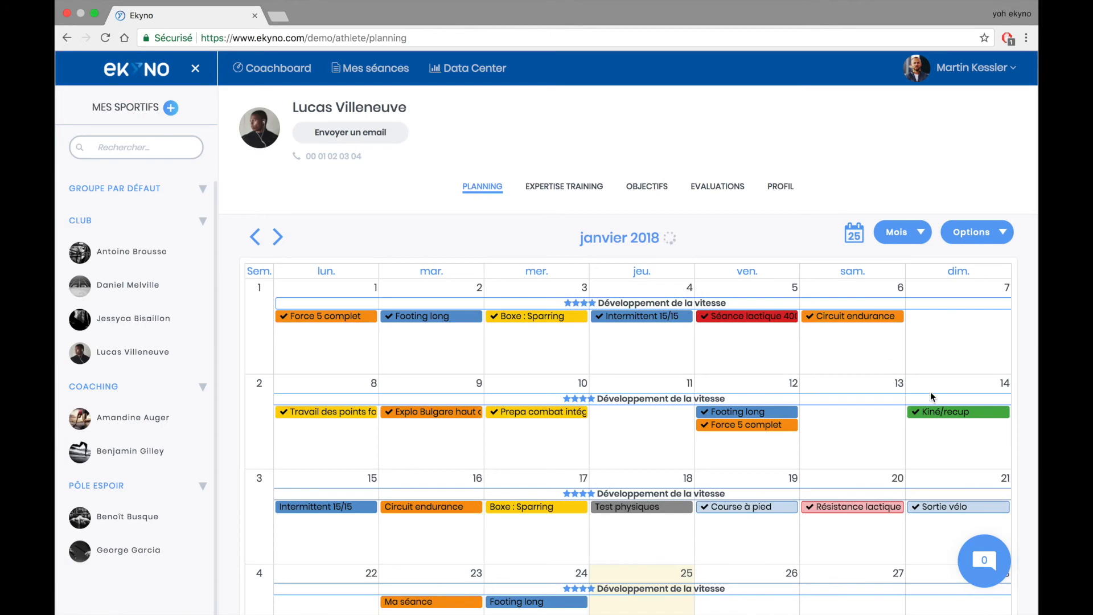
{"action": "scroll", "coordinate": [978, 433], "scroll_direction": "down", "scroll_amount": 3}
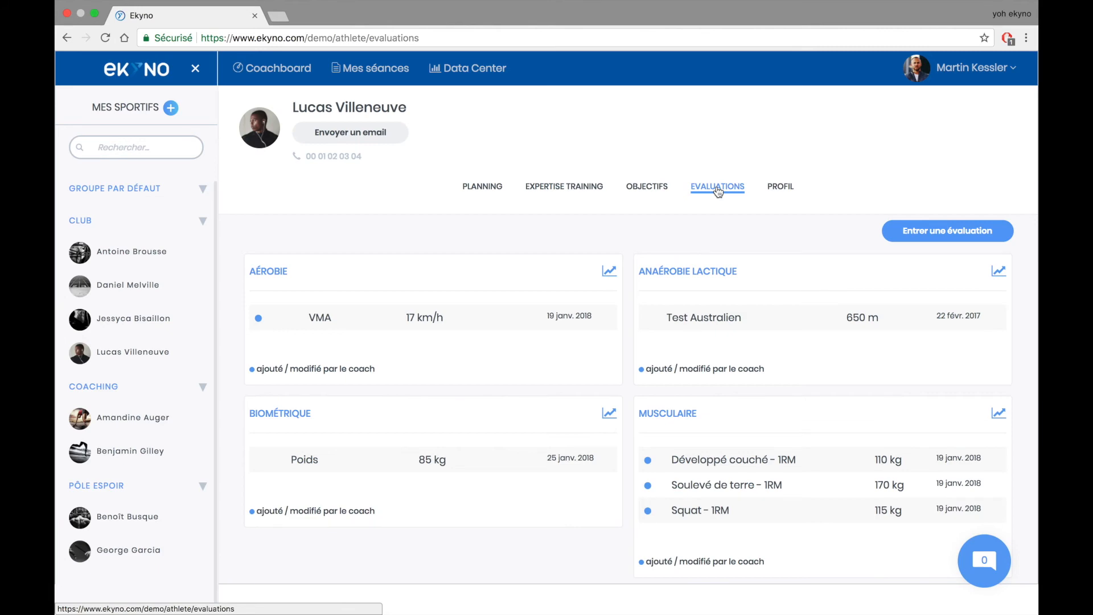
- Record a new Poids evaluation of 89 kg for the athlete
{"action": "left_click", "coordinate": [932, 236]}
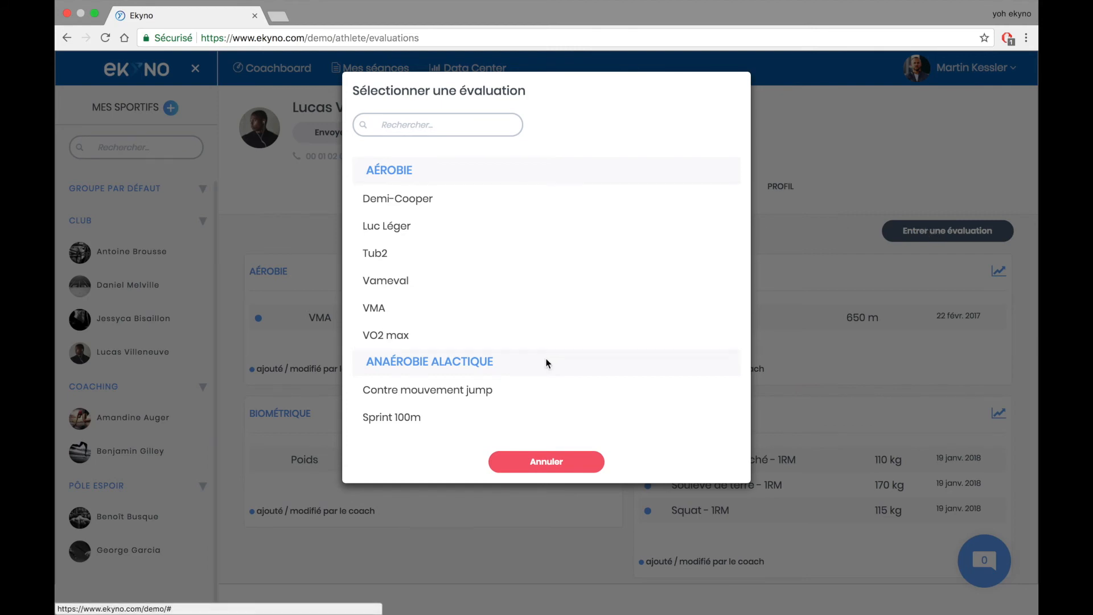
{"action": "scroll", "coordinate": [545, 362], "scroll_direction": "down", "scroll_amount": 5}
{"action": "left_click", "coordinate": [432, 125]}
{"action": "type", "text": "poids"}
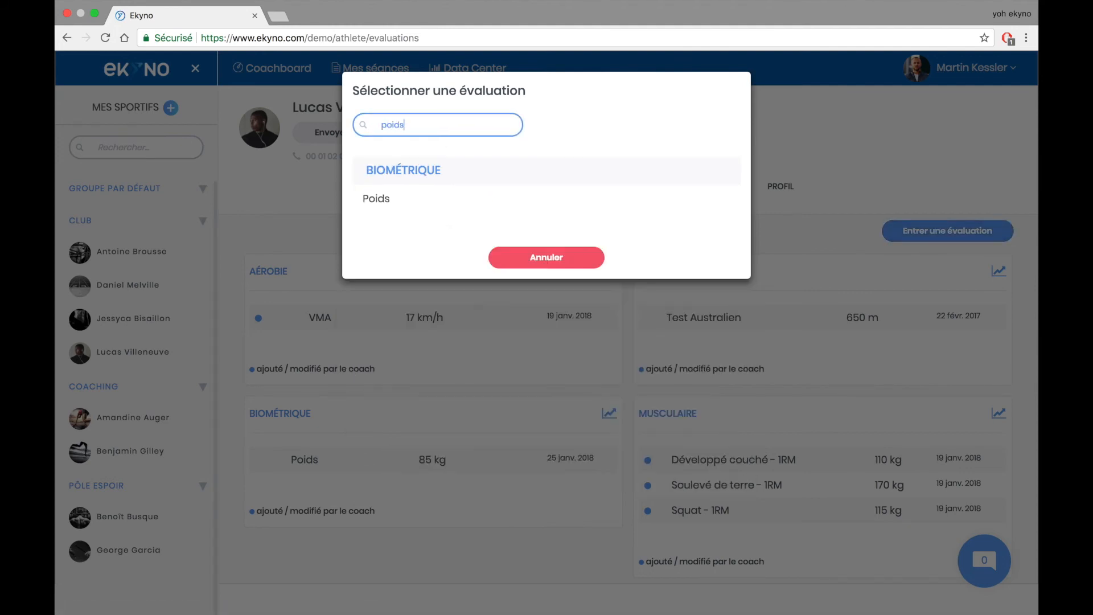
{"action": "left_click", "coordinate": [404, 199]}
{"action": "left_click", "coordinate": [330, 291]}
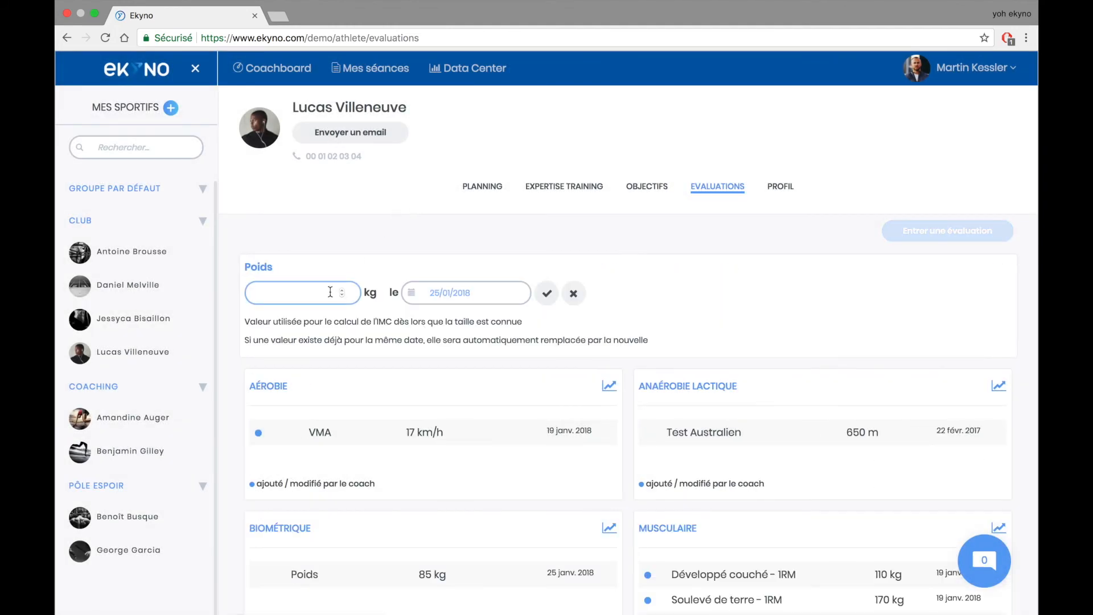
{"action": "type", "text": "89"}
{"action": "left_click", "coordinate": [546, 294]}
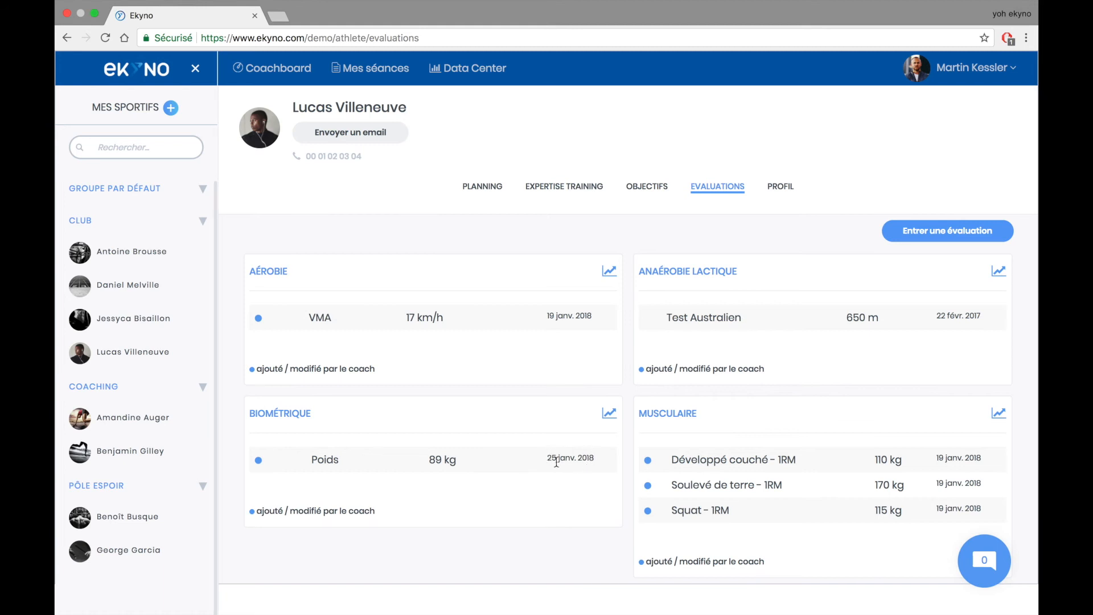
- Check the Biométrique weight chart, cancel a period change, and return to the evaluation cards
{"action": "left_click", "coordinate": [610, 415]}
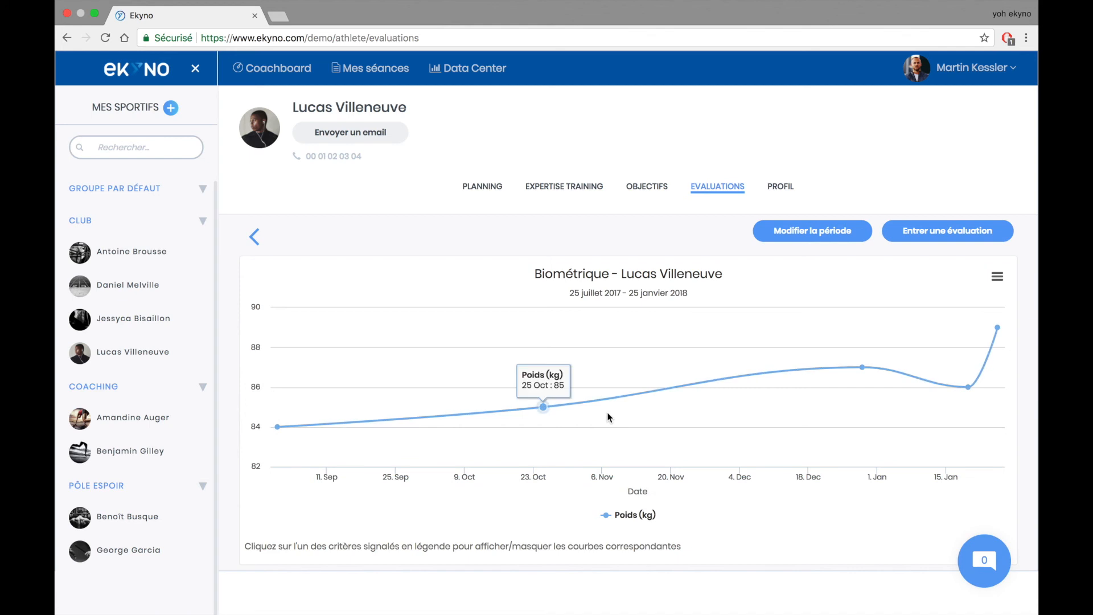
{"action": "mouse_move", "coordinate": [966, 391]}
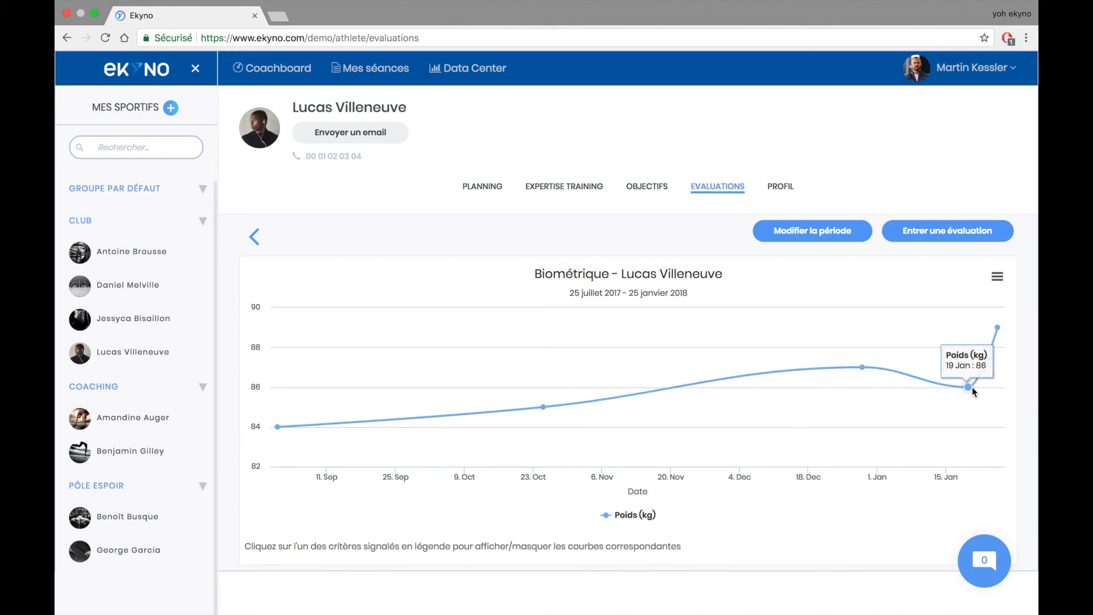
{"action": "left_click", "coordinate": [833, 232]}
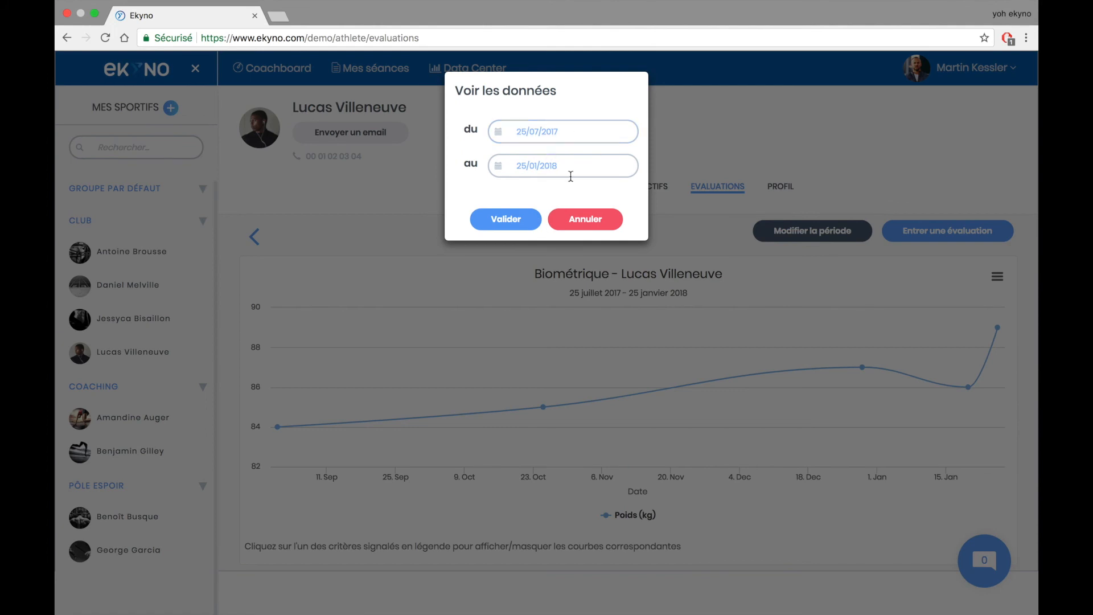
{"action": "left_click", "coordinate": [588, 222]}
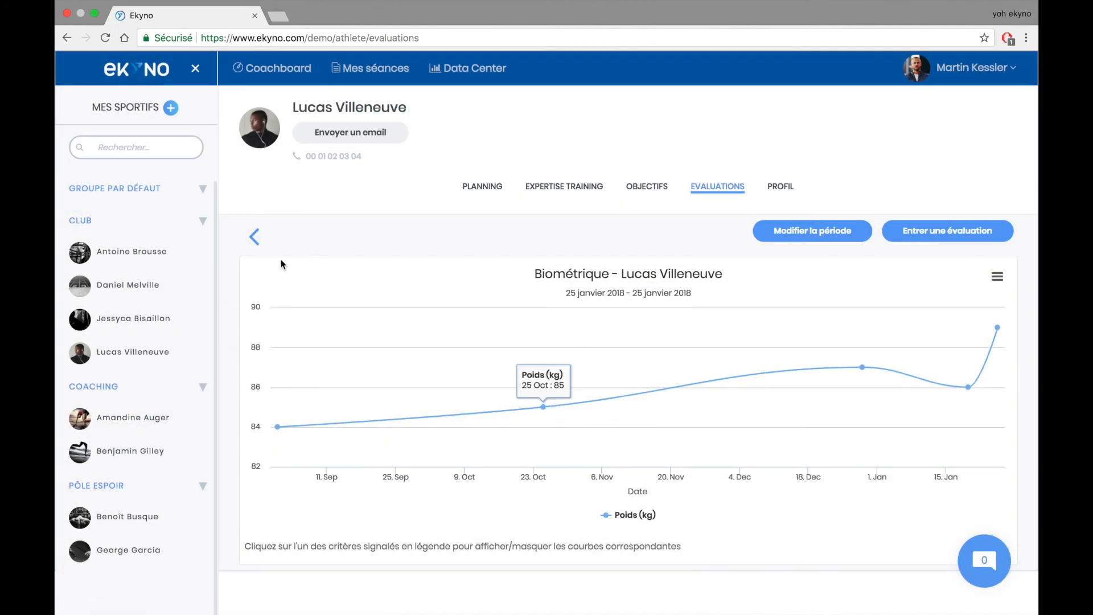
{"action": "left_click", "coordinate": [255, 236]}
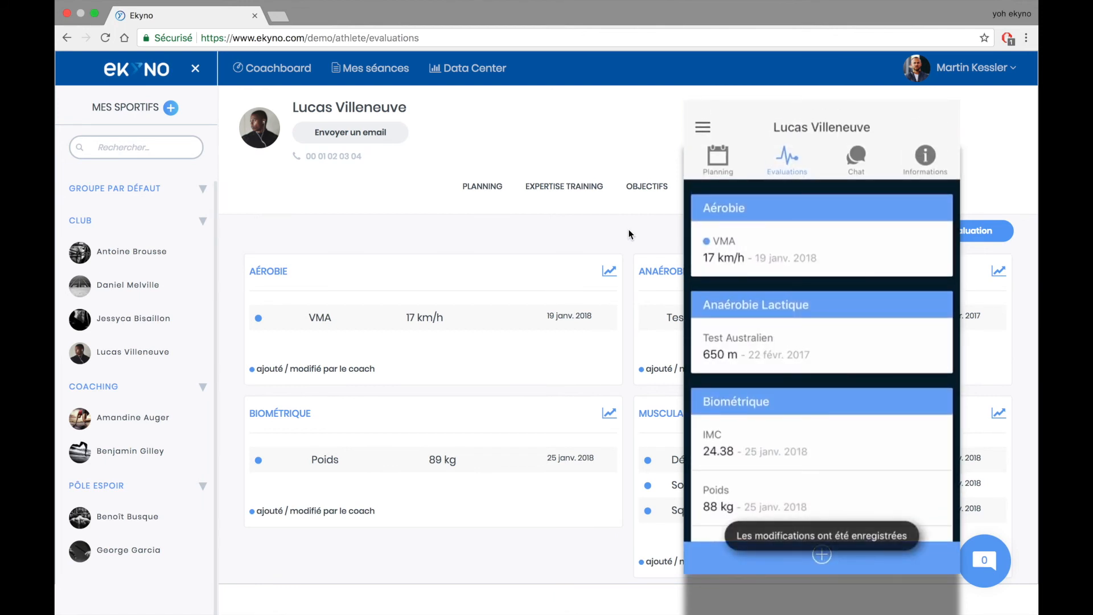
- Reload the Evaluations tab so the Biométrique card shows IMC 24.65, 89 kg, 190 cm
{"action": "left_click", "coordinate": [716, 190]}
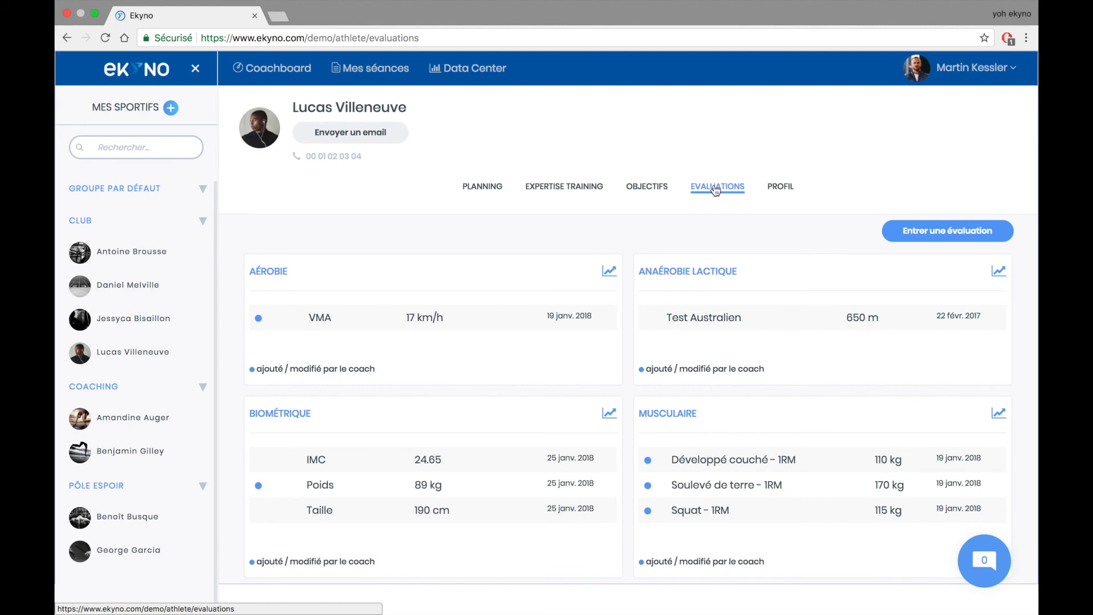
- In Personnaliser, browse the Anaérobie, Biométrique and Musculaire rubrics, then start a new rubric
{"action": "left_click", "coordinate": [1000, 67]}
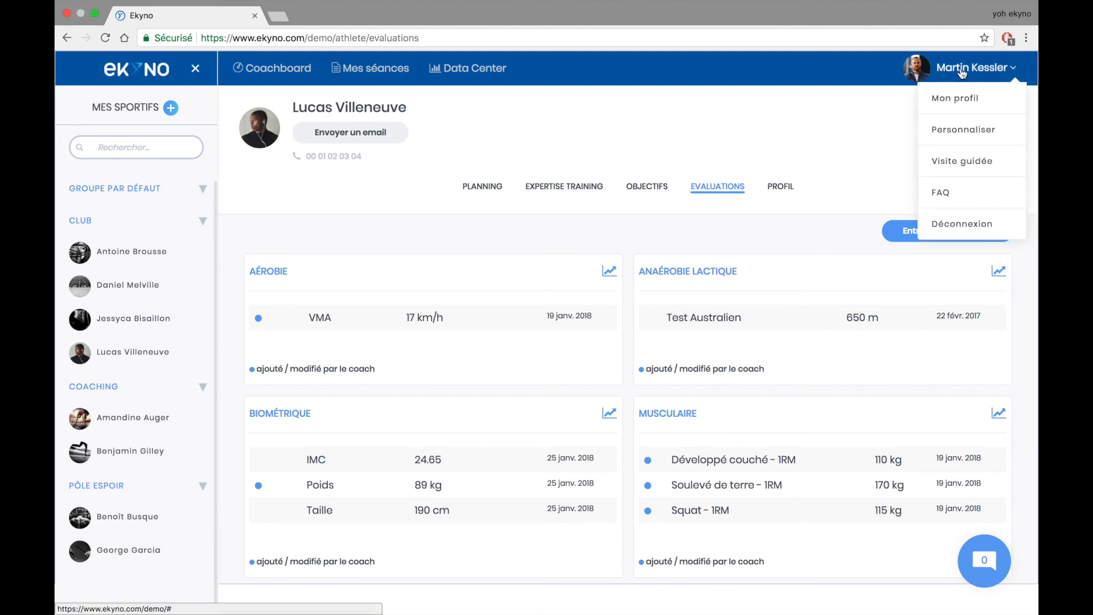
{"action": "left_click", "coordinate": [959, 131]}
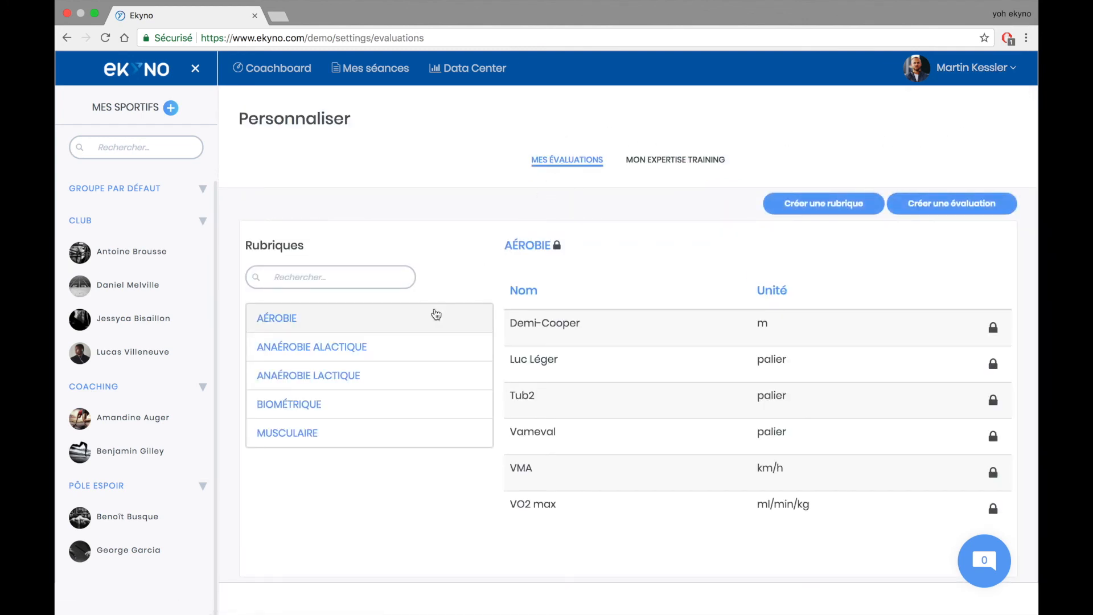
{"action": "left_click", "coordinate": [409, 350]}
{"action": "left_click", "coordinate": [411, 383]}
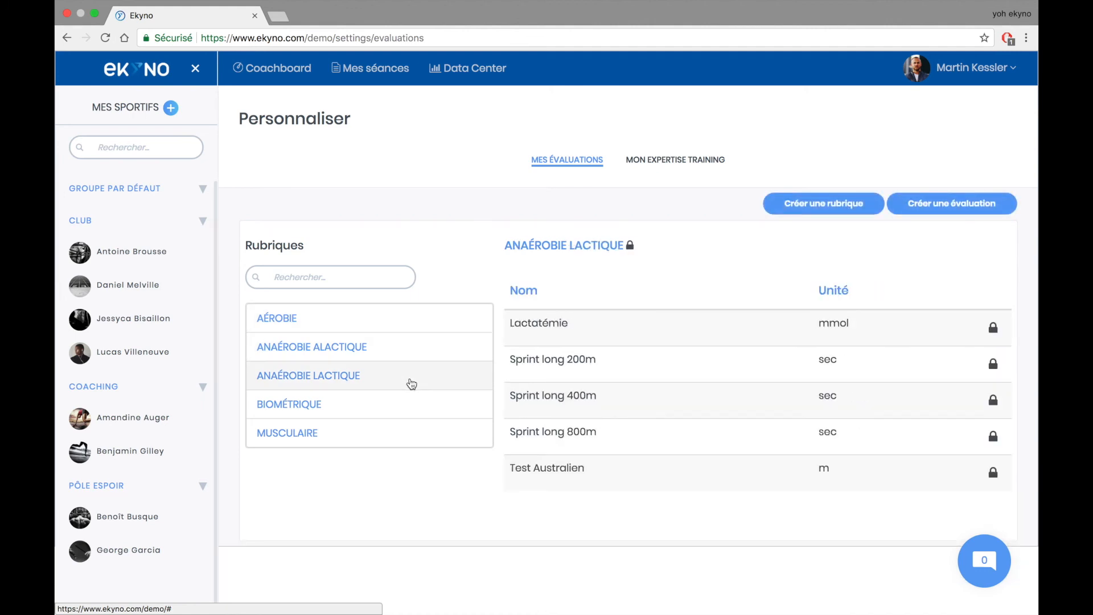
{"action": "left_click", "coordinate": [414, 409]}
{"action": "left_click", "coordinate": [421, 436]}
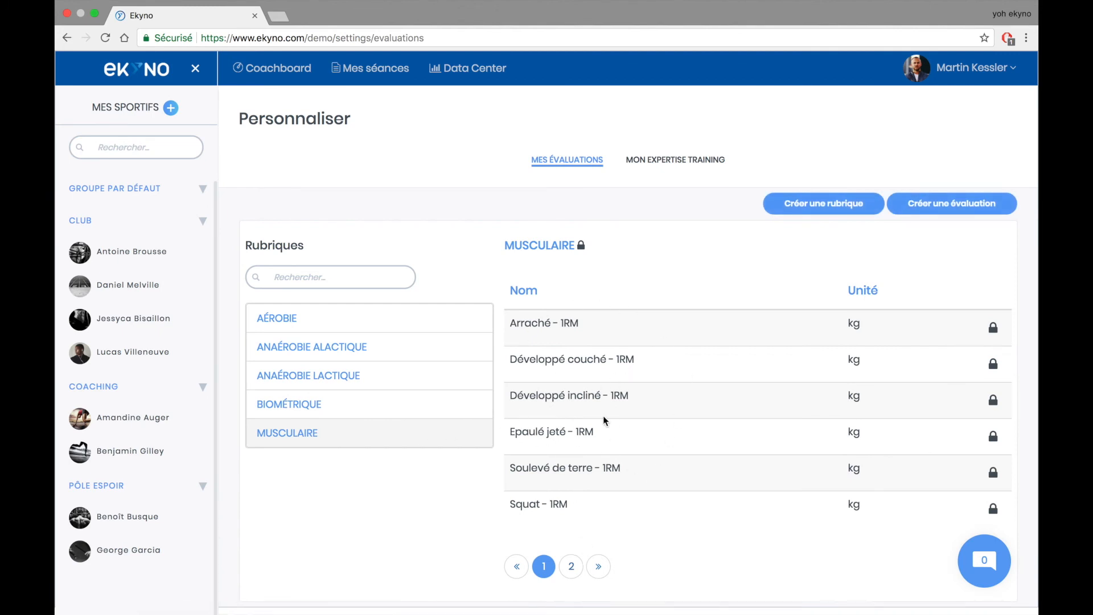
{"action": "left_click", "coordinate": [803, 204]}
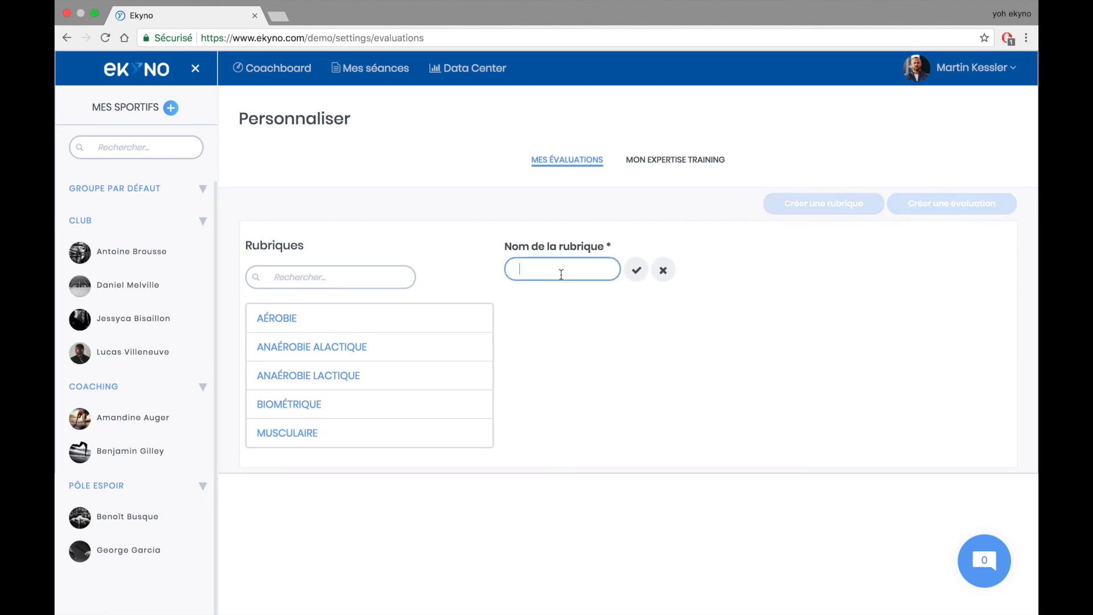
- Create the 'Tests natations' category and start a new evaluation in it
{"action": "type", "text": "Tests natations"}
{"action": "left_click", "coordinate": [636, 270]}
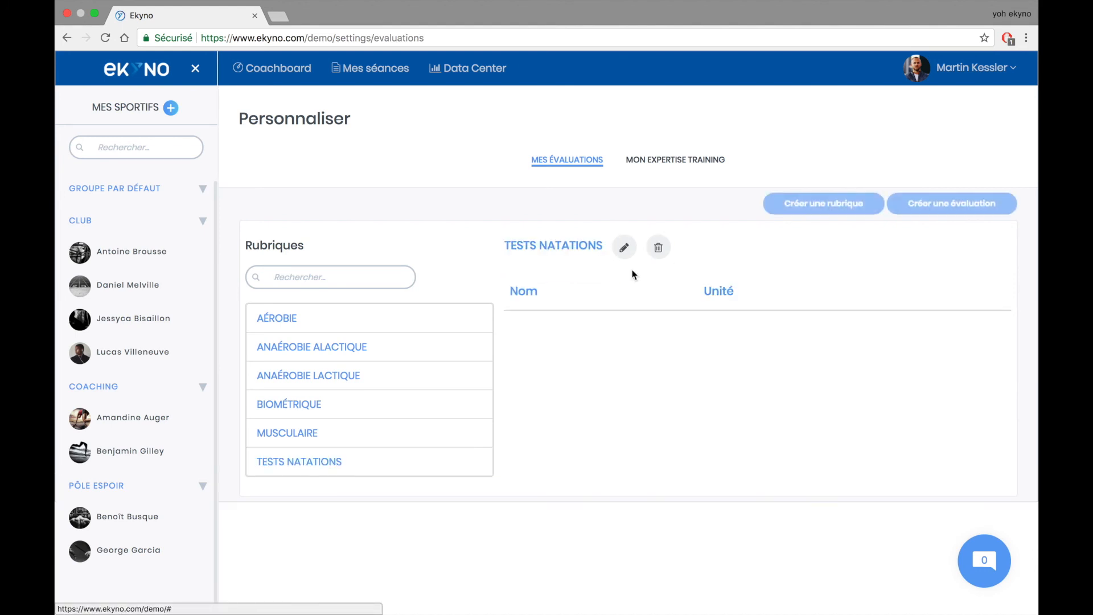
{"action": "left_click", "coordinate": [932, 200]}
- Save a Sprint 50m evaluation measured in sec, then open a club athlete's planning
{"action": "left_click", "coordinate": [607, 329]}
{"action": "type", "text": "Sprint 50m"}
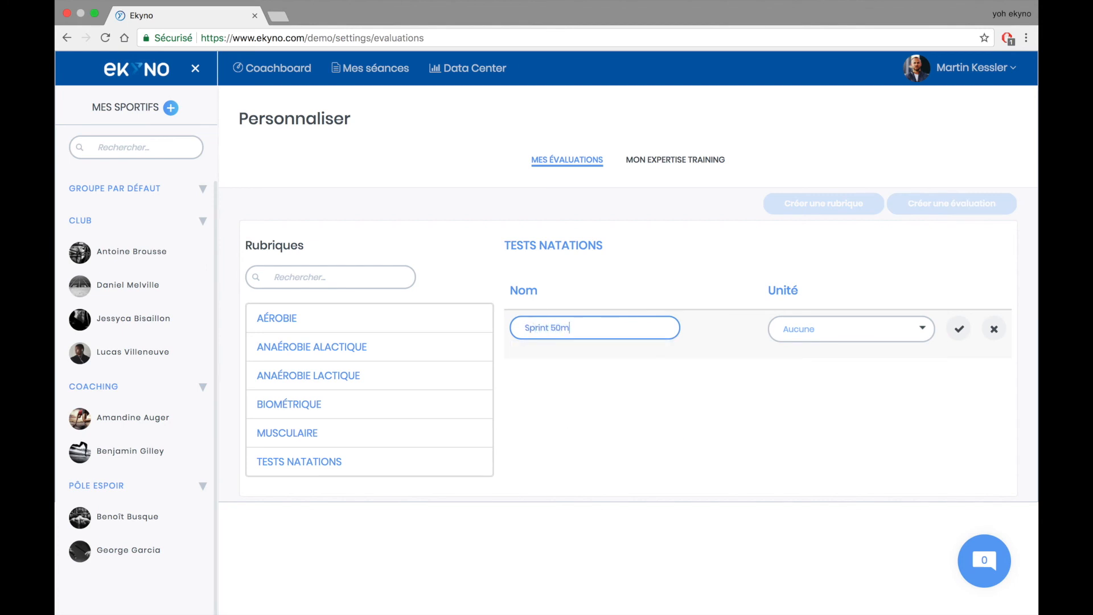
{"action": "left_click", "coordinate": [836, 329]}
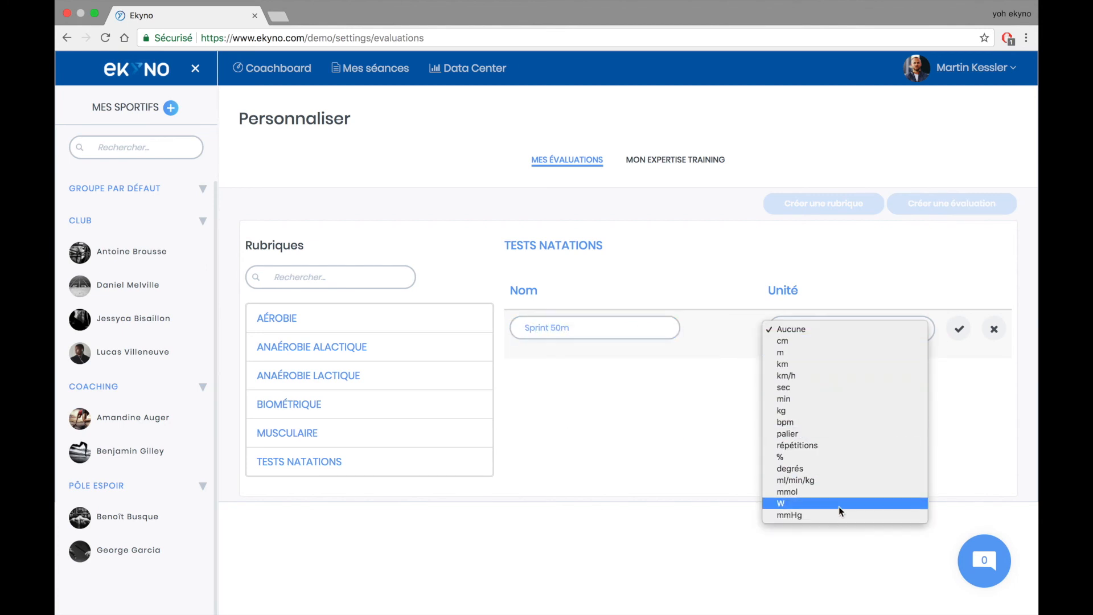
{"action": "left_click", "coordinate": [805, 386]}
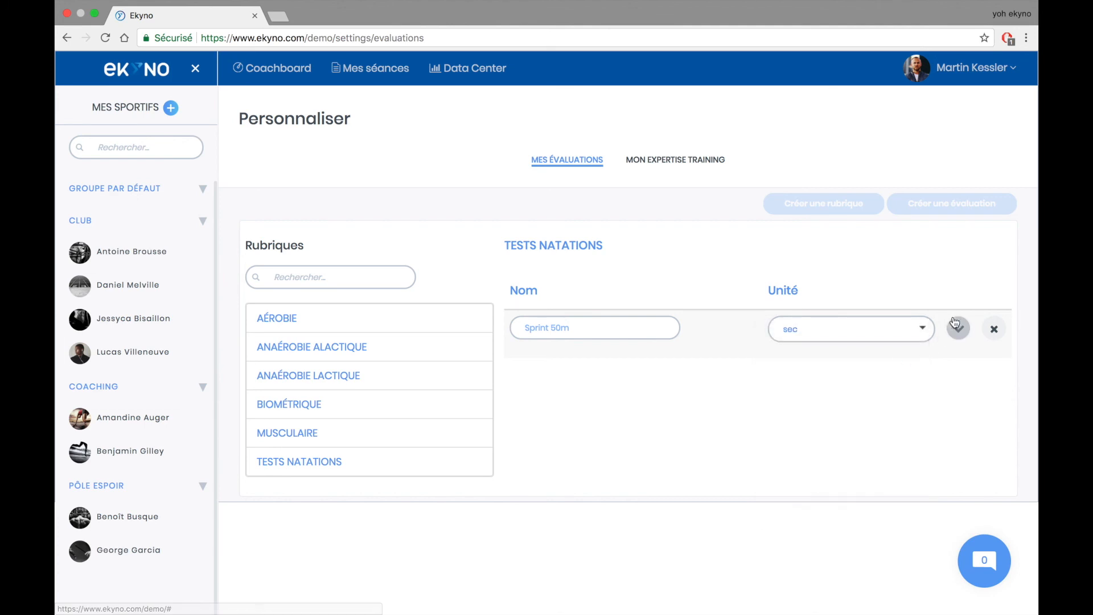
{"action": "left_click", "coordinate": [958, 328]}
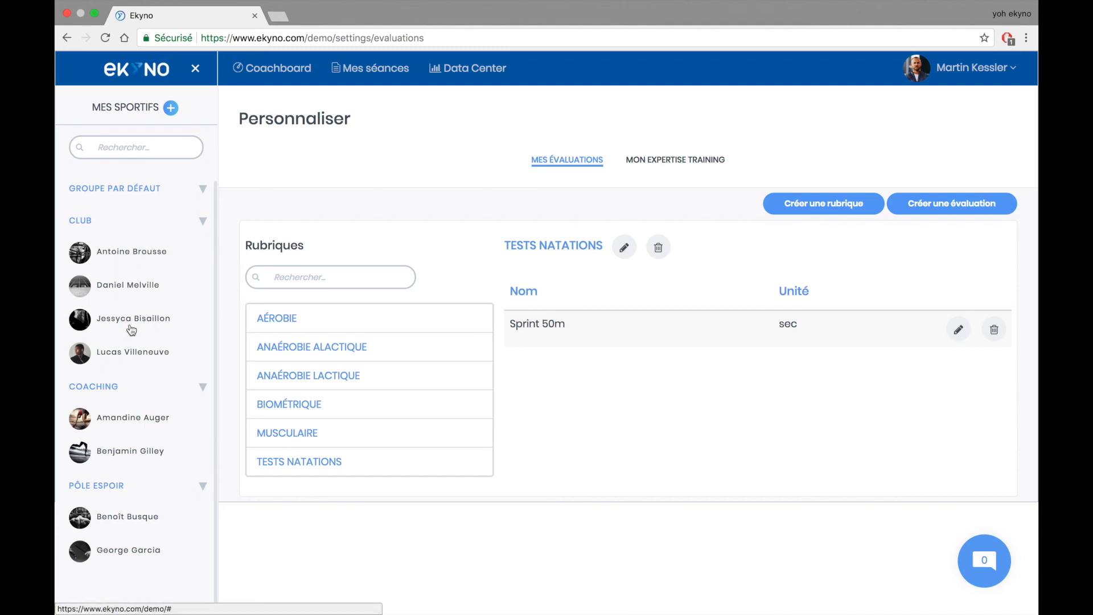
{"action": "left_click", "coordinate": [133, 296]}
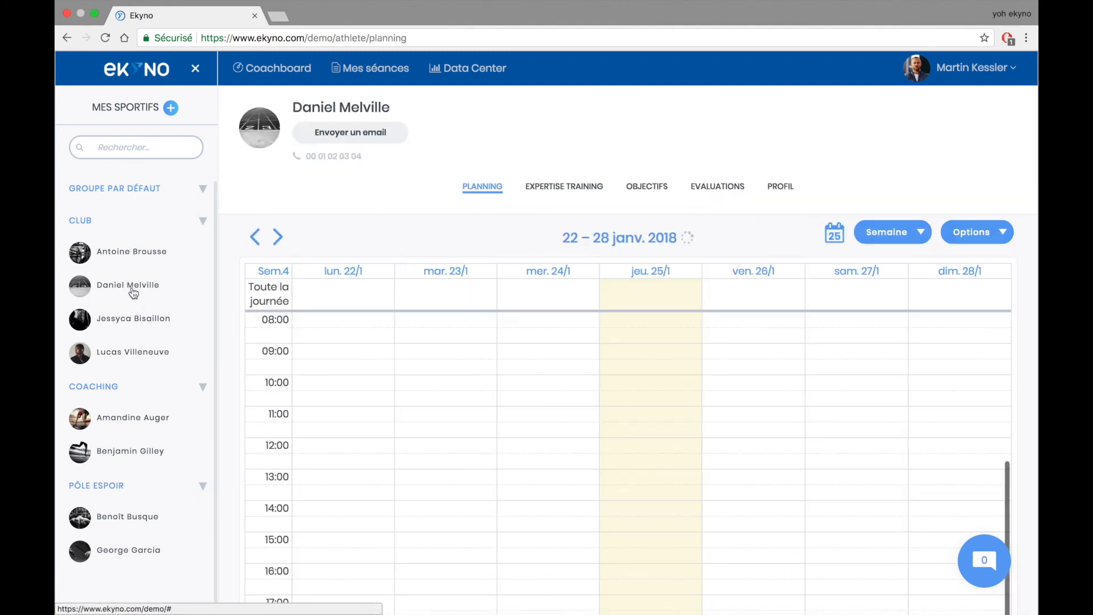
- Search 'nat' in the athlete's evaluation picker to find Sprint 50m, then cancel
{"action": "left_click", "coordinate": [714, 193]}
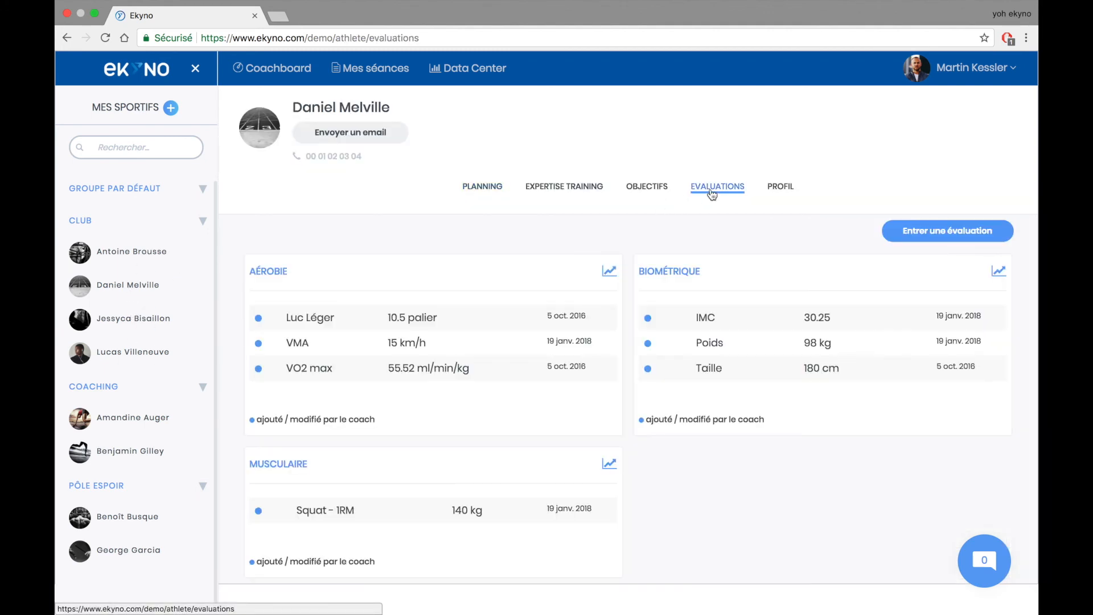
{"action": "left_click", "coordinate": [918, 231]}
{"action": "left_click", "coordinate": [443, 124]}
{"action": "type", "text": "nat"}
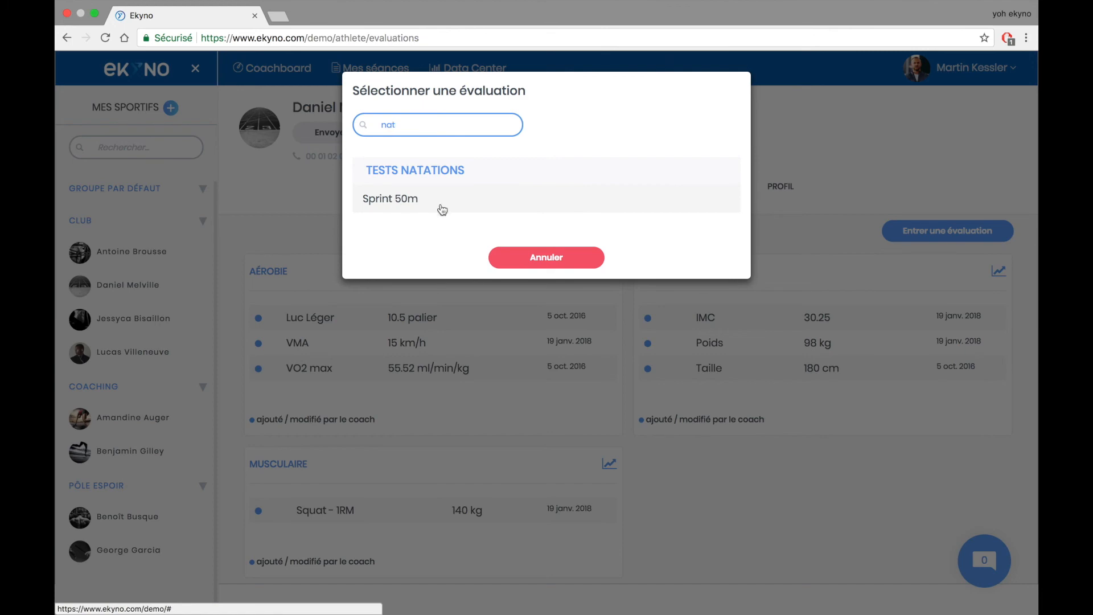
{"action": "left_click", "coordinate": [517, 254]}
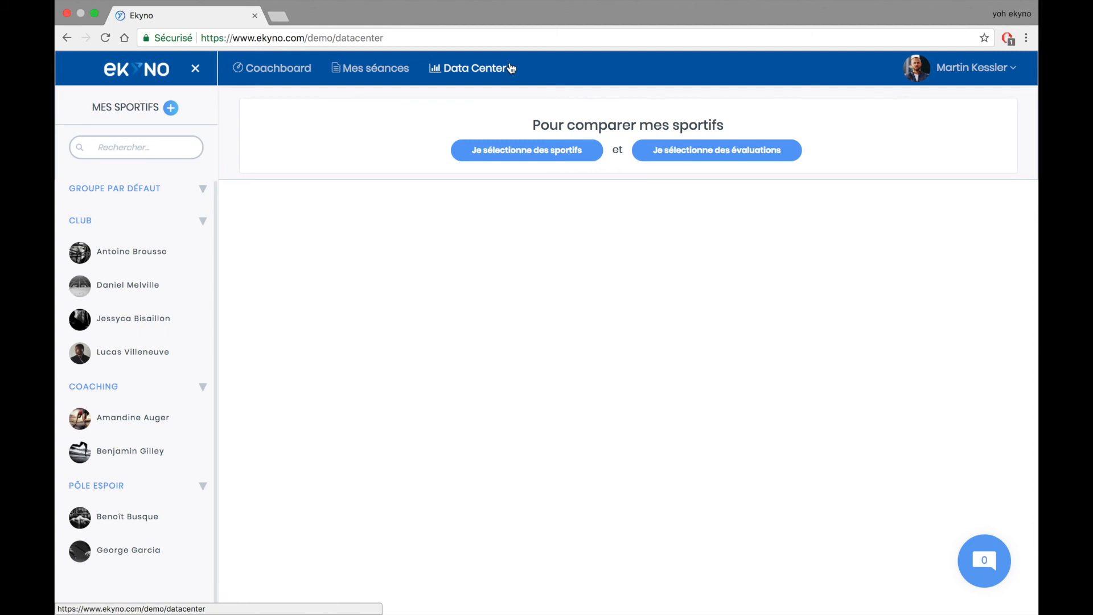
- Select every athlete in the CLUB, COACHING and PÔLE ESPOIR groups for comparison
{"action": "left_click", "coordinate": [512, 151]}
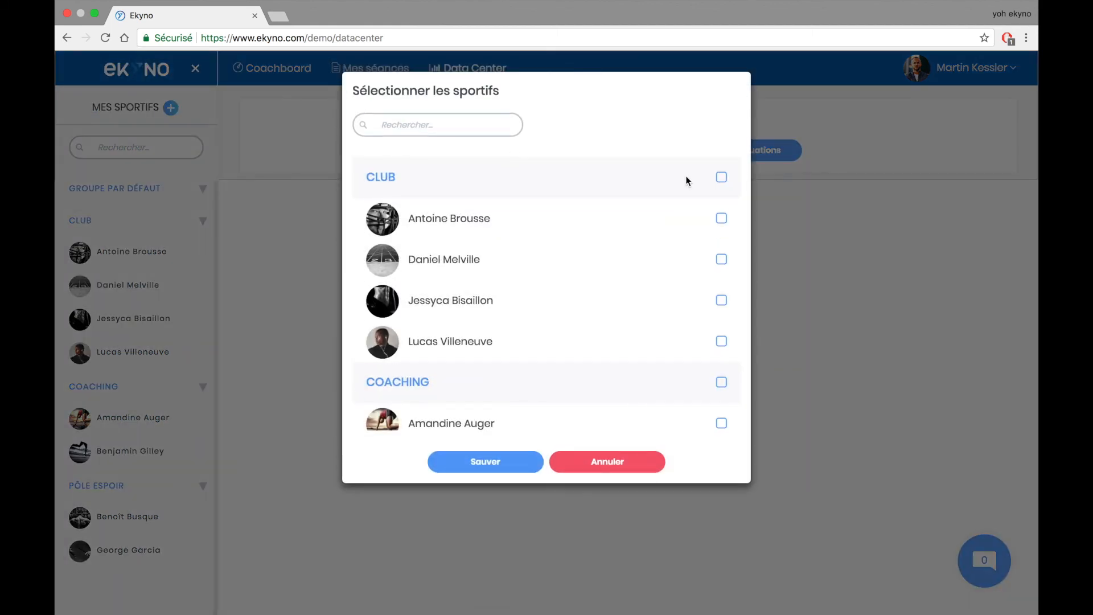
{"action": "left_click", "coordinate": [719, 177]}
{"action": "left_click", "coordinate": [721, 383]}
{"action": "scroll", "coordinate": [721, 386], "scroll_direction": "down", "scroll_amount": 1}
{"action": "scroll", "coordinate": [721, 370], "scroll_direction": "down", "scroll_amount": 3}
{"action": "left_click", "coordinate": [721, 320]}
{"action": "left_click", "coordinate": [501, 464]}
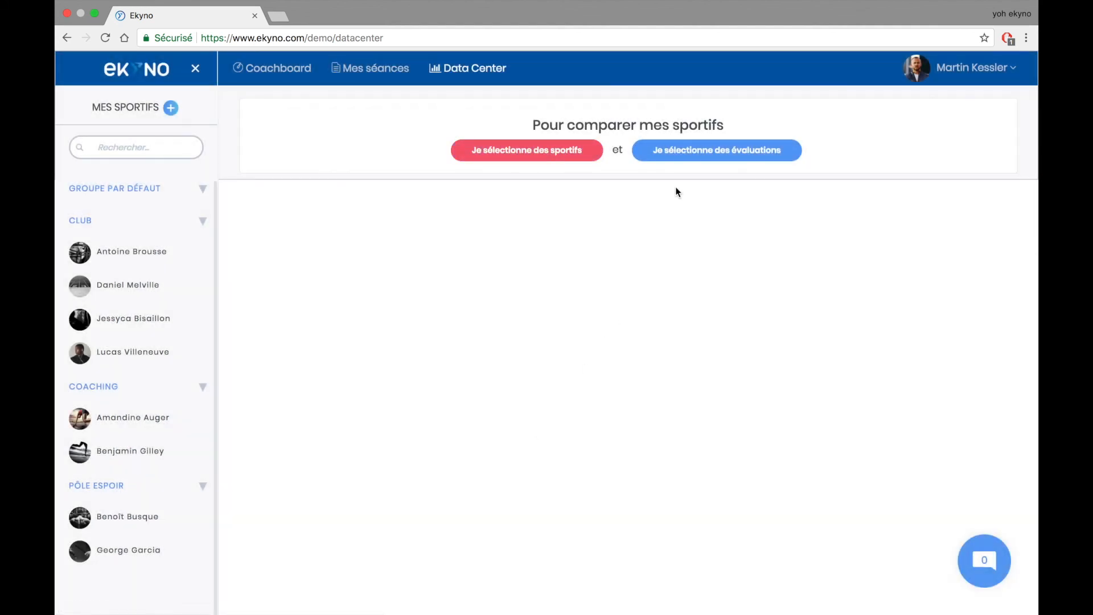
- Choose VMA, Poids and Squat - 1RM as the compared evaluations and save
{"action": "left_click", "coordinate": [709, 151]}
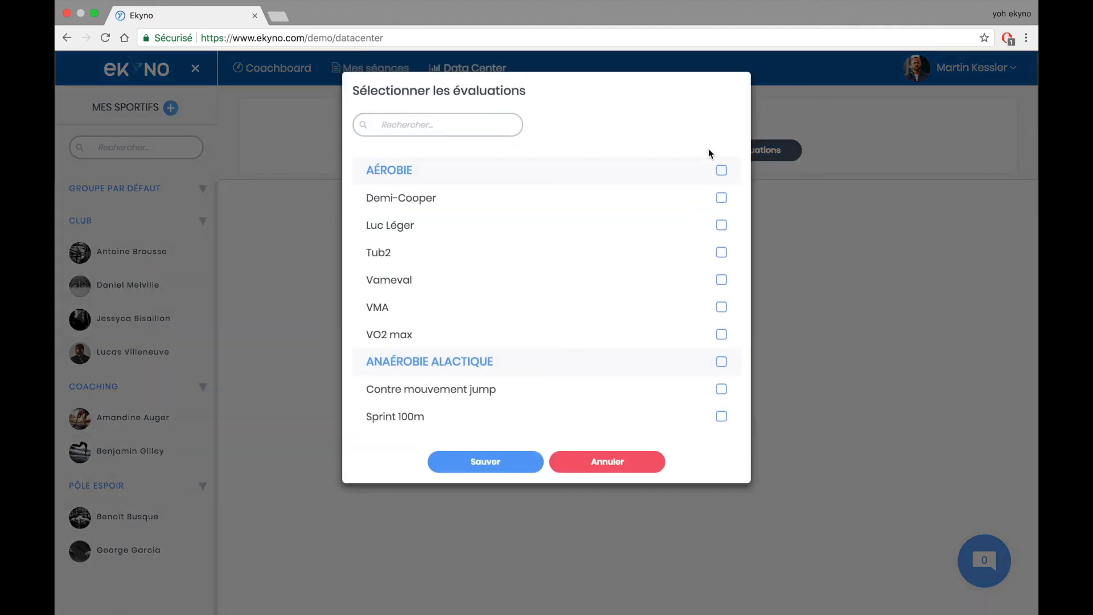
{"action": "left_click", "coordinate": [721, 308]}
{"action": "scroll", "coordinate": [721, 308], "scroll_direction": "down", "scroll_amount": 10}
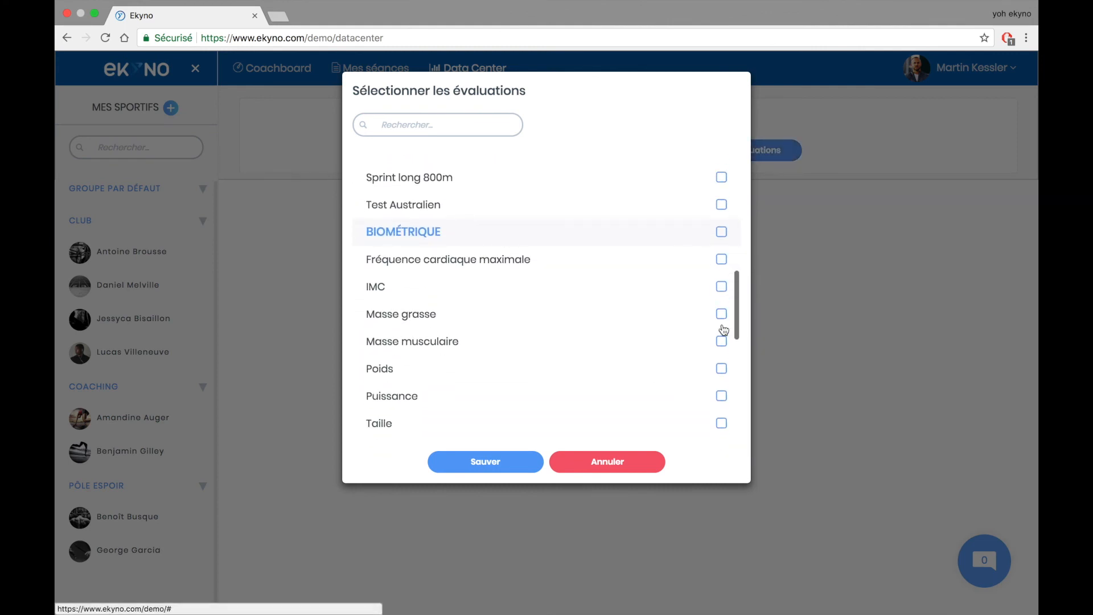
{"action": "left_click", "coordinate": [721, 366]}
{"action": "scroll", "coordinate": [723, 369], "scroll_direction": "down", "scroll_amount": 5}
{"action": "scroll", "coordinate": [726, 375], "scroll_direction": "down", "scroll_amount": 2}
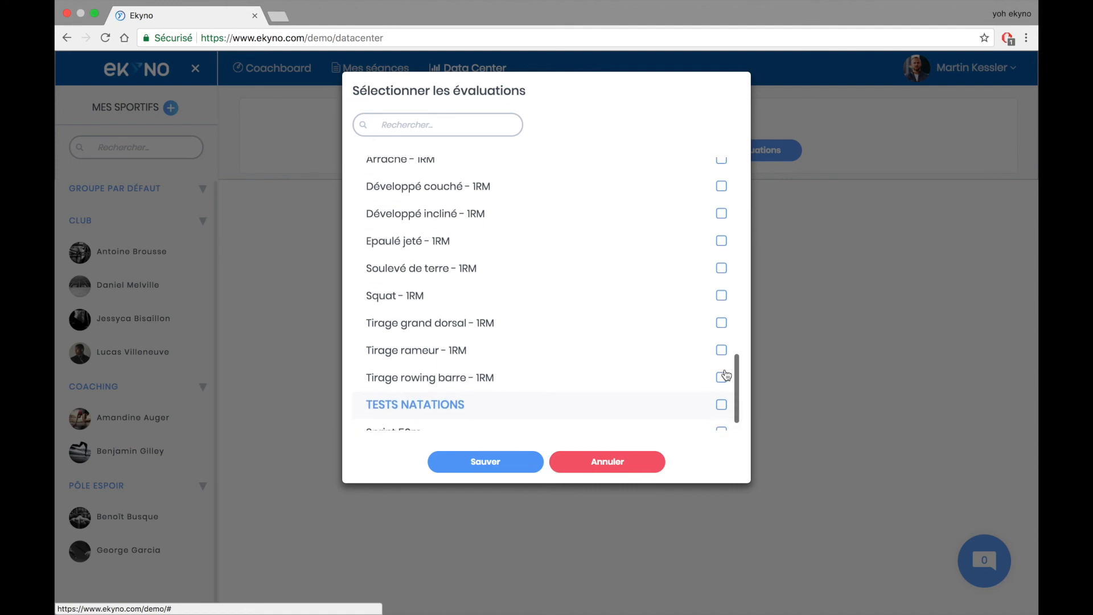
{"action": "left_click", "coordinate": [721, 296]}
{"action": "scroll", "coordinate": [722, 297], "scroll_direction": "down", "scroll_amount": 1}
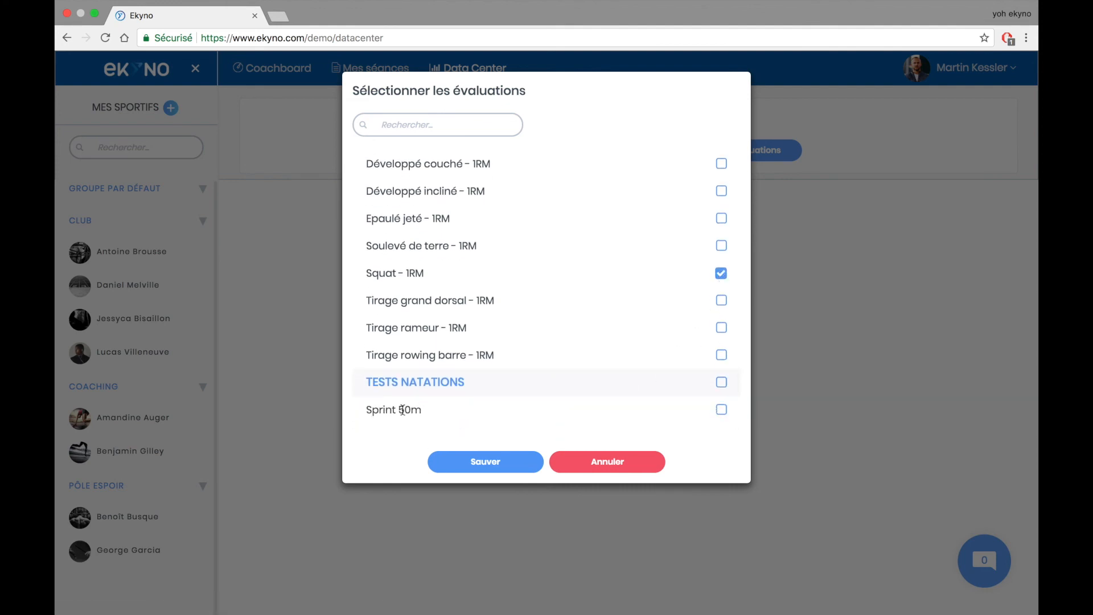
{"action": "left_click", "coordinate": [479, 462]}
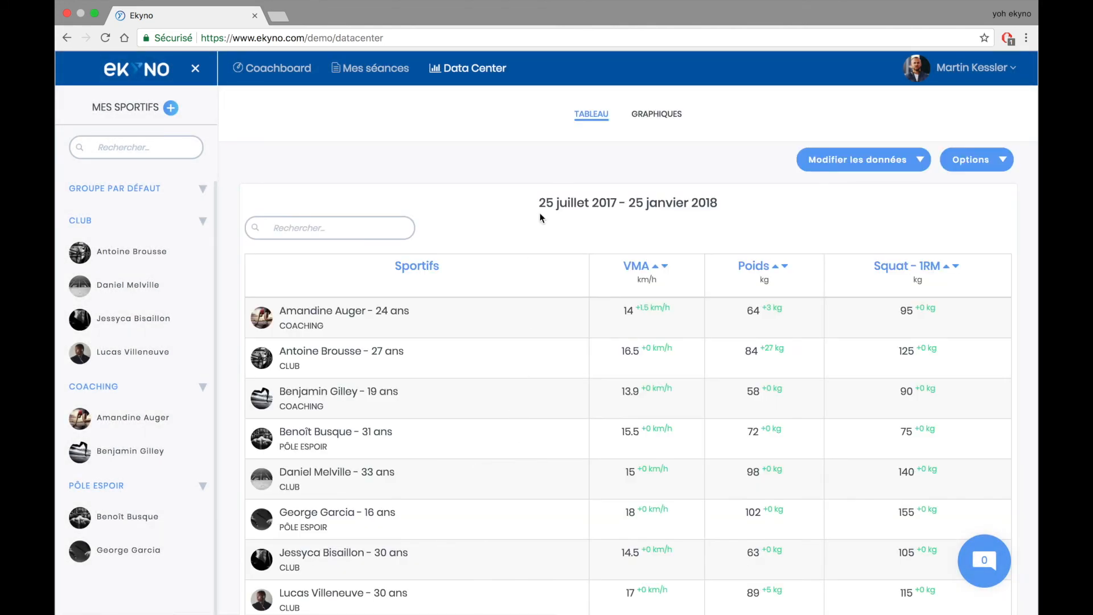
- Change the data period start date to 25/07/2016 and apply it
{"action": "scroll", "coordinate": [540, 218], "scroll_direction": "down", "scroll_amount": 1}
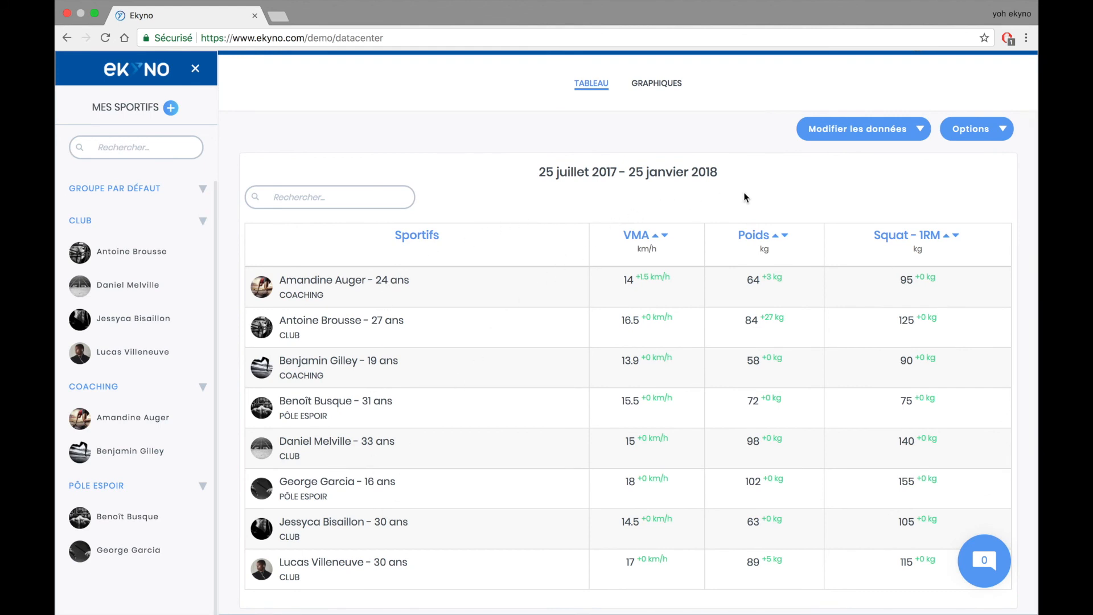
{"action": "left_click", "coordinate": [884, 140]}
{"action": "left_click", "coordinate": [863, 225]}
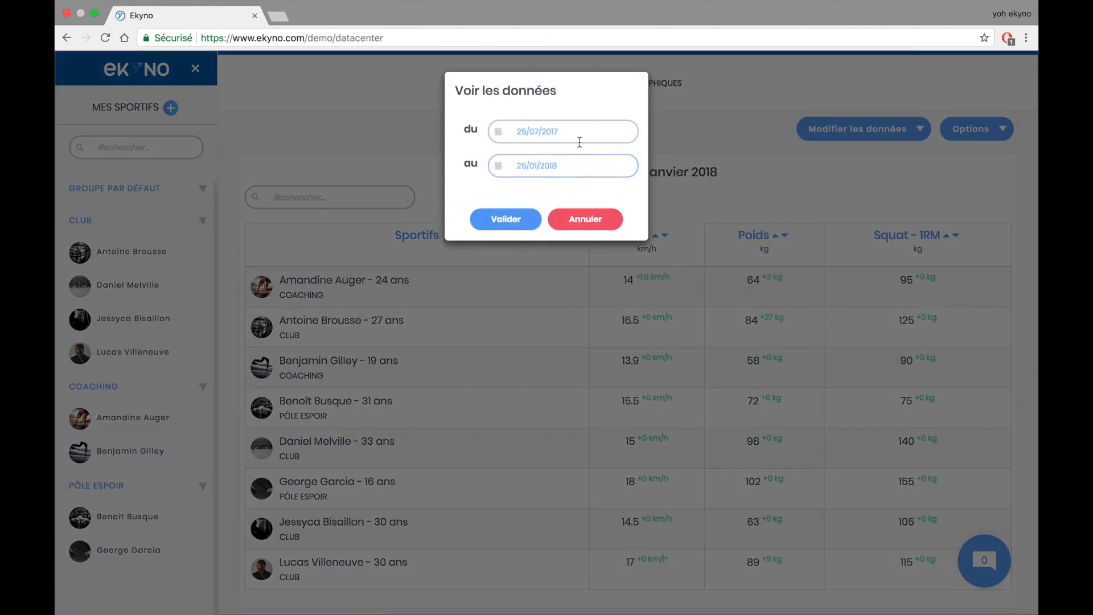
{"action": "left_click", "coordinate": [579, 130]}
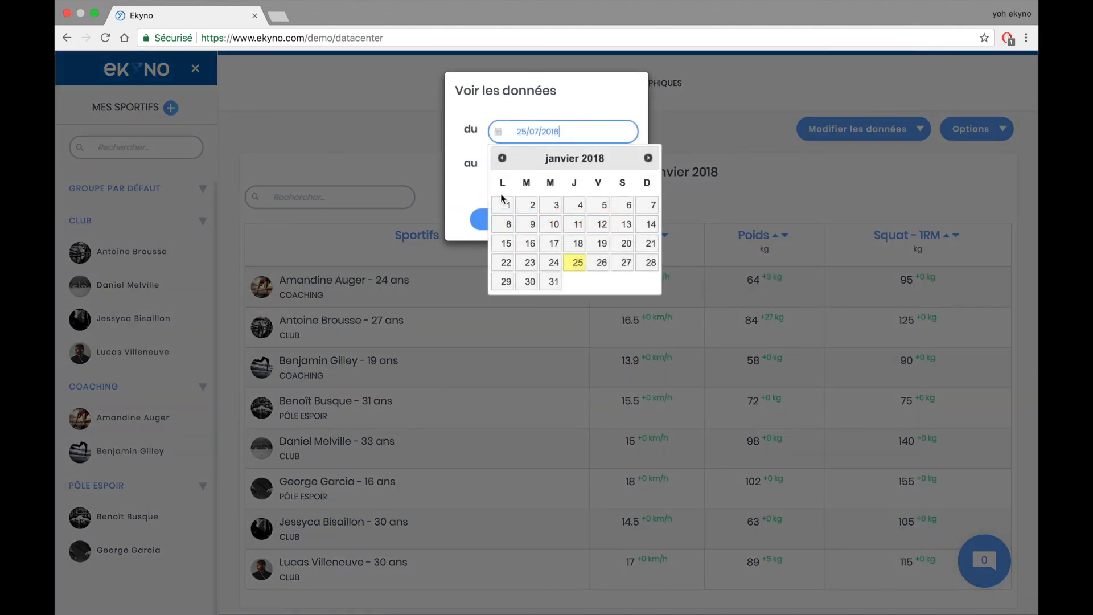
{"action": "left_click", "coordinate": [476, 220]}
- Sort athletes by VMA highest first, briefly switching to Poids heaviest first in between
{"action": "mouse_move", "coordinate": [615, 284]}
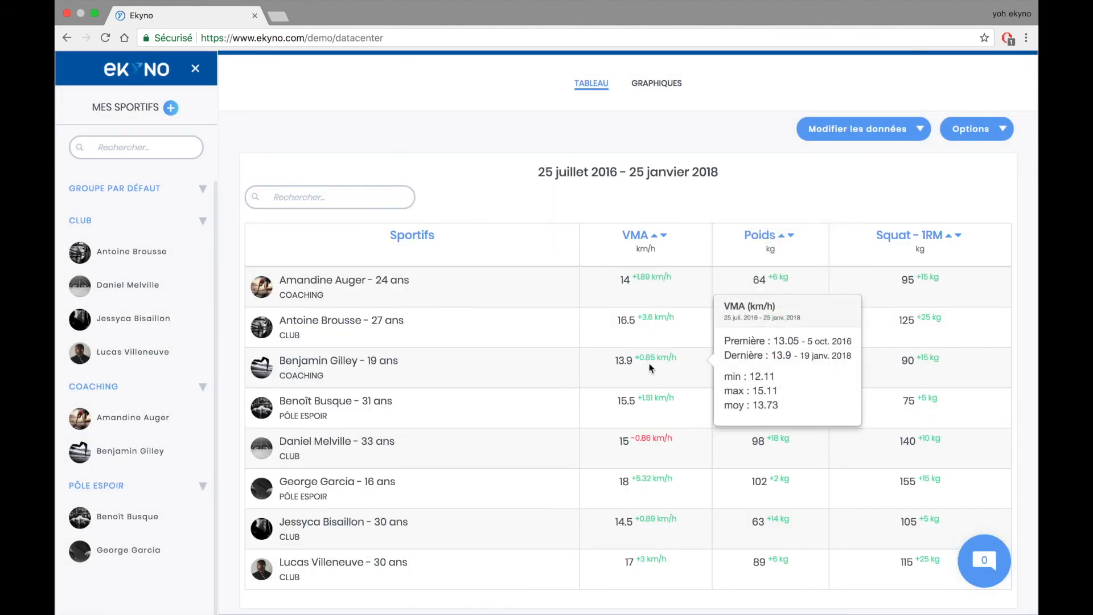
{"action": "mouse_move", "coordinate": [649, 394]}
{"action": "mouse_move", "coordinate": [652, 439]}
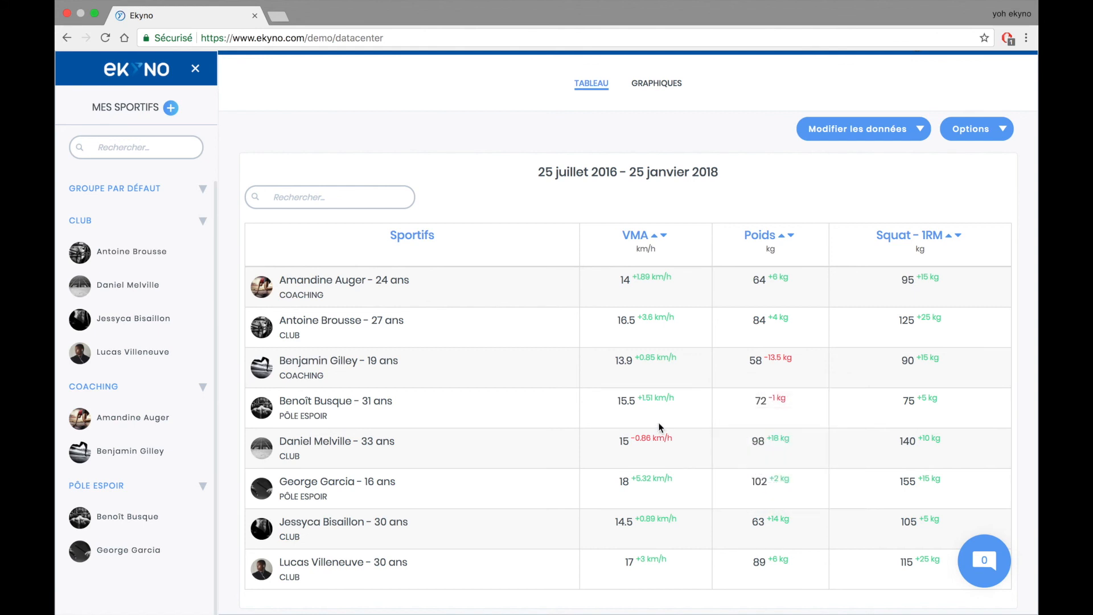
{"action": "scroll", "coordinate": [662, 186], "scroll_direction": "up", "scroll_amount": 1}
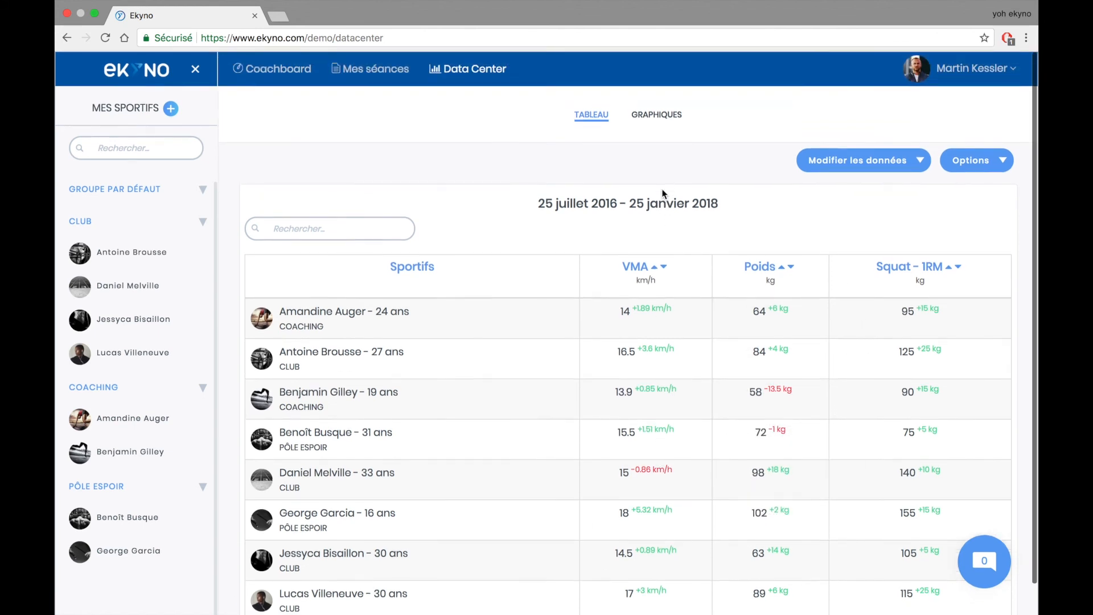
{"action": "left_click", "coordinate": [664, 270]}
{"action": "left_click", "coordinate": [791, 267]}
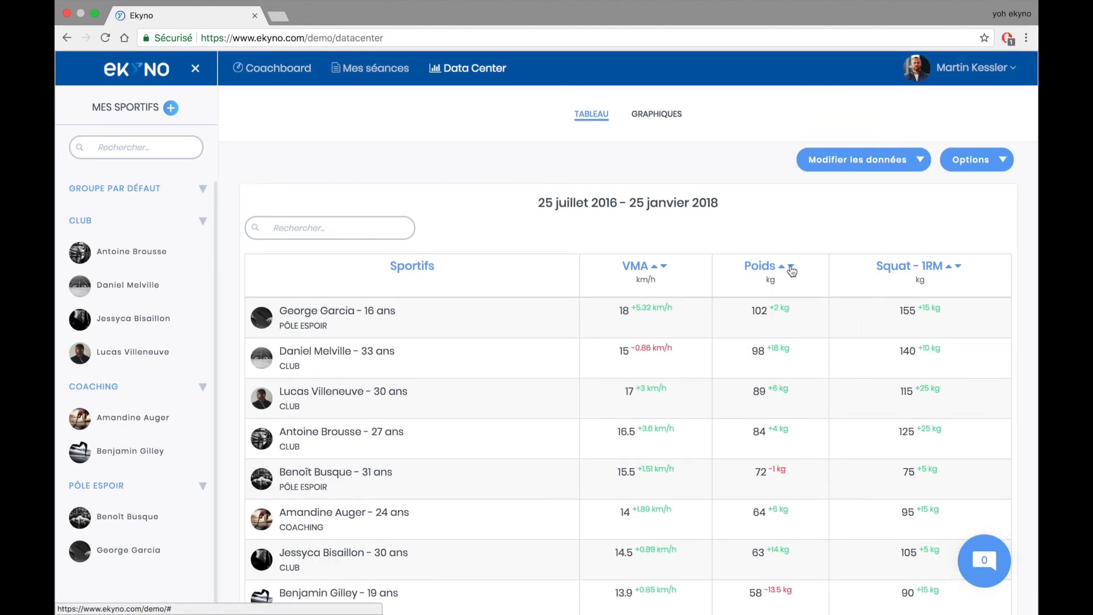
{"action": "left_click", "coordinate": [664, 268]}
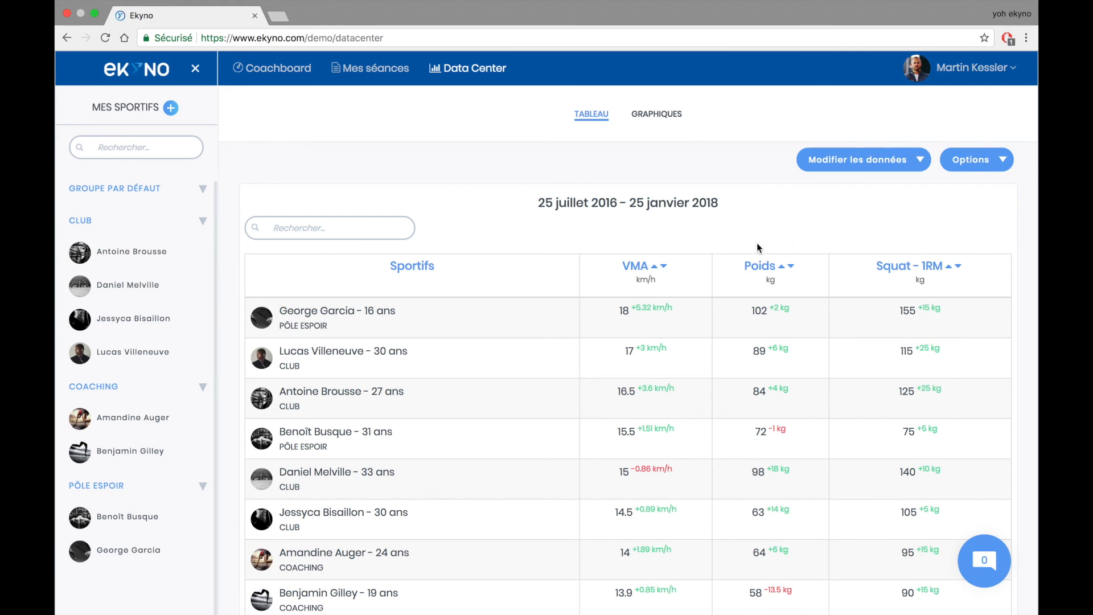
{"action": "left_click", "coordinate": [654, 116]}
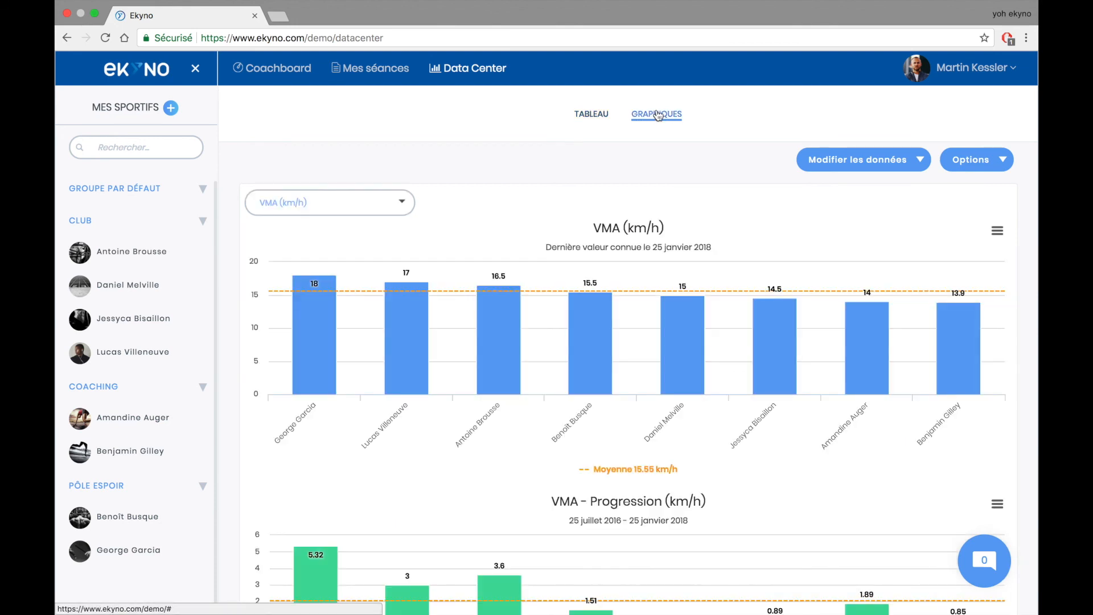
{"action": "scroll", "coordinate": [576, 224], "scroll_direction": "down", "scroll_amount": 3}
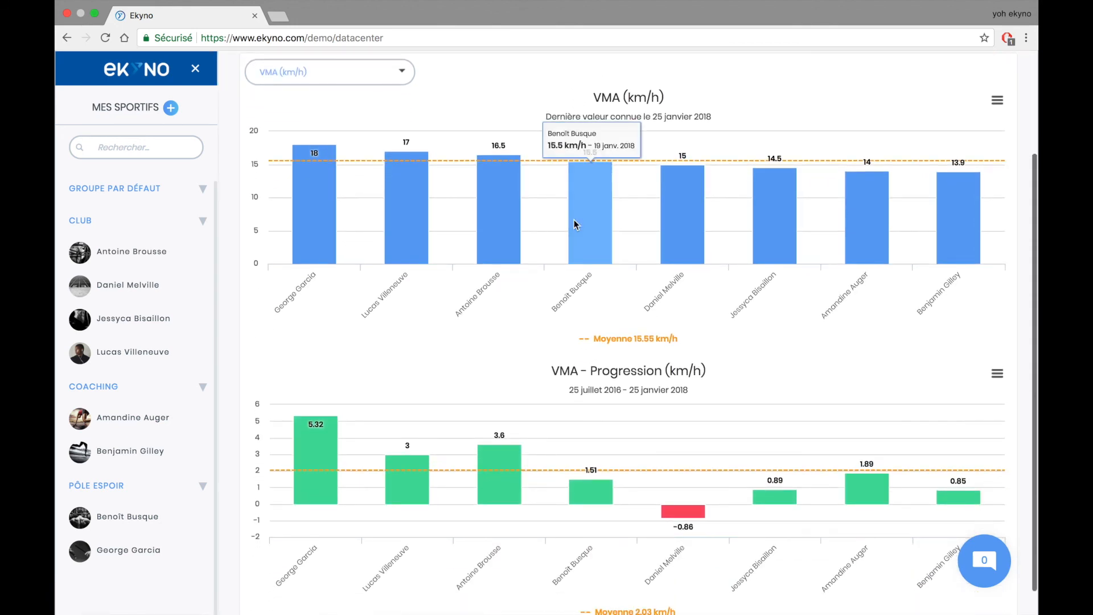
{"action": "mouse_move", "coordinate": [314, 224]}
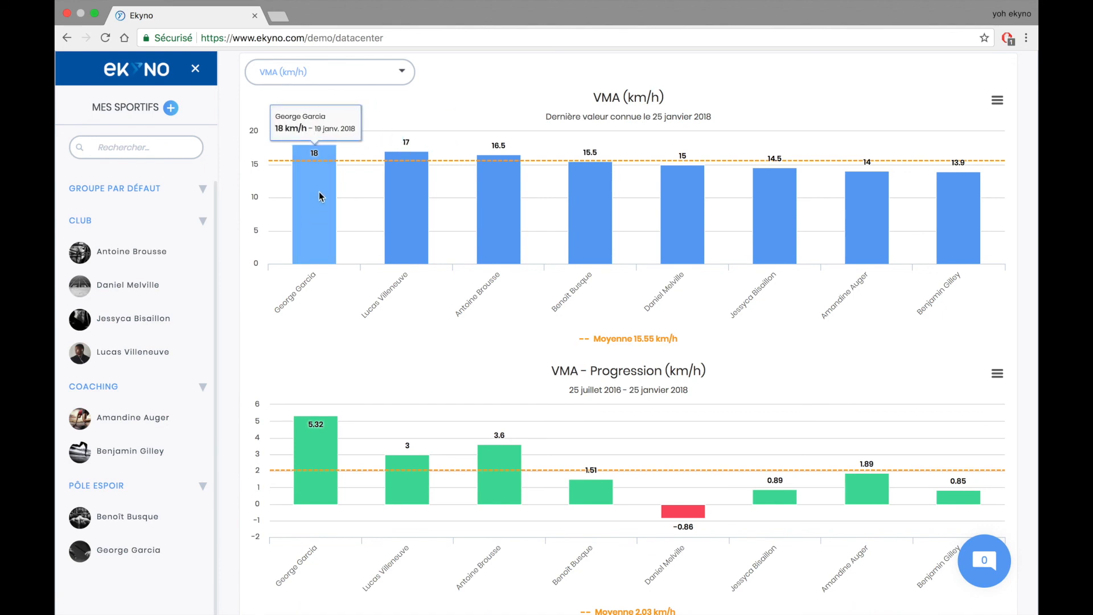
{"action": "mouse_move", "coordinate": [501, 210]}
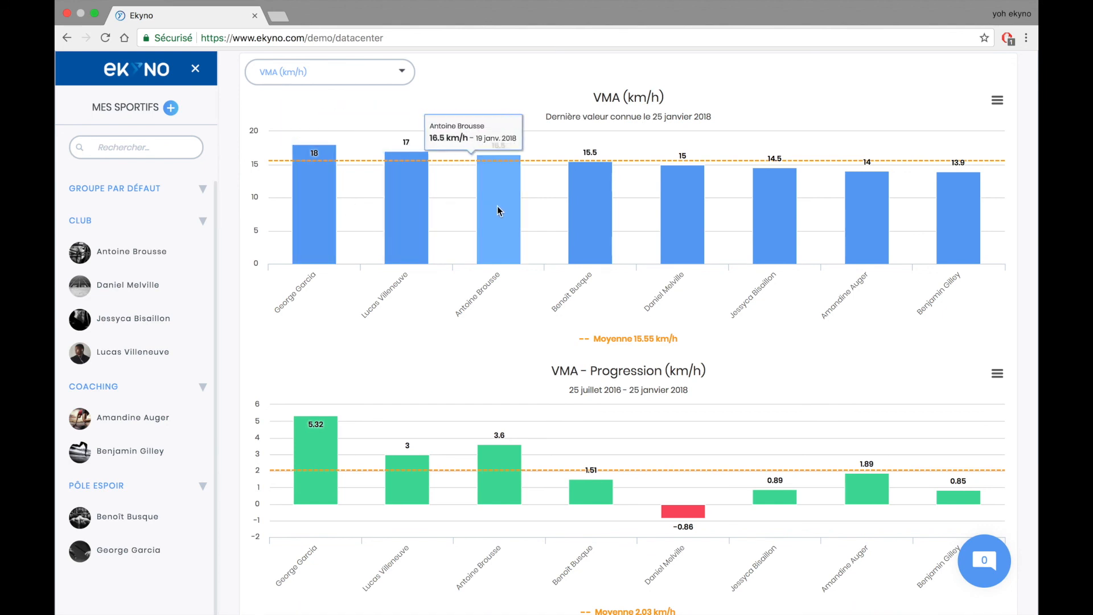
{"action": "mouse_move", "coordinate": [589, 216]}
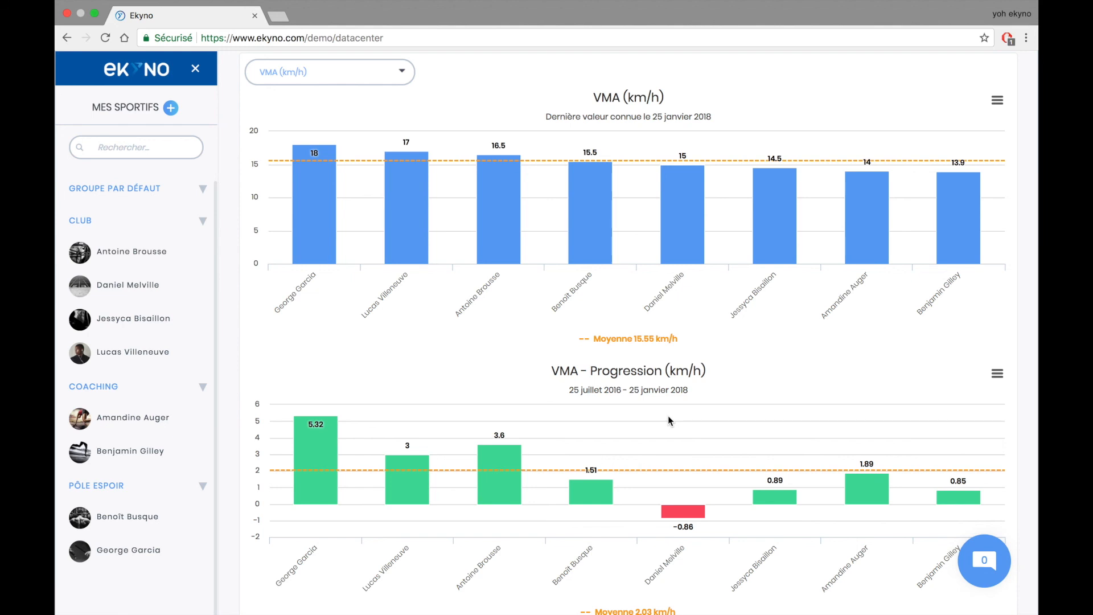
{"action": "mouse_move", "coordinate": [408, 239]}
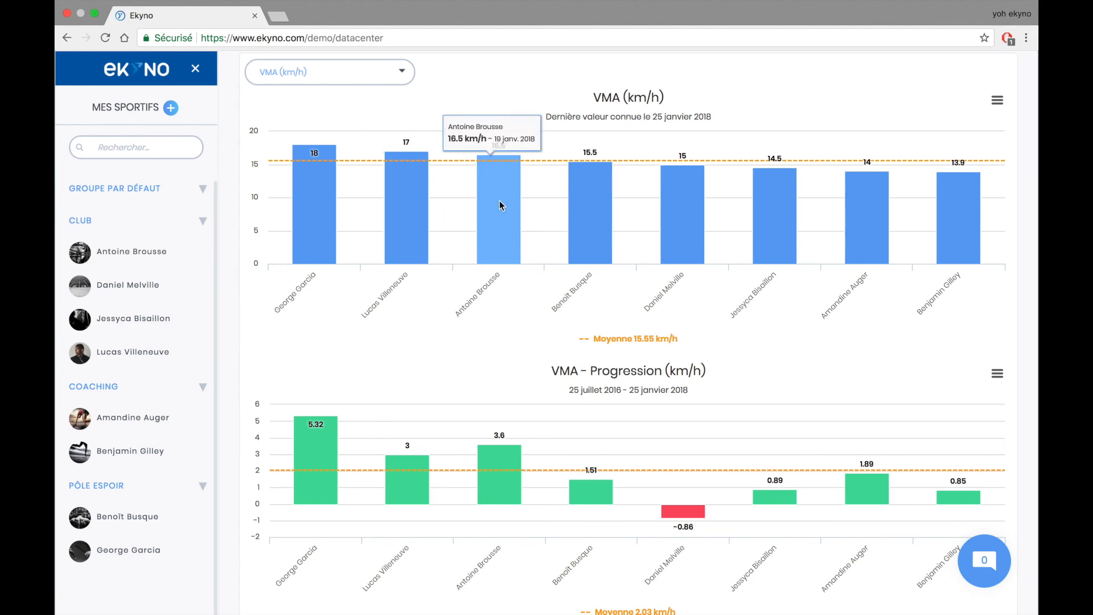
{"action": "mouse_move", "coordinate": [495, 457]}
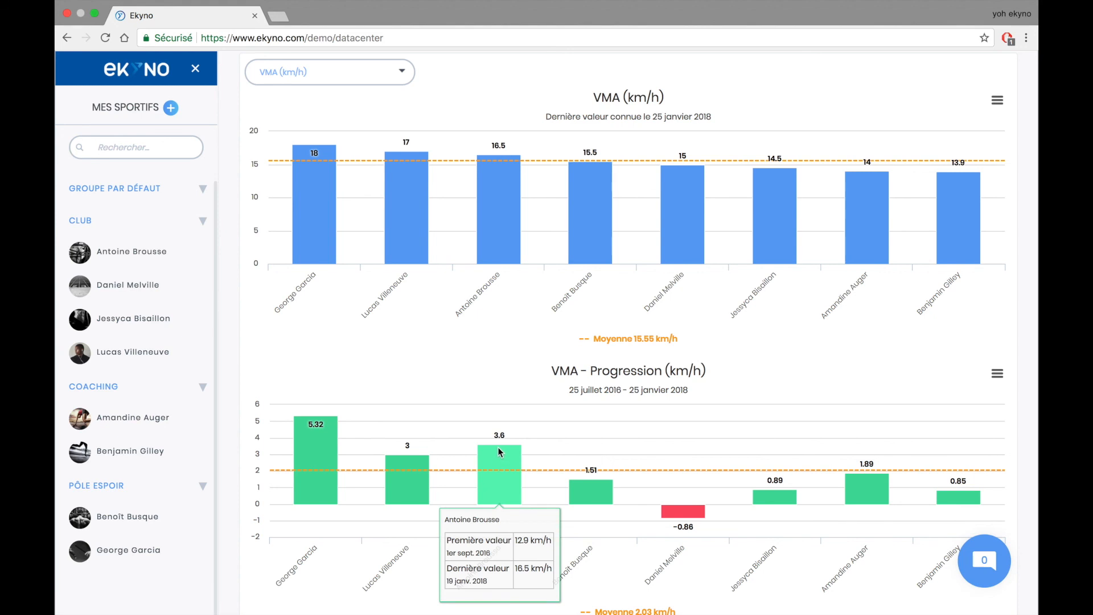
{"action": "scroll", "coordinate": [538, 385], "scroll_direction": "up", "scroll_amount": 2}
{"action": "scroll", "coordinate": [538, 385], "scroll_direction": "up", "scroll_amount": 4}
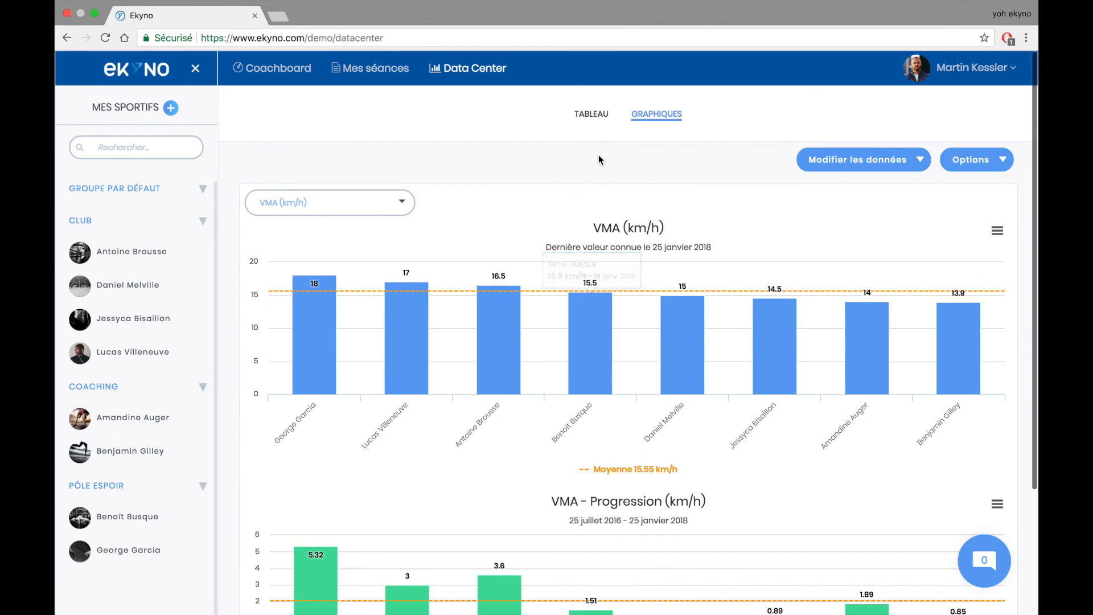
{"action": "left_click", "coordinate": [597, 119]}
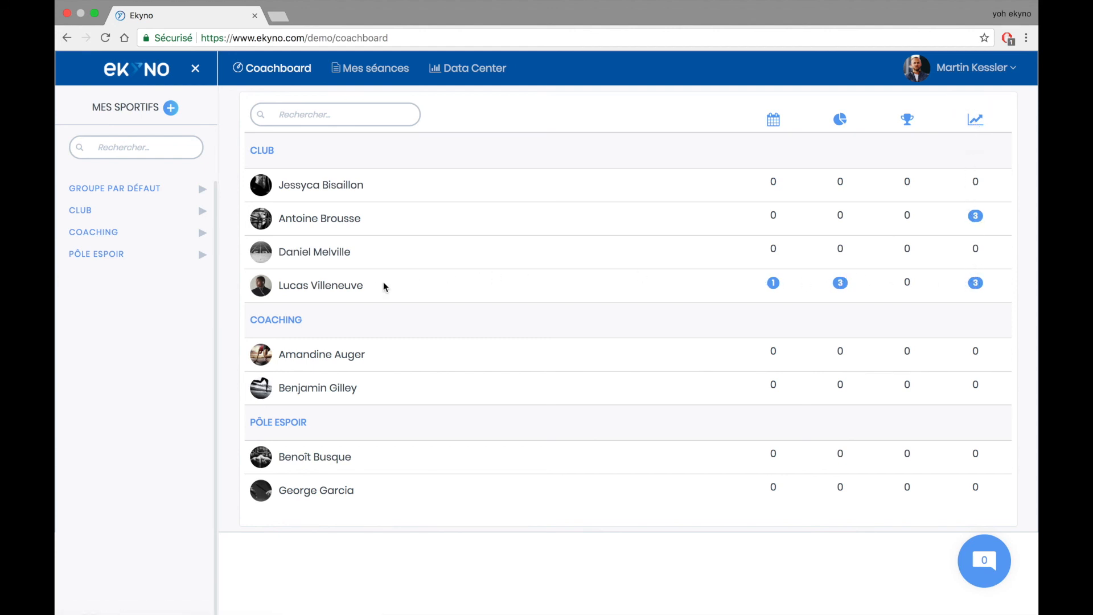
- Select all three unseen sessions of the athlete and mark them as seen
{"action": "left_click", "coordinate": [839, 285]}
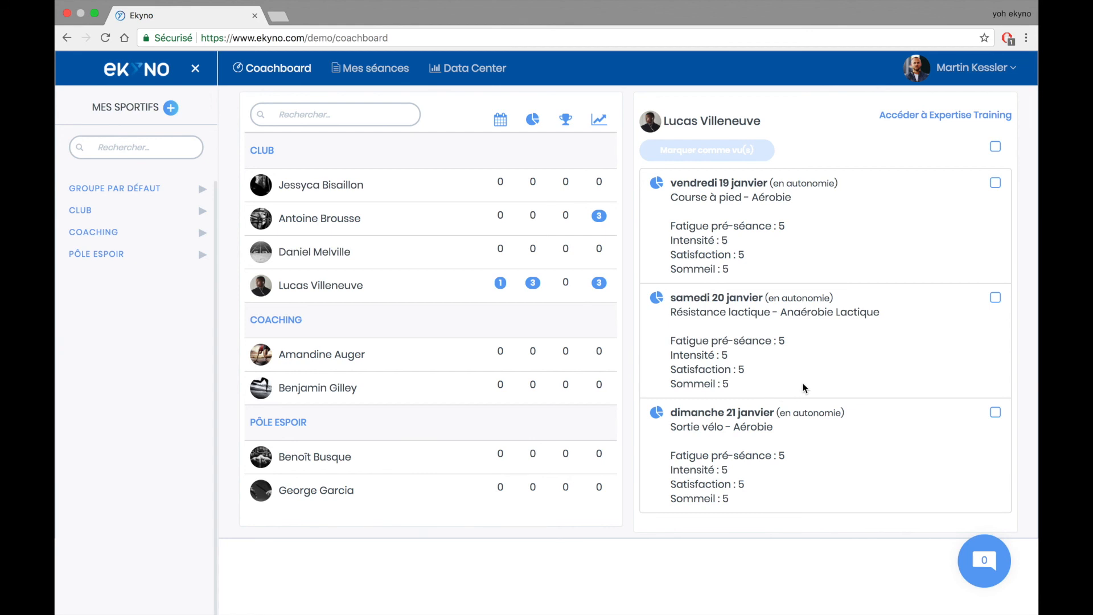
{"action": "left_click", "coordinate": [994, 147]}
{"action": "left_click", "coordinate": [752, 159]}
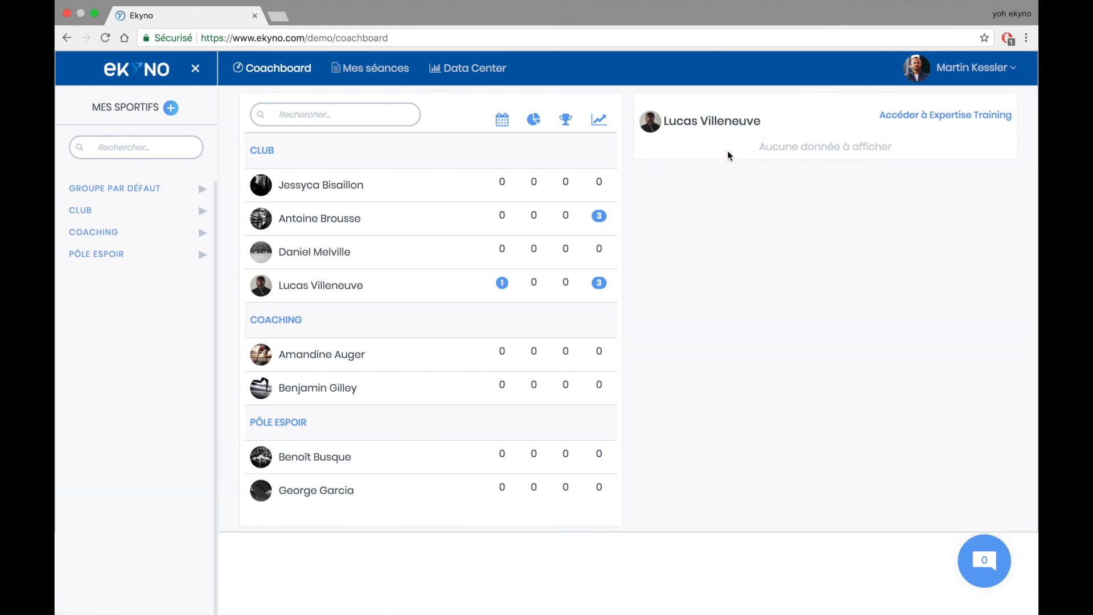